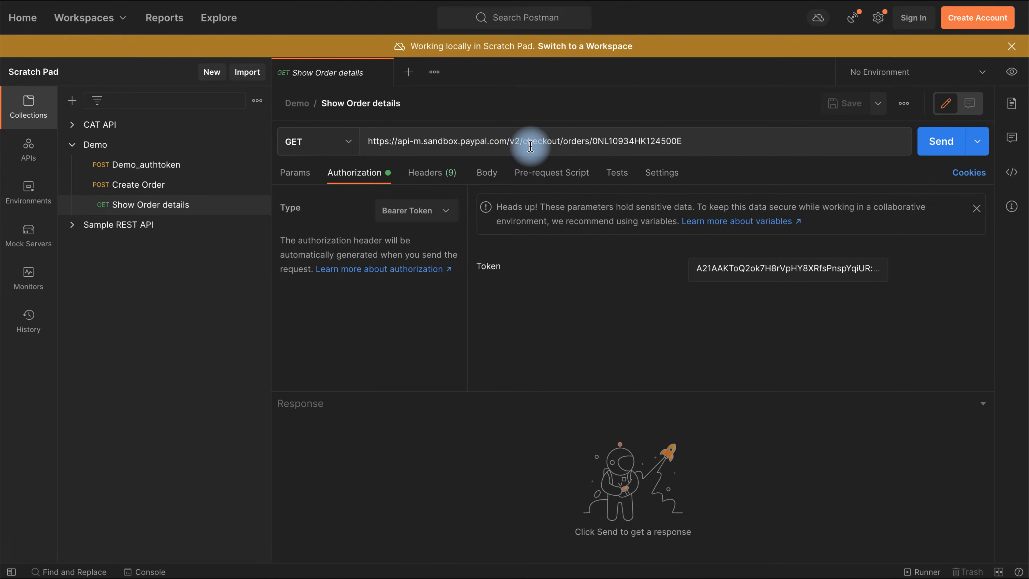
- Send Show Order details for the existing order ID and review the 404 RESOURCE_NOT_FOUND response
{"action": "left_click", "coordinate": [686, 134]}
{"action": "left_click_drag", "start_coordinate": [686, 140], "coordinate": [592, 141]}
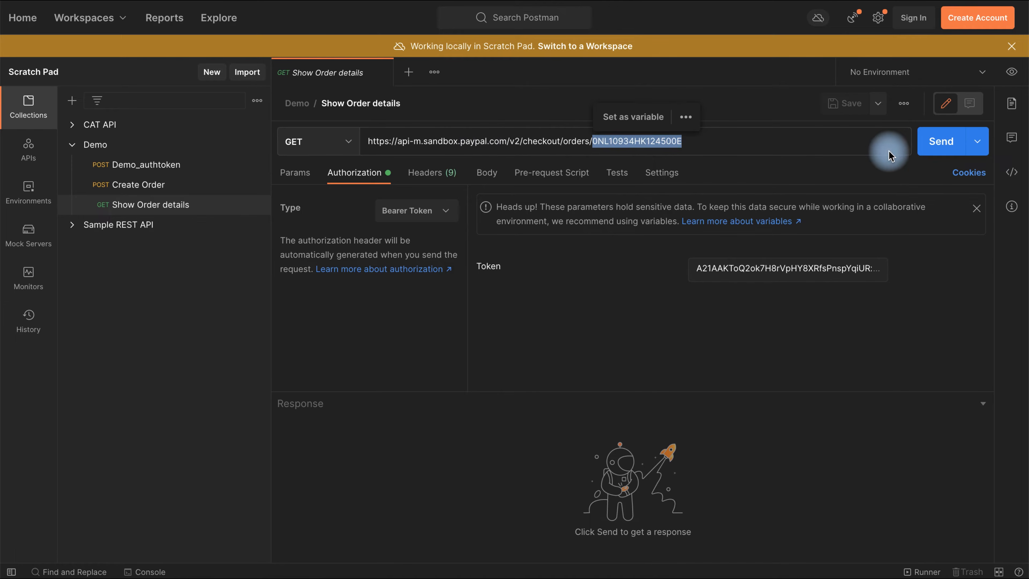
{"action": "left_click", "coordinate": [912, 247]}
{"action": "left_click", "coordinate": [939, 151]}
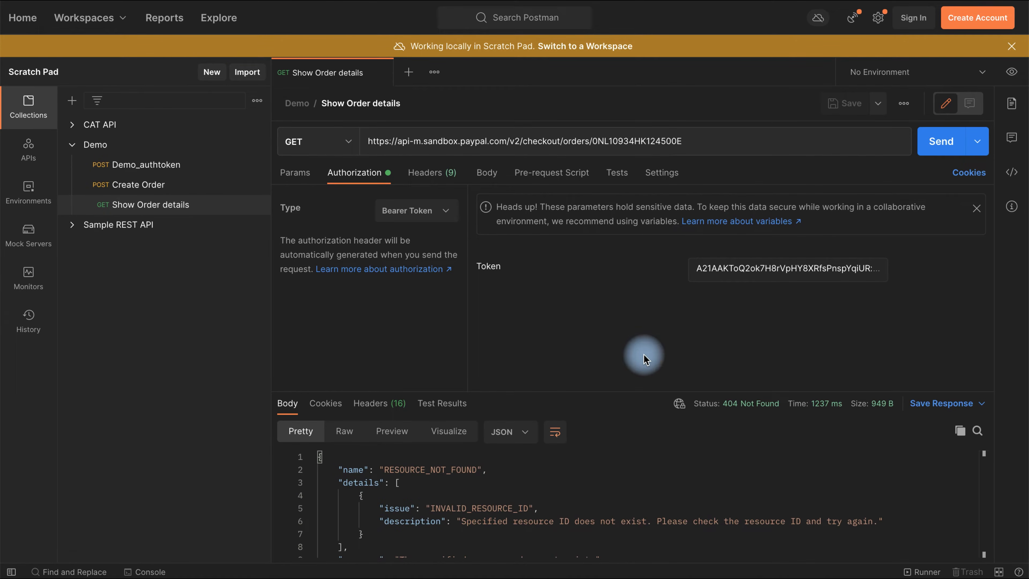
{"action": "mouse_move", "coordinate": [741, 412]}
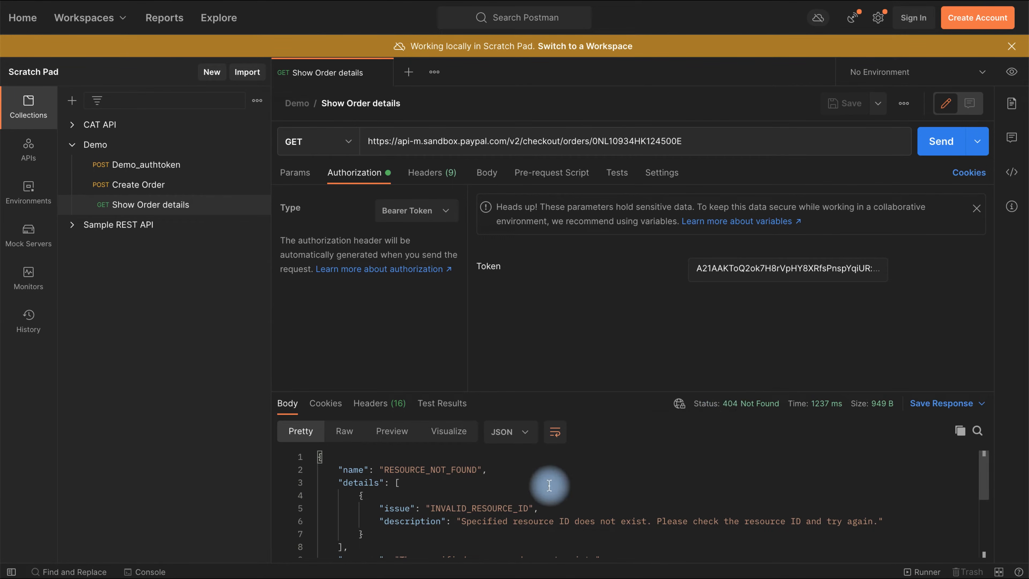
{"action": "scroll", "coordinate": [549, 486], "scroll_direction": "down", "scroll_amount": 5}
{"action": "scroll", "coordinate": [549, 485], "scroll_direction": "up", "scroll_amount": 1}
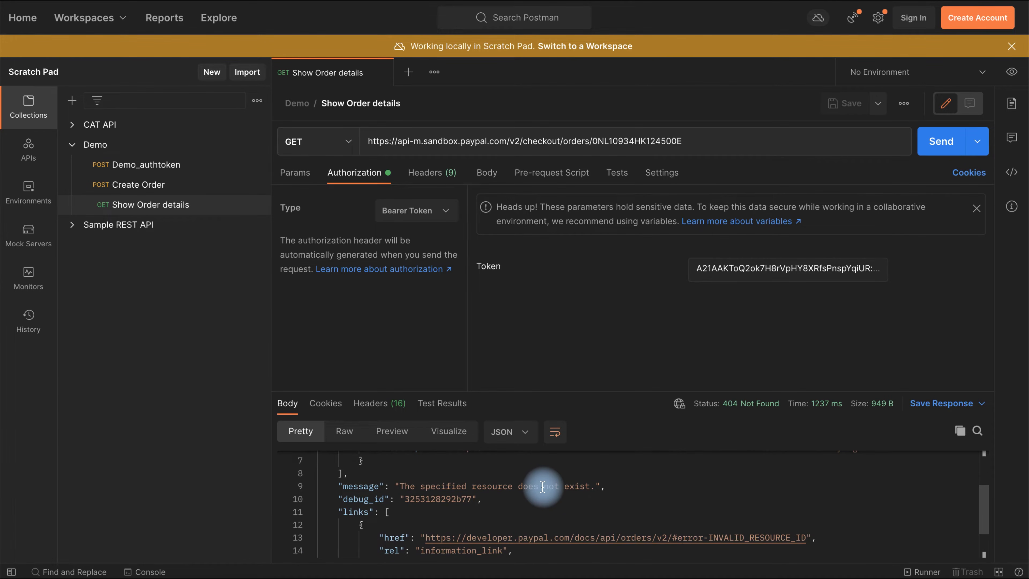
{"action": "scroll", "coordinate": [542, 487], "scroll_direction": "up", "scroll_amount": 3}
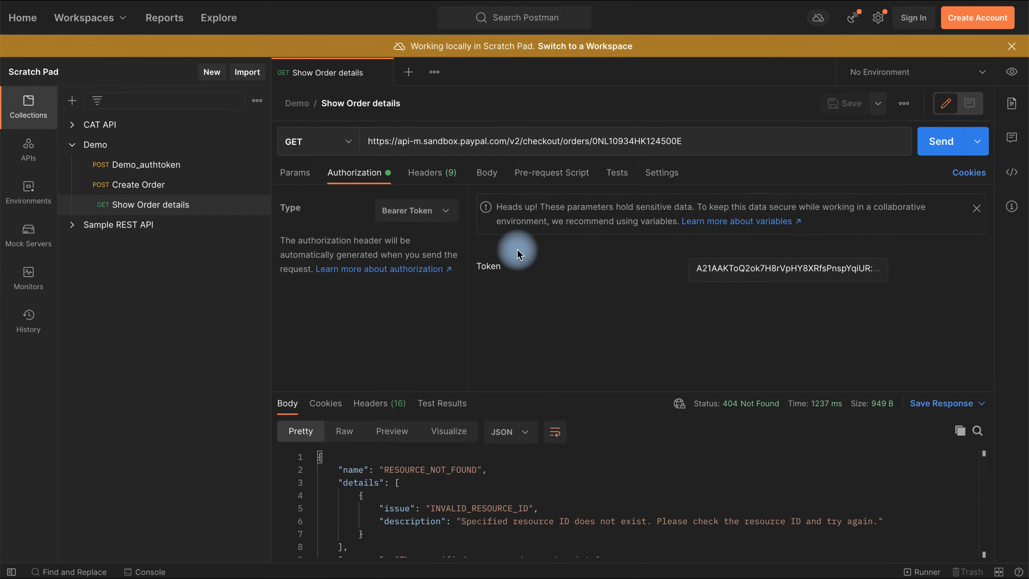
{"action": "left_click", "coordinate": [152, 185]}
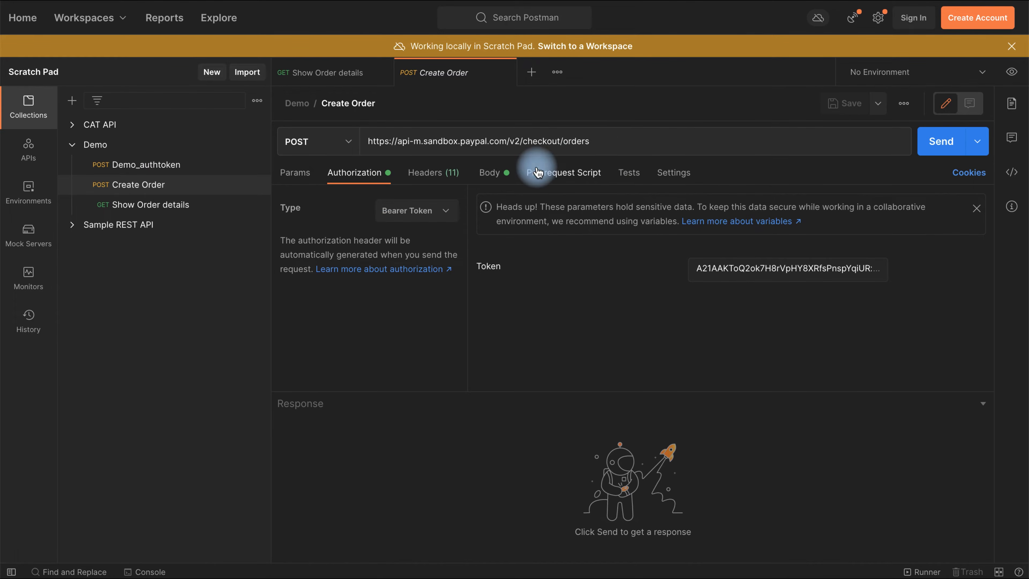
- Send Create Order for a 201 Created response and copy the new order's id
{"action": "left_click", "coordinate": [934, 154]}
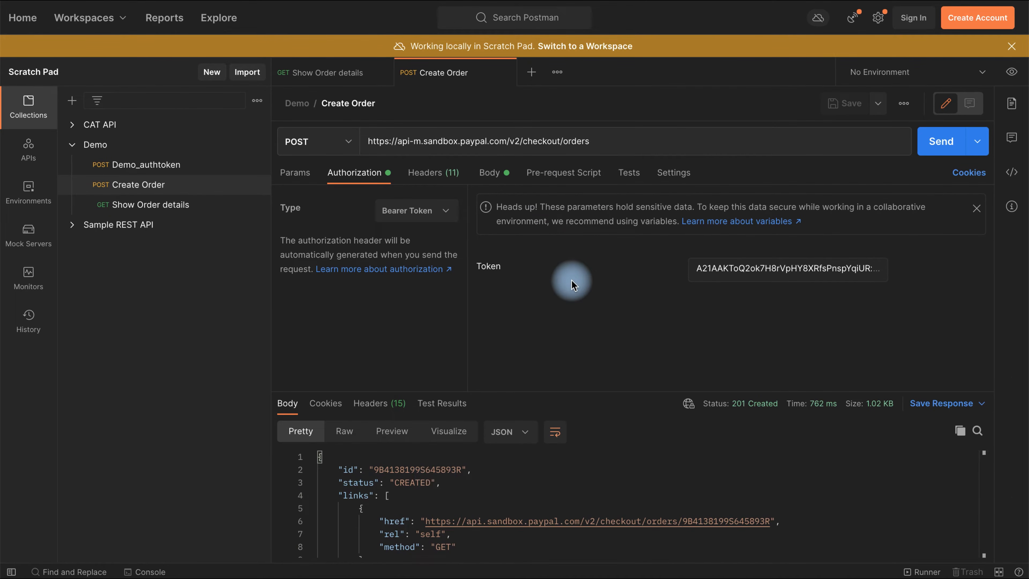
{"action": "double_click", "coordinate": [424, 469]}
{"action": "key", "text": "ctrl+c"}
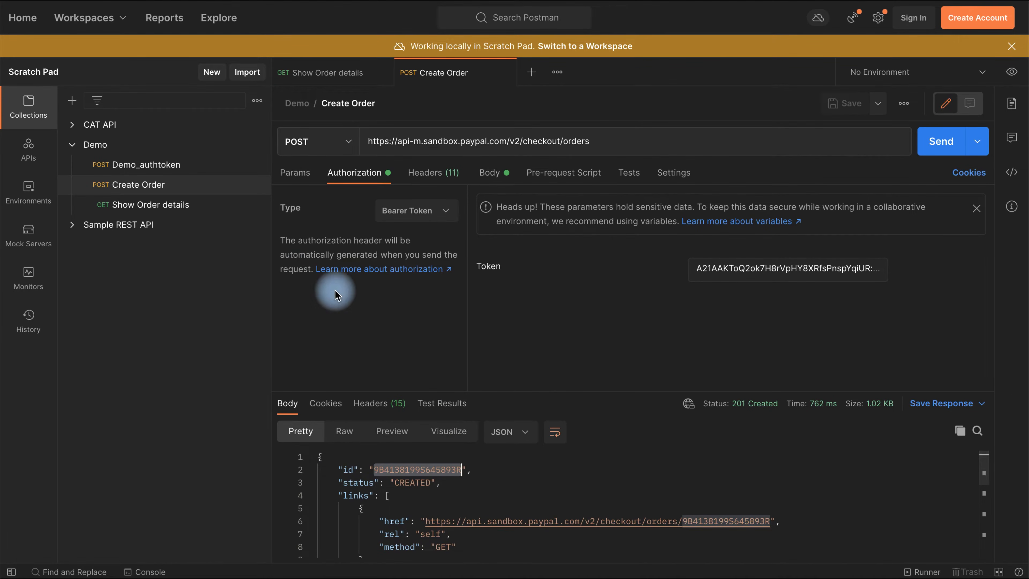
{"action": "left_click", "coordinate": [178, 203]}
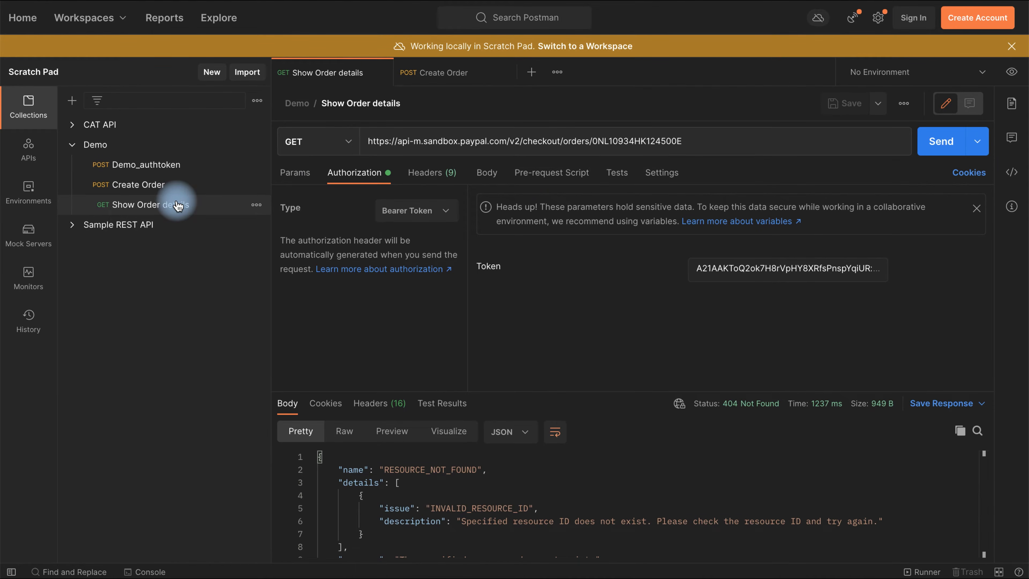
- Swap the new order ID into the Show Order details URL and send it, getting 200 OK
{"action": "double_click", "coordinate": [647, 140]}
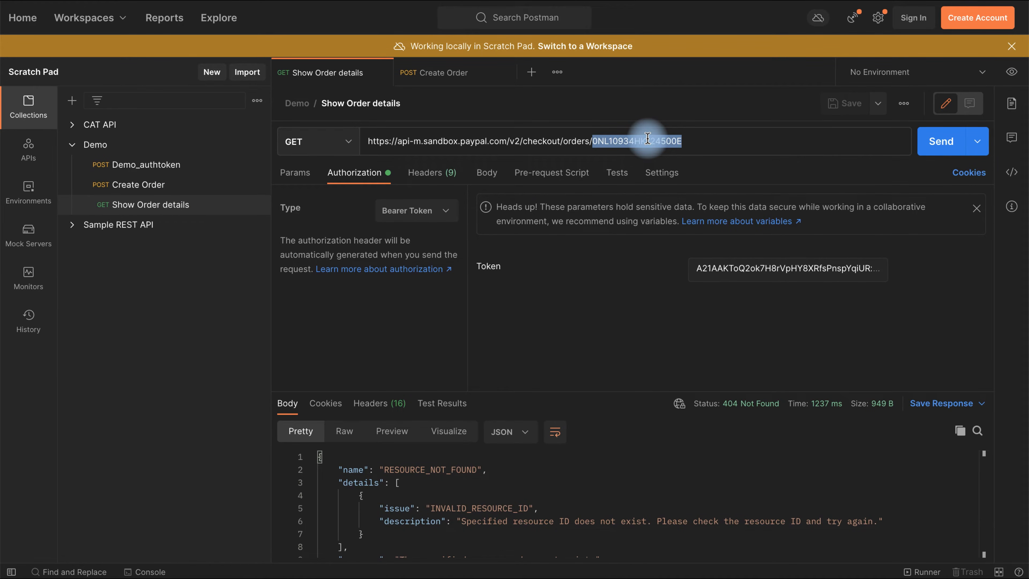
{"action": "key", "text": "BackSpace"}
{"action": "key", "text": "ctrl+v"}
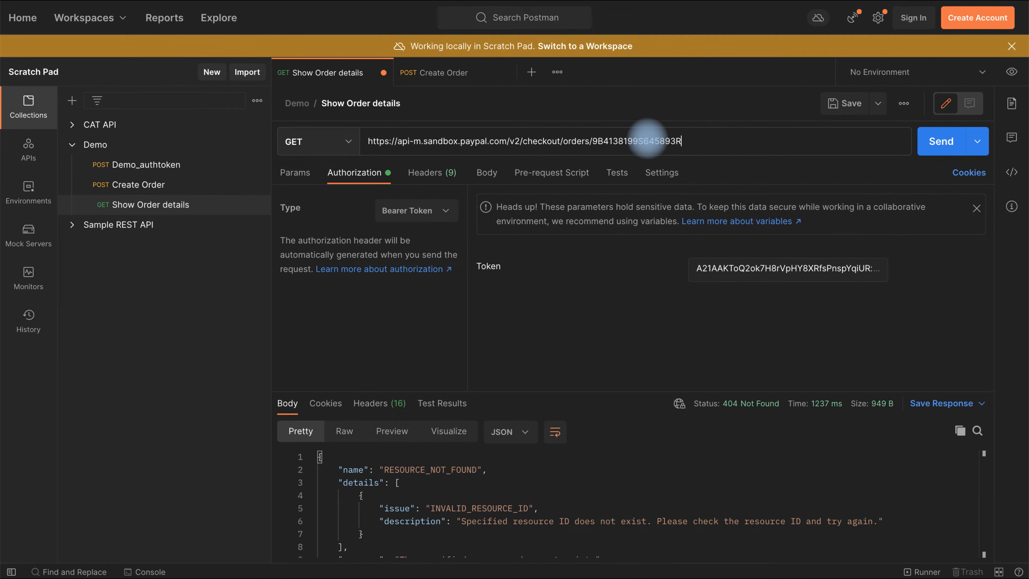
{"action": "left_click", "coordinate": [937, 142]}
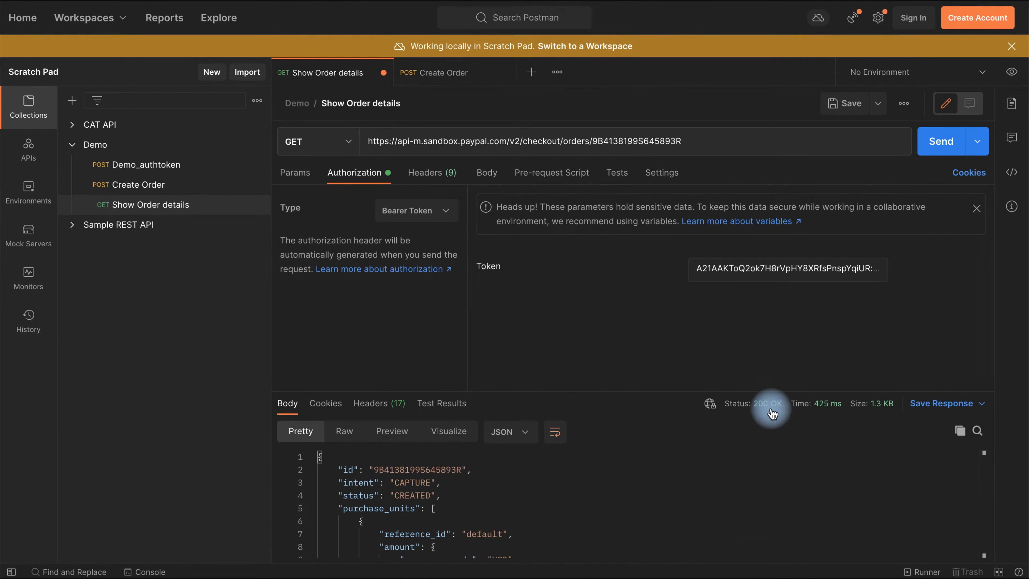
{"action": "mouse_move", "coordinate": [768, 405]}
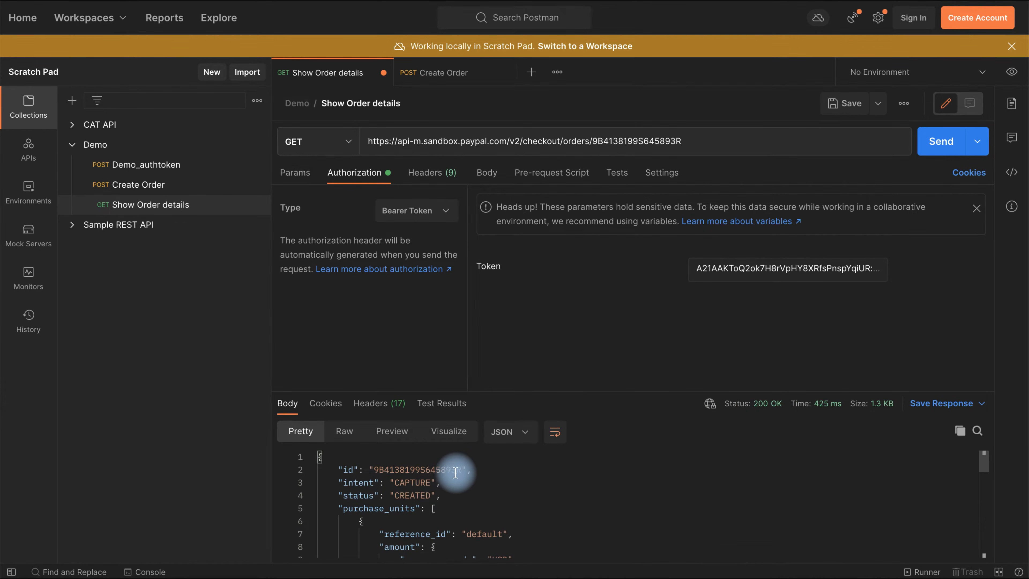
{"action": "scroll", "coordinate": [457, 494], "scroll_direction": "down", "scroll_amount": 1}
{"action": "scroll", "coordinate": [457, 494], "scroll_direction": "down", "scroll_amount": 5}
{"action": "scroll", "coordinate": [449, 490], "scroll_direction": "up", "scroll_amount": 5}
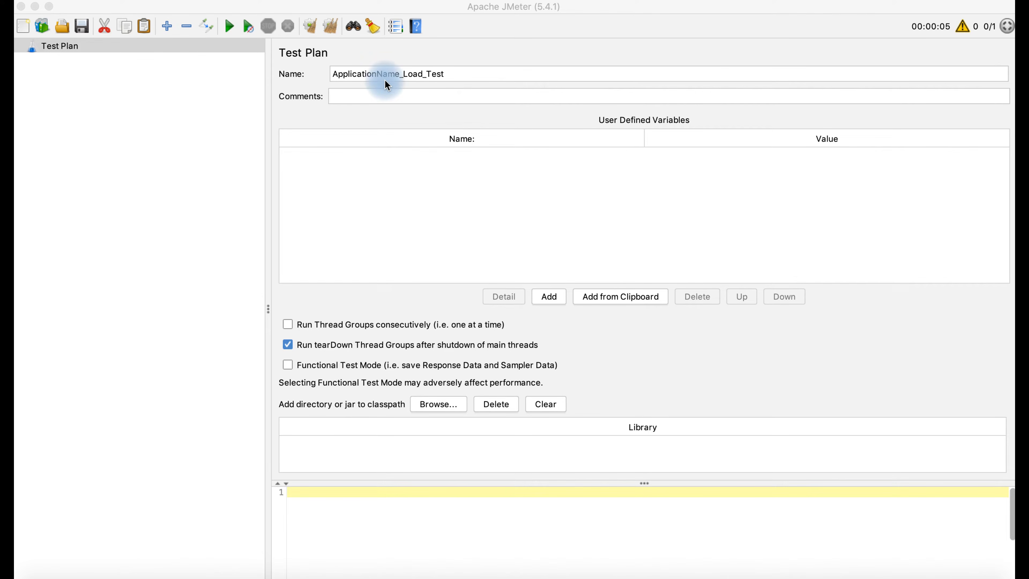
- Replace the Test Plan's name with xyzviewOrder_LoadTest
{"action": "triple_click", "coordinate": [398, 75]}
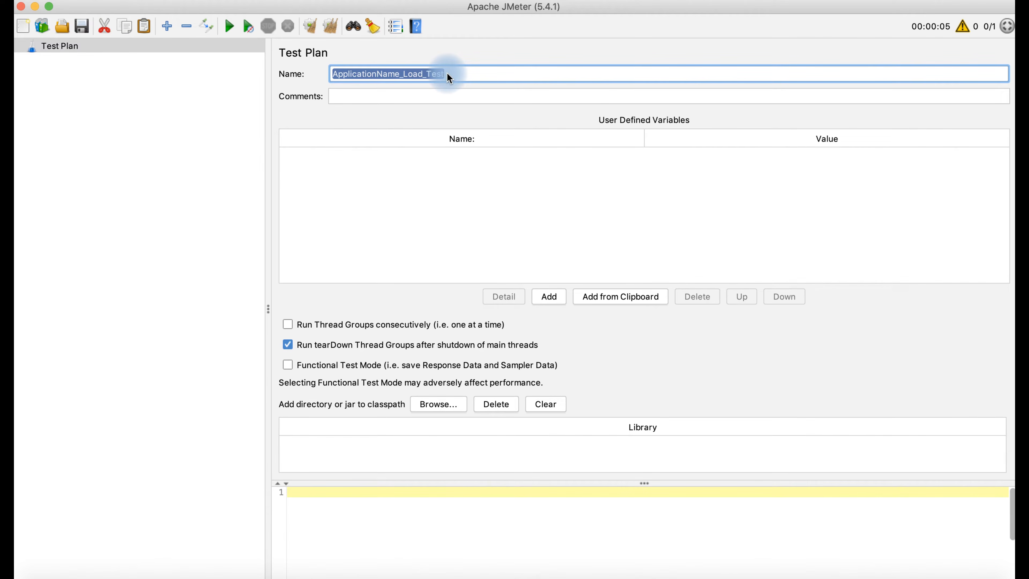
{"action": "key", "text": "BackSpace"}
{"action": "type", "text": "<Applicat"}
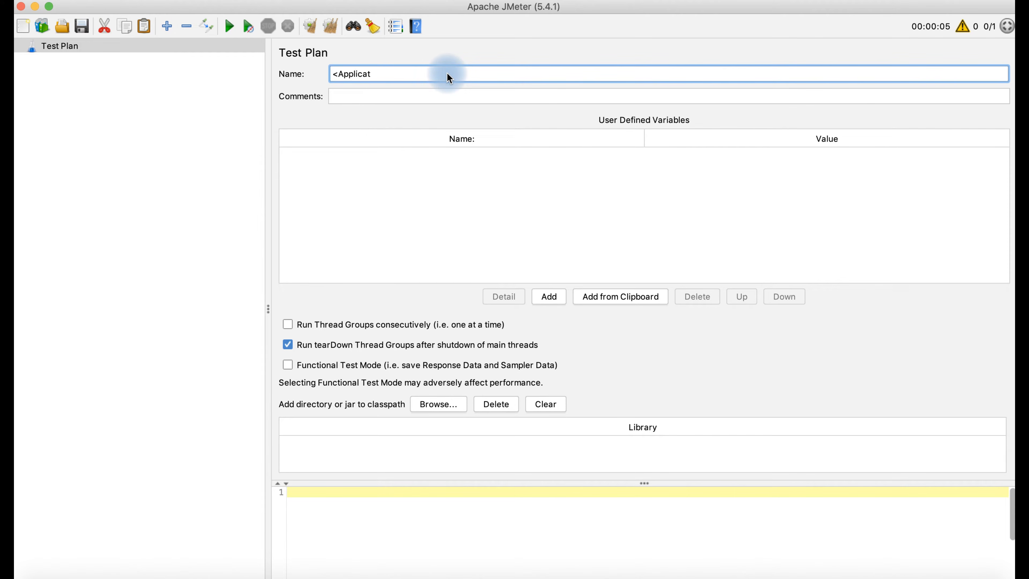
{"action": "type", "text": "ion"}
{"action": "type", "text": "Name"}
{"action": "type", "text": ">"}
{"action": "type", "text": "_"}
{"action": "type", "text": "<"}
{"action": "type", "text": "T"}
{"action": "type", "text": "ype"}
{"action": "type", "text": " of load test"}
{"action": "key", "text": "BackSpace"}
{"action": "key", "text": "BackSpace"}
{"action": "key", "text": "BackSpace"}
{"action": "key", "text": "BackSpace"}
{"action": "key", "text": "BackSpace"}
{"action": "key", "text": "BackSpace"}
{"action": "key", "text": "BackSpace"}
{"action": "key", "text": "BackSpace"}
{"action": "key", "text": "BackSpace"}
{"action": "key", "text": "BackSpace"}
{"action": "key", "text": "BackSpace"}
{"action": "key", "text": "BackSpace"}
{"action": "key", "text": "BackSpace"}
{"action": "key", "text": "BackSpace"}
{"action": "key", "text": "BackSpace"}
{"action": "key", "text": "BackSpace"}
{"action": "key", "text": "BackSpace"}
{"action": "key", "text": "BackSpace"}
{"action": "key", "text": "BackSpace"}
{"action": "key", "text": "BackSpace"}
{"action": "key", "text": "BackSpace"}
{"action": "key", "text": "BackSpace"}
{"action": "key", "text": "BackSpace"}
{"action": "key", "text": "BackSpace"}
{"action": "key", "text": "BackSpace"}
{"action": "key", "text": "BackSpace"}
{"action": "key", "text": "BackSpace"}
{"action": "key", "text": "BackSpace"}
{"action": "key", "text": "BackSpace"}
{"action": "key", "text": "BackSpace"}
{"action": "key", "text": "BackSpace"}
{"action": "key", "text": "BackSpace"}
{"action": "key", "text": "BackSpace"}
{"action": "type", "text": "xyzviewOrder_LoadTest"}
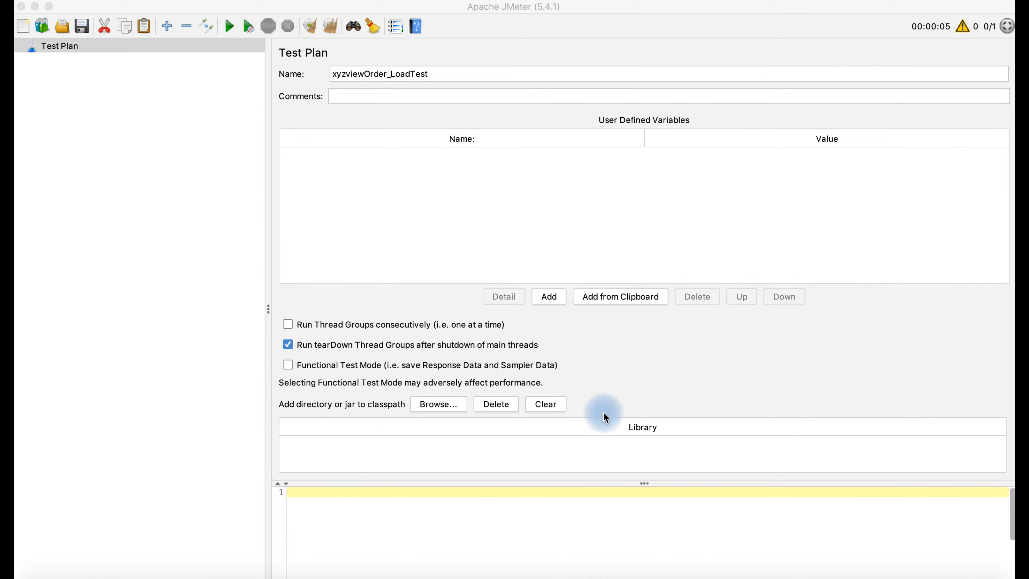
{"action": "left_click", "coordinate": [632, 577]}
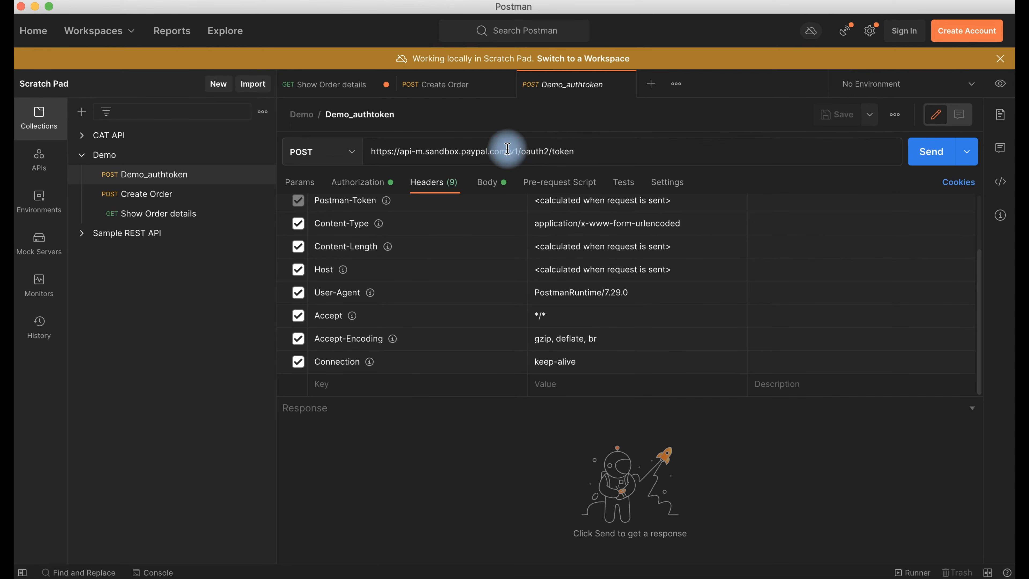
- Check the api-m.sandbox.paypal.com host in the Demo_authtoken, Create Order and Show Order details URLs
{"action": "left_click_drag", "start_coordinate": [507, 148], "coordinate": [401, 148]}
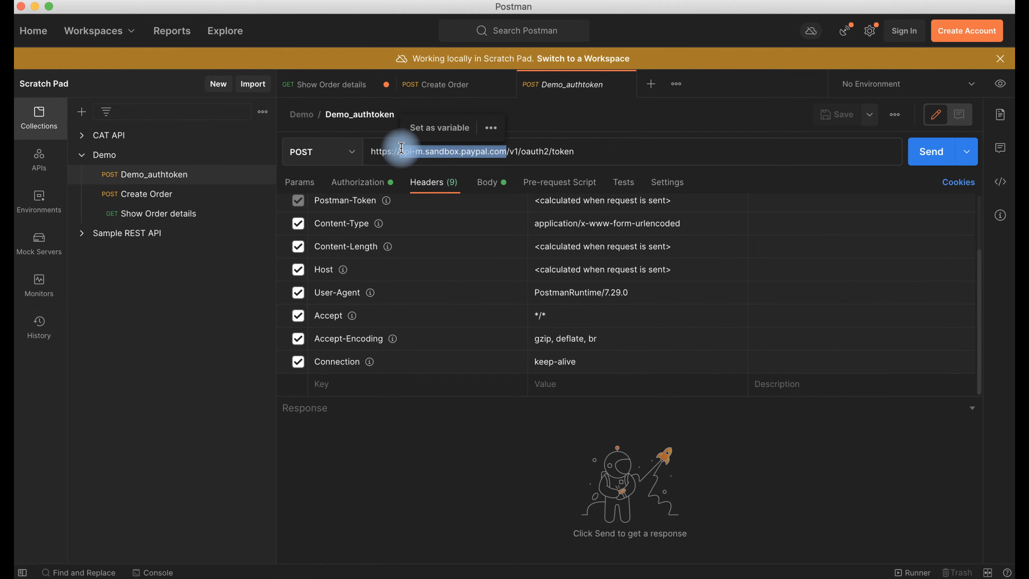
{"action": "left_click", "coordinate": [434, 85]}
{"action": "left_click_drag", "start_coordinate": [507, 153], "coordinate": [400, 152]}
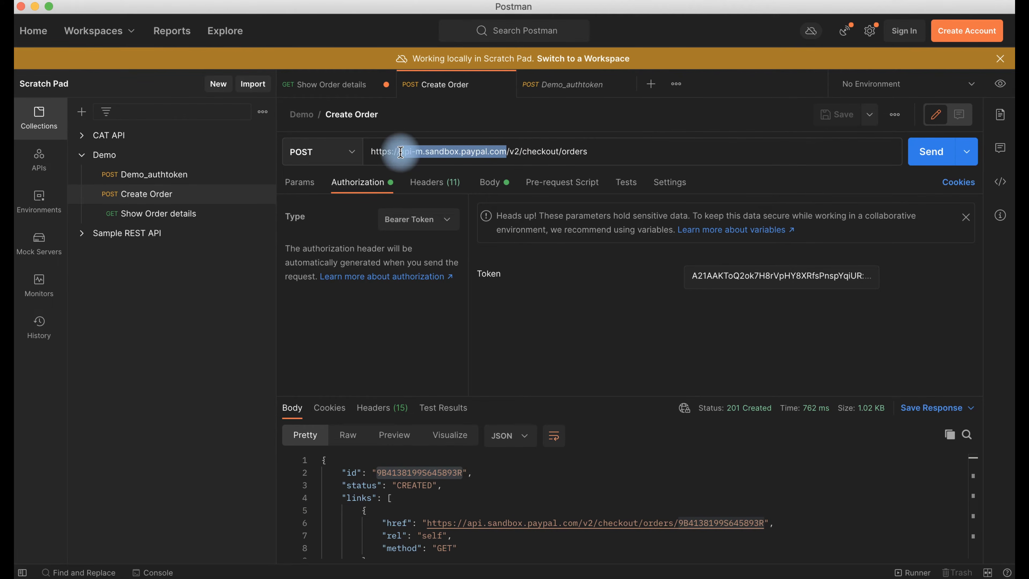
{"action": "left_click", "coordinate": [333, 85]}
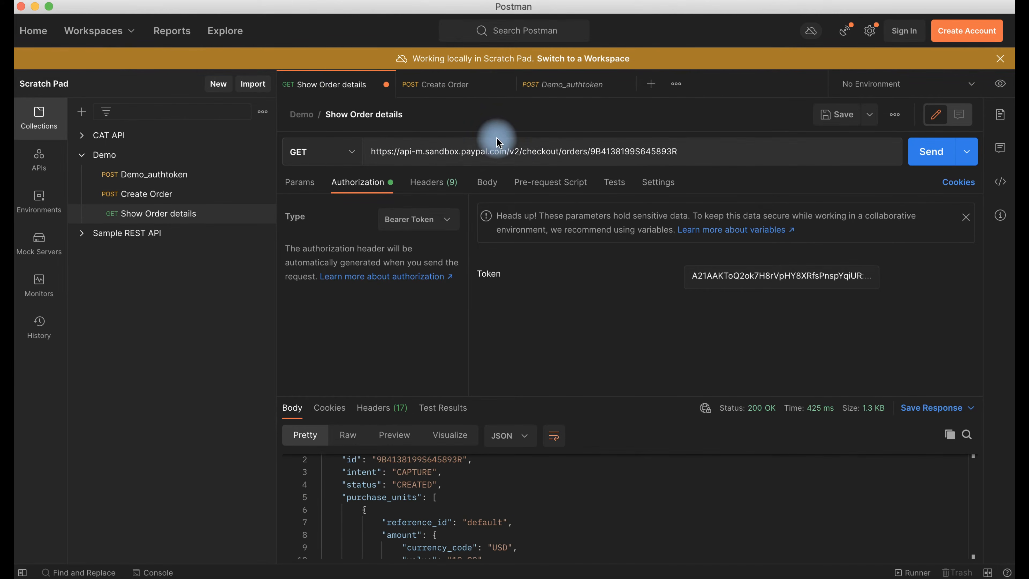
{"action": "left_click_drag", "start_coordinate": [506, 152], "coordinate": [401, 151]}
{"action": "key", "text": "super+c"}
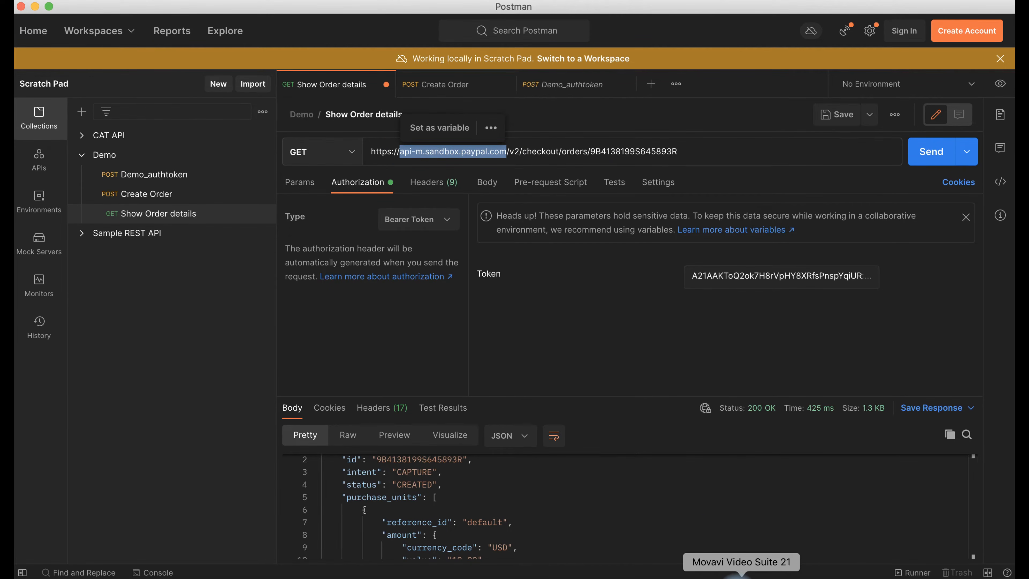
{"action": "left_click", "coordinate": [718, 576]}
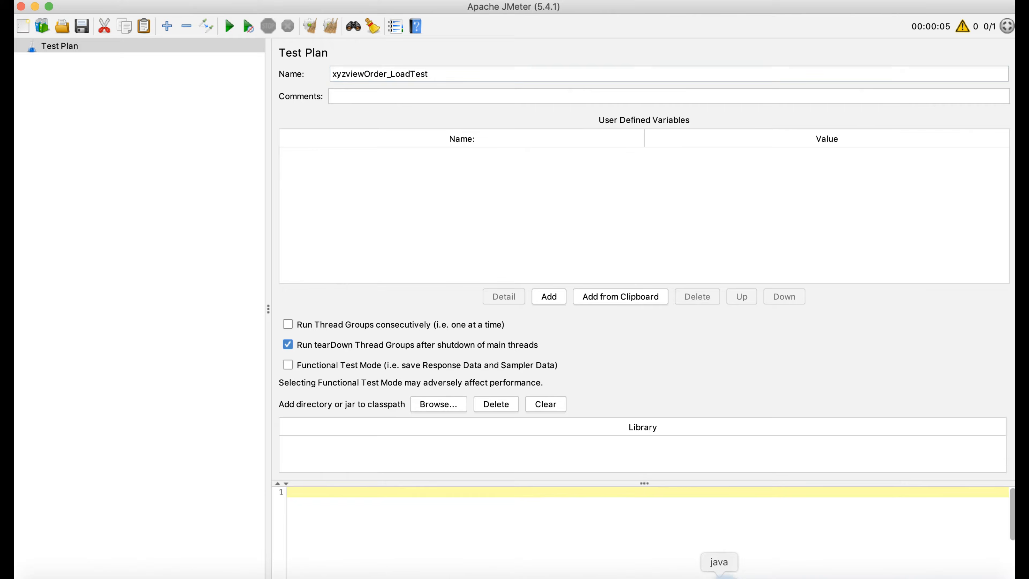
- Add a GATEWAY_URL user-defined variable with value api-m.sandbox.paypal.com
{"action": "left_click", "coordinate": [549, 297]}
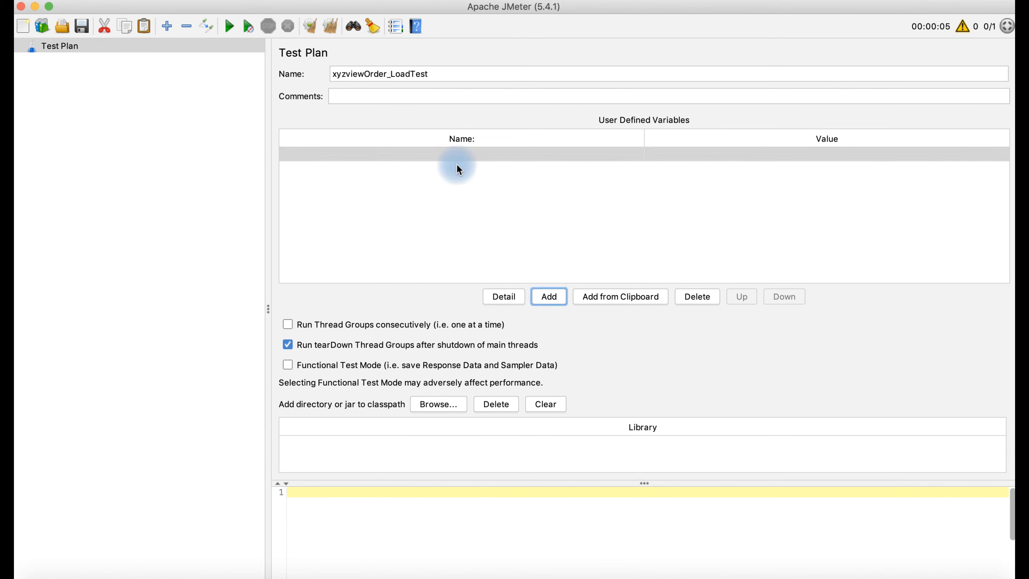
{"action": "double_click", "coordinate": [454, 152]}
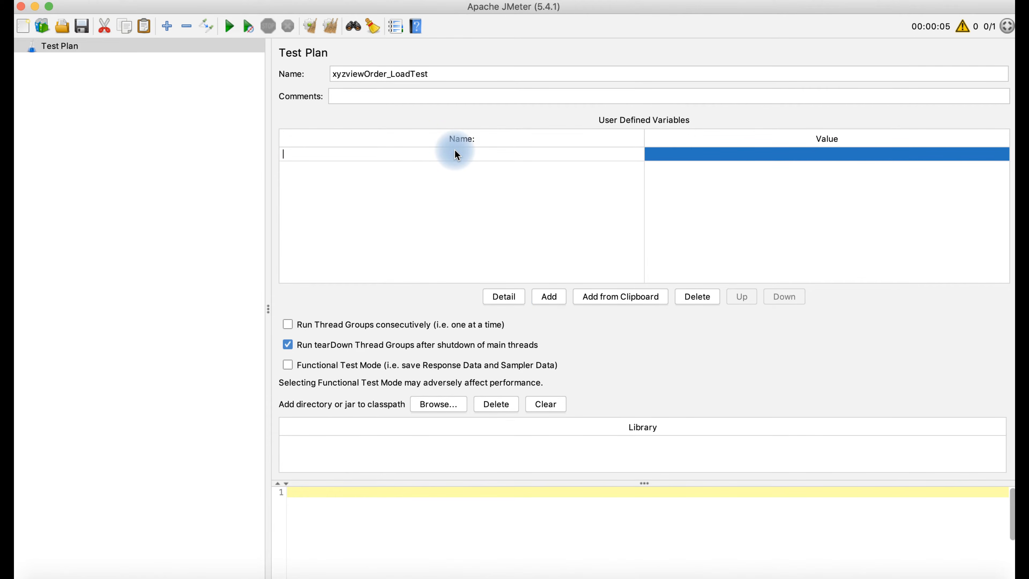
{"action": "type", "text": "GATEWAY_URL"}
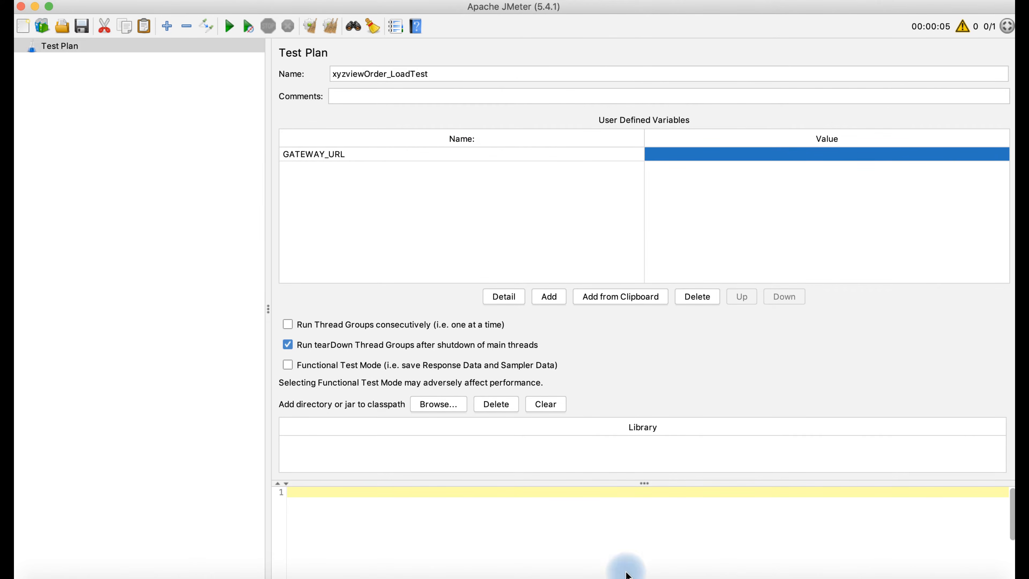
{"action": "left_click", "coordinate": [632, 576]}
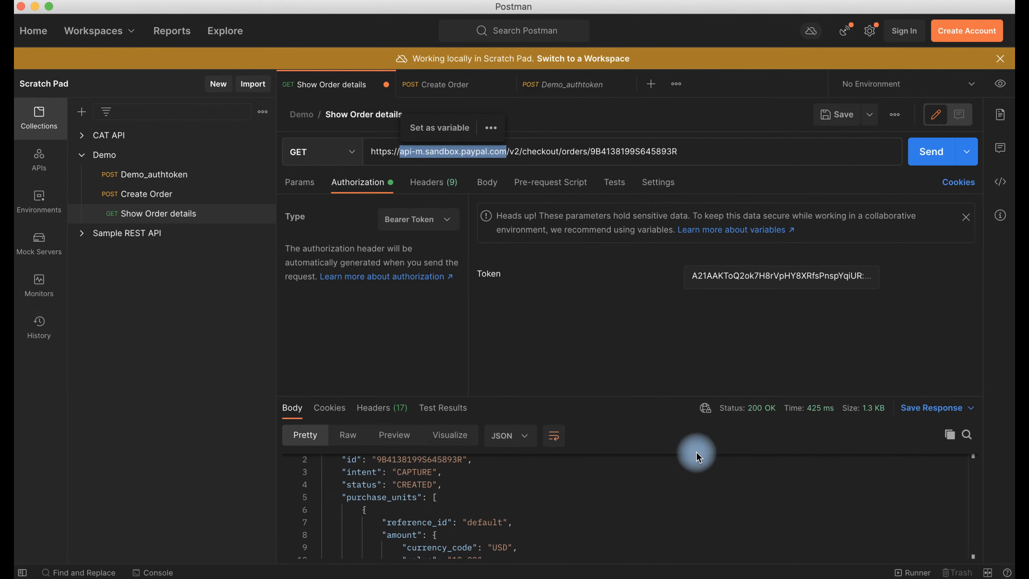
{"action": "left_click", "coordinate": [718, 576]}
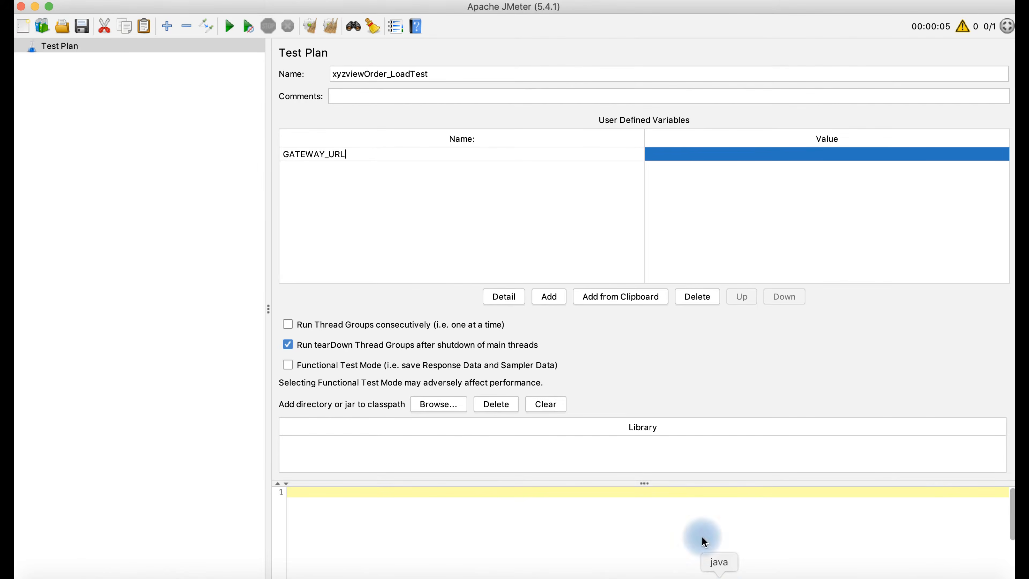
{"action": "left_click", "coordinate": [672, 153]}
{"action": "key", "text": "super+v"}
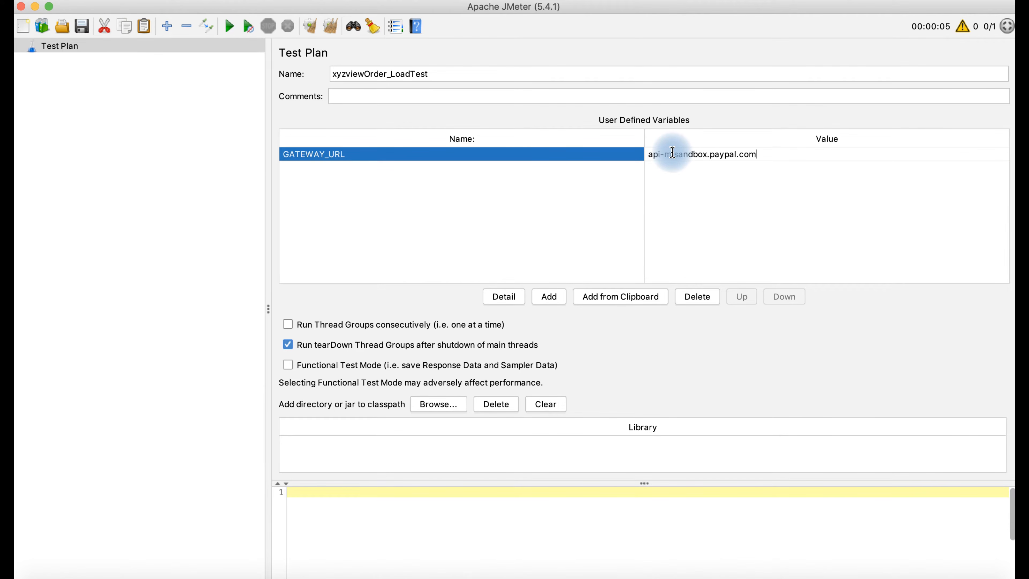
- Add a TEST_DURATION user-defined variable with value 3600
{"action": "left_click", "coordinate": [543, 299]}
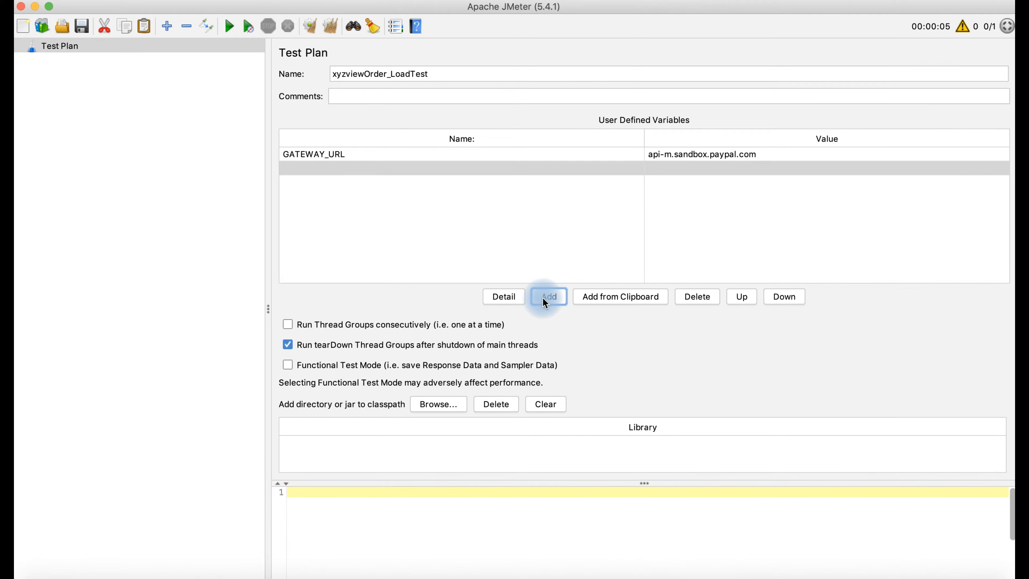
{"action": "double_click", "coordinate": [368, 169]}
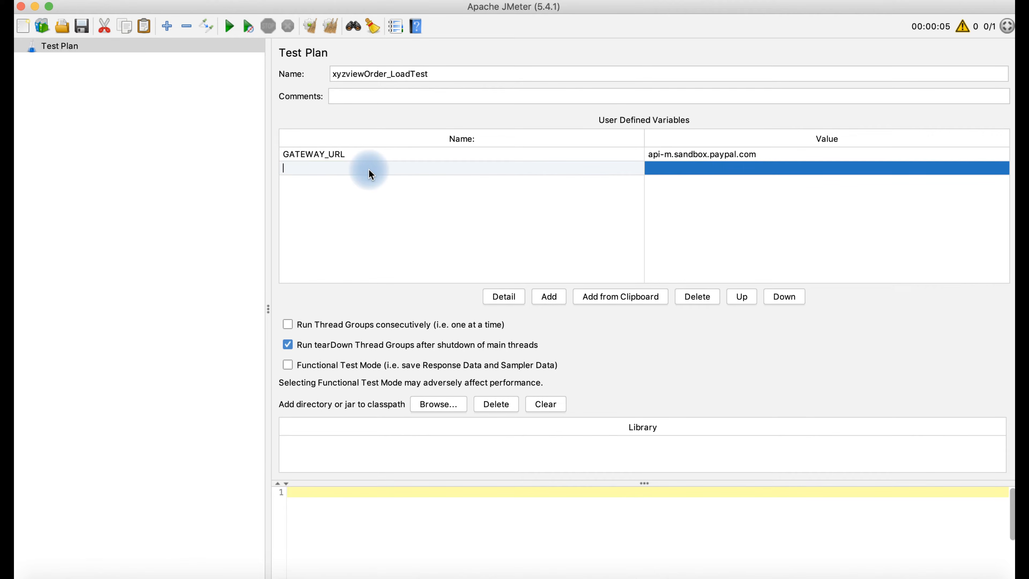
{"action": "type", "text": "TEST_DURATION"}
{"action": "left_click", "coordinate": [677, 171]}
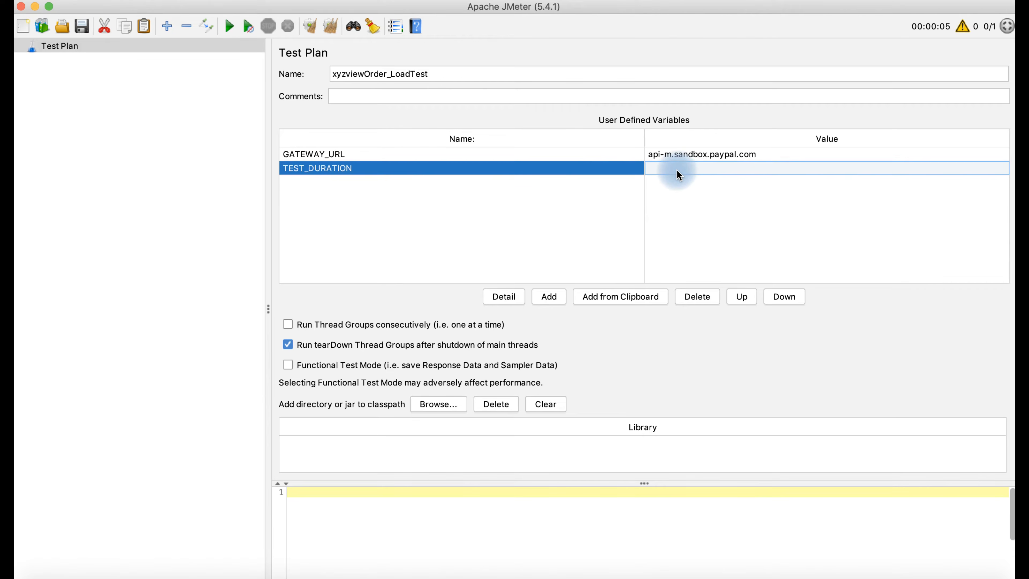
{"action": "left_click", "coordinate": [667, 168]}
{"action": "type", "text": "3600"}
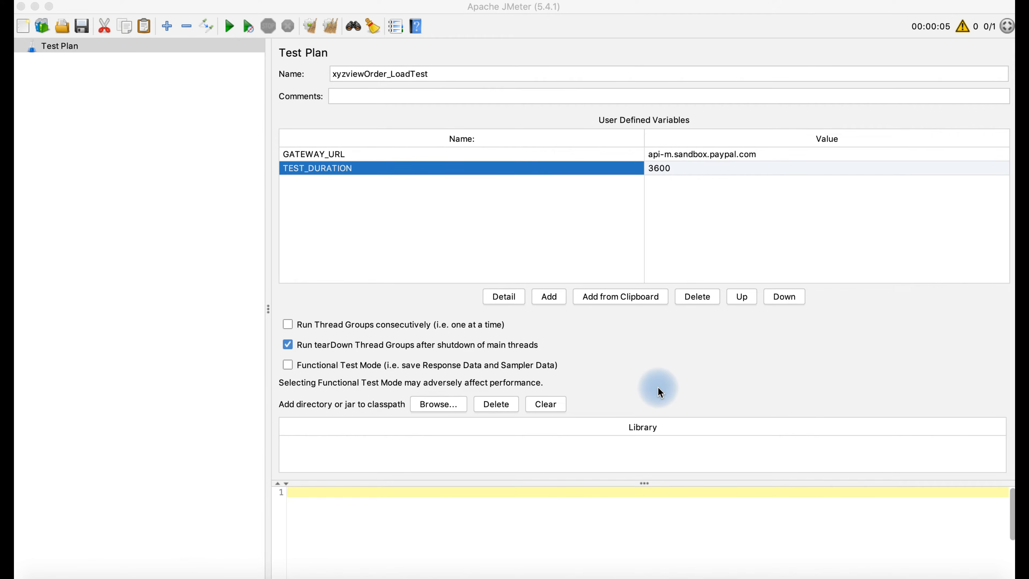
- Add an HTTP Cookie Manager to the test plan with 'Clear cookies each iteration?' ticked
{"action": "right_click", "coordinate": [58, 50]}
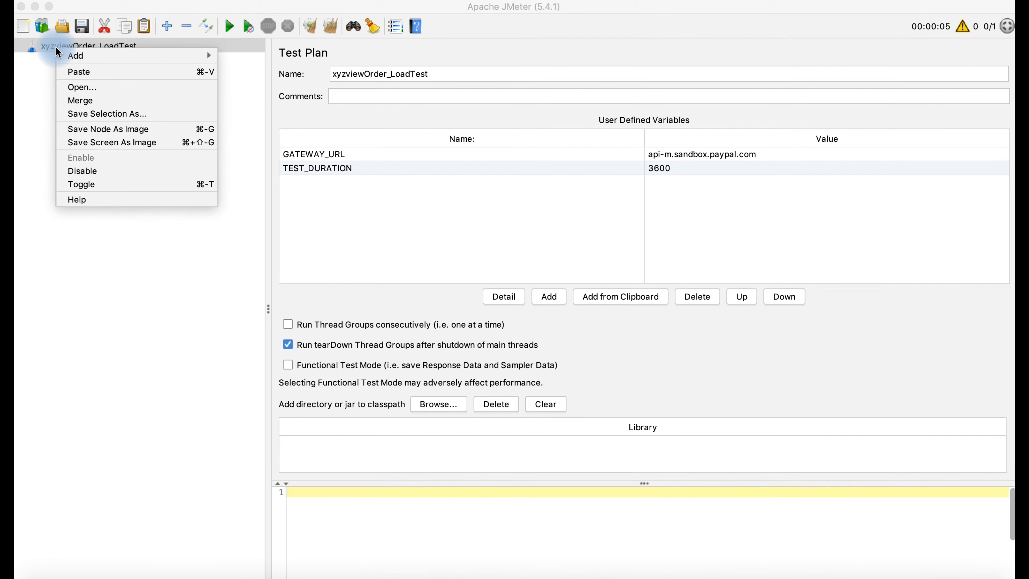
{"action": "mouse_move", "coordinate": [77, 57]}
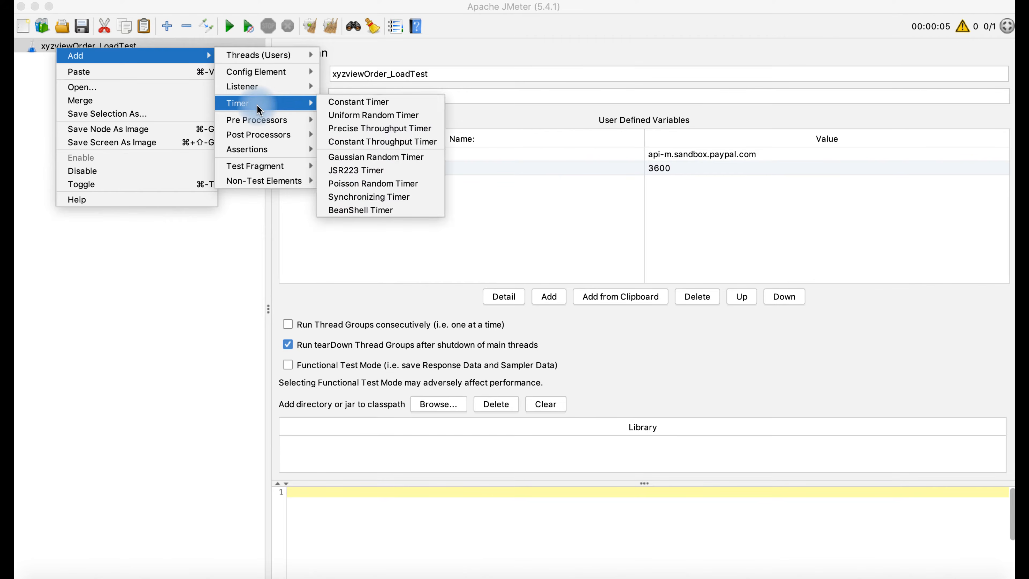
{"action": "mouse_move", "coordinate": [285, 79]}
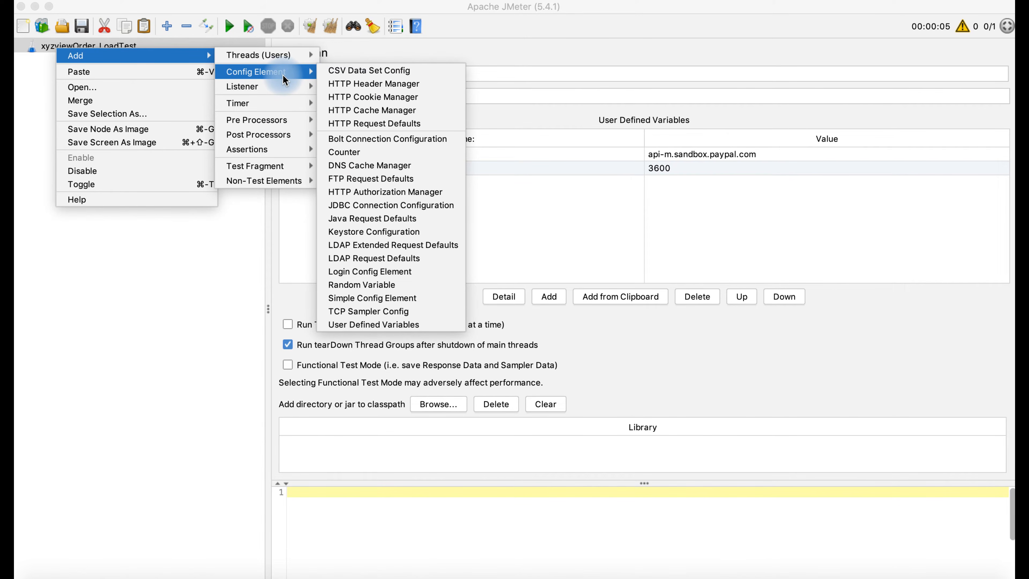
{"action": "left_click", "coordinate": [350, 97]}
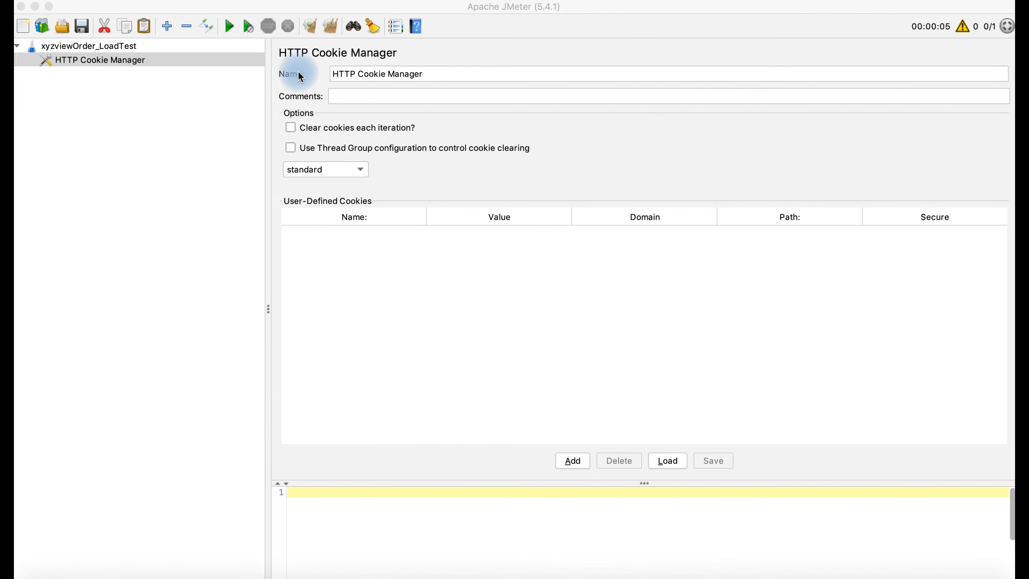
{"action": "left_click", "coordinate": [293, 131]}
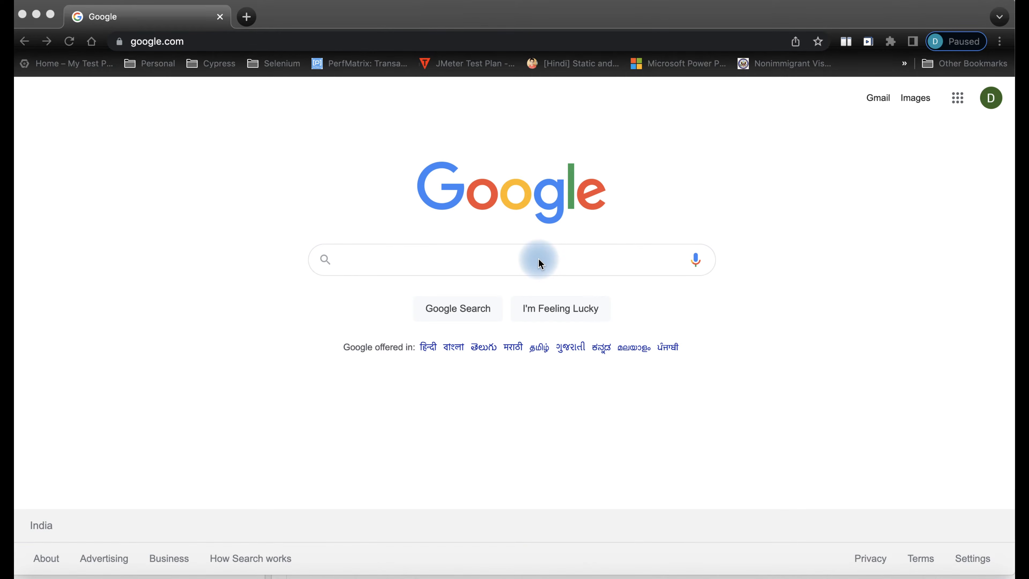
{"action": "left_click", "coordinate": [540, 261]}
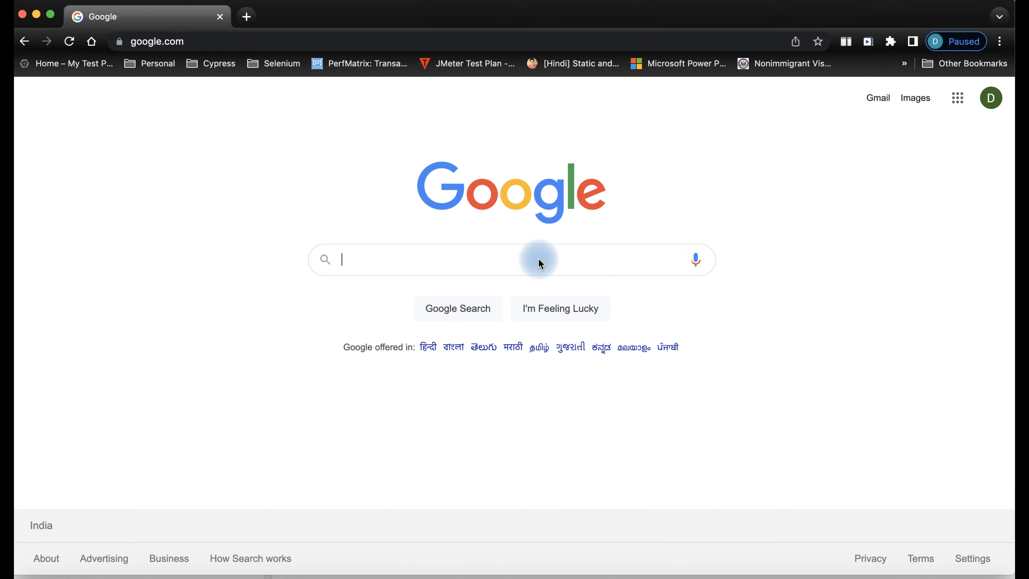
- Search Google for JMETER and open the JMeter component reference
{"action": "type", "text": "JMETER"}
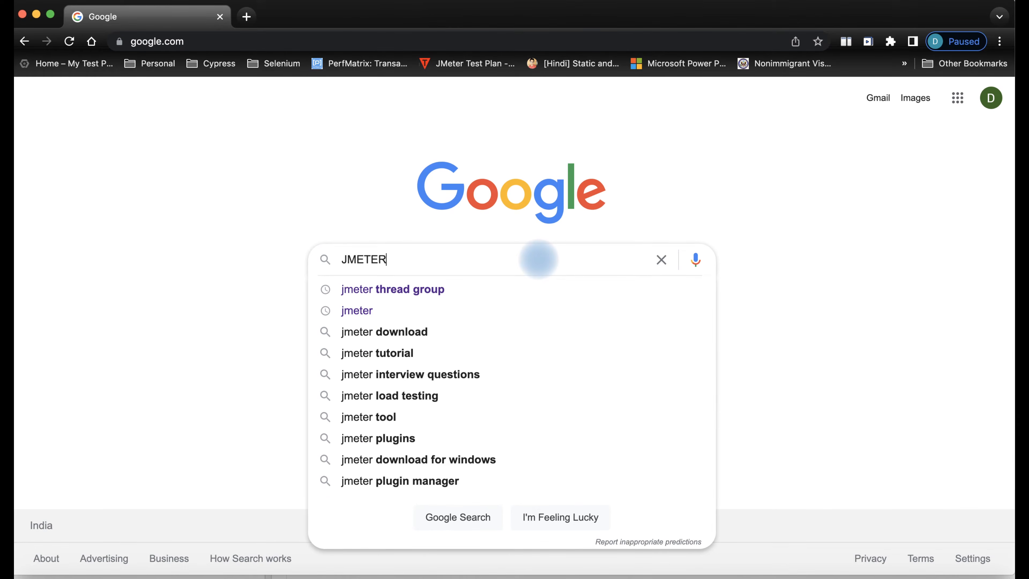
{"action": "key", "text": "Return"}
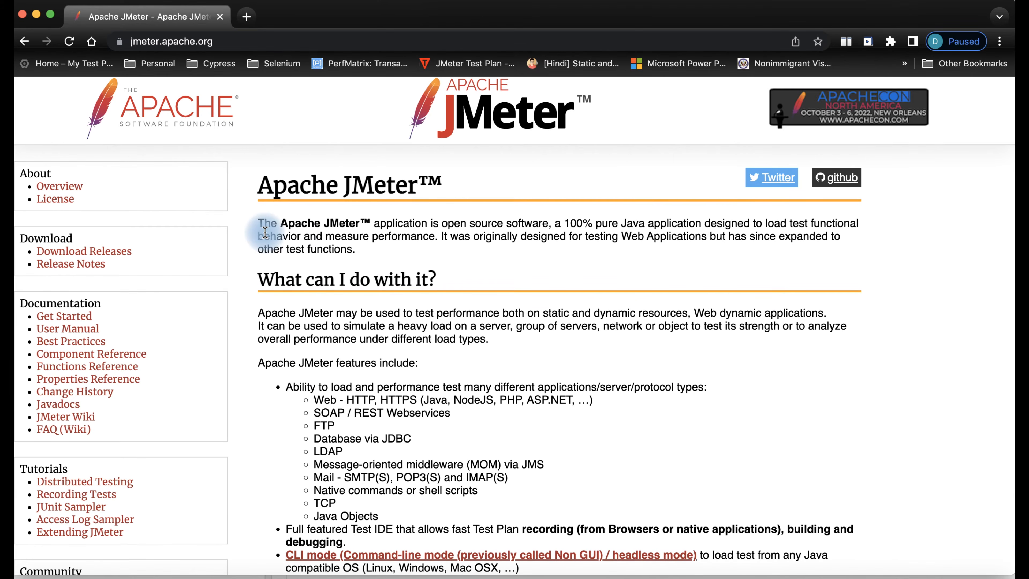
{"action": "scroll", "coordinate": [423, 349], "scroll_direction": "down", "scroll_amount": 3}
{"action": "scroll", "coordinate": [424, 352], "scroll_direction": "down", "scroll_amount": 10}
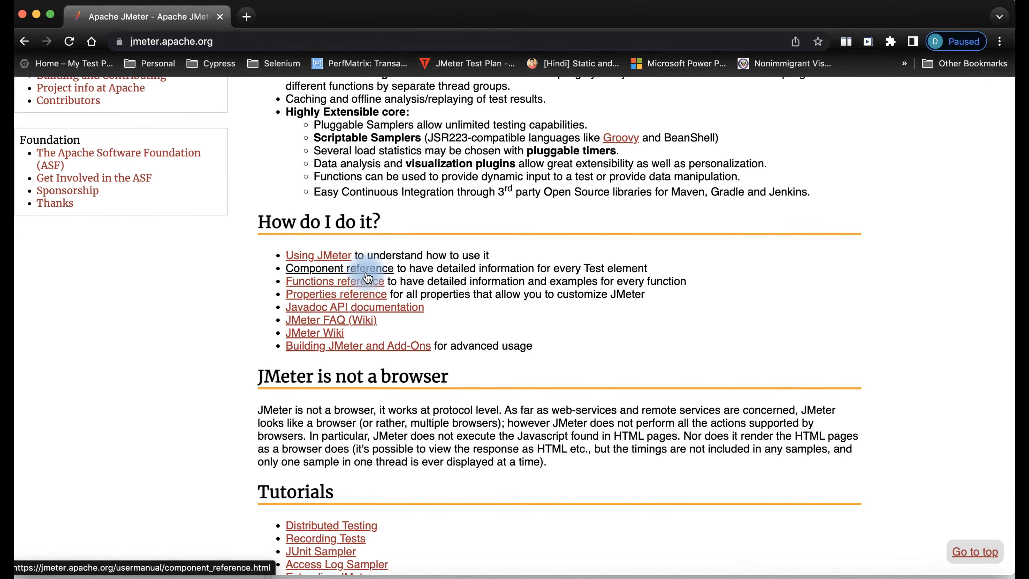
{"action": "left_click", "coordinate": [367, 269]}
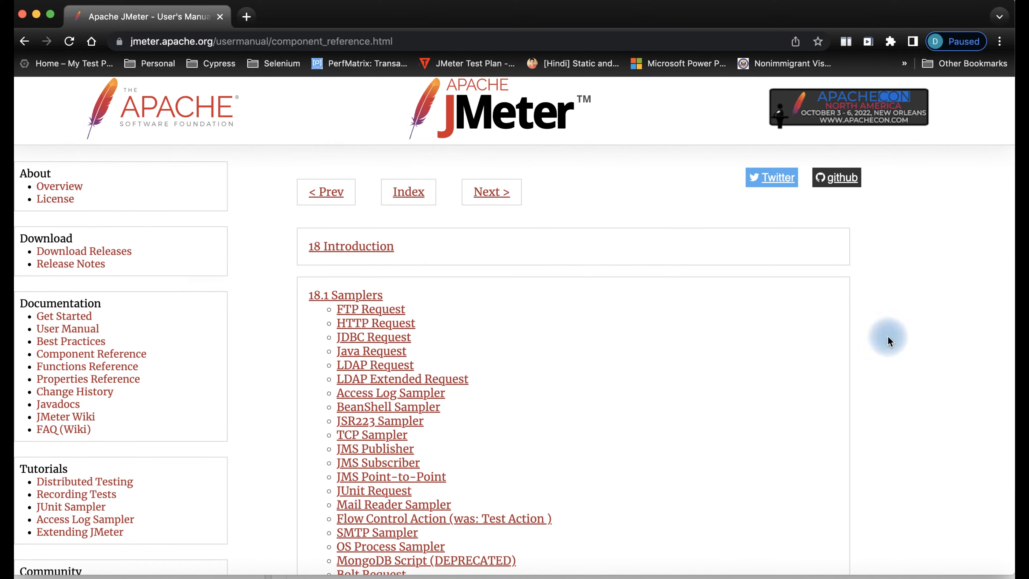
{"action": "scroll", "coordinate": [680, 405], "scroll_direction": "down", "scroll_amount": 10}
{"action": "scroll", "coordinate": [680, 405], "scroll_direction": "up", "scroll_amount": 4}
{"action": "scroll", "coordinate": [680, 405], "scroll_direction": "down", "scroll_amount": 4}
{"action": "scroll", "coordinate": [681, 407], "scroll_direction": "down", "scroll_amount": 7}
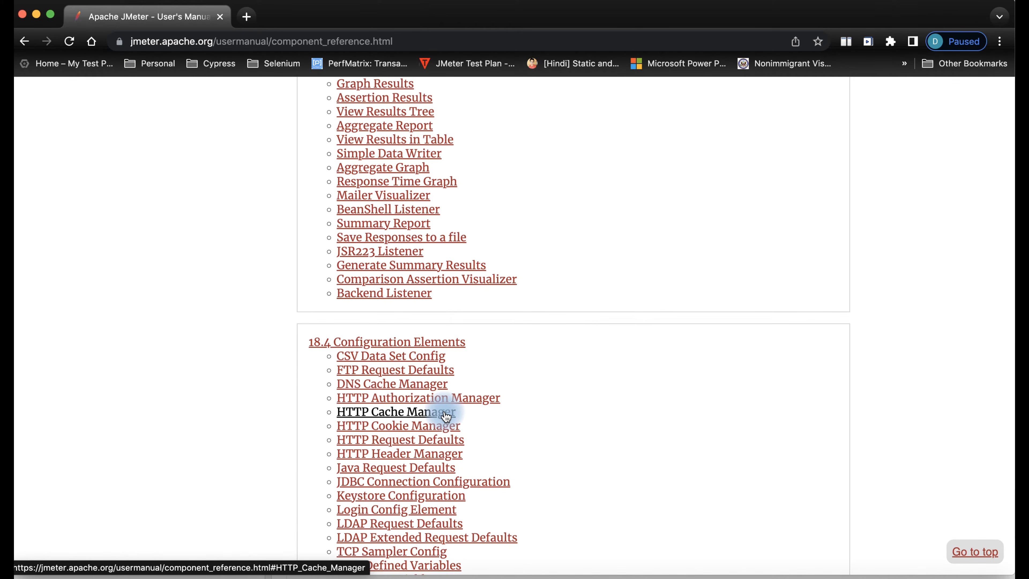
- Read through the HTTP Cookie Manager parameters in the component reference
{"action": "left_click", "coordinate": [440, 430]}
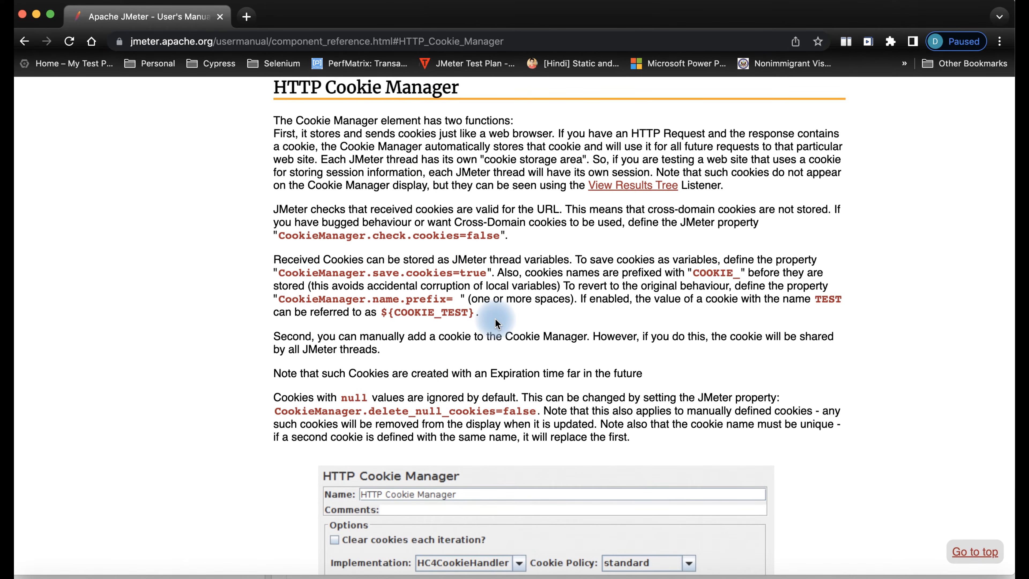
{"action": "scroll", "coordinate": [495, 323], "scroll_direction": "down", "scroll_amount": 15}
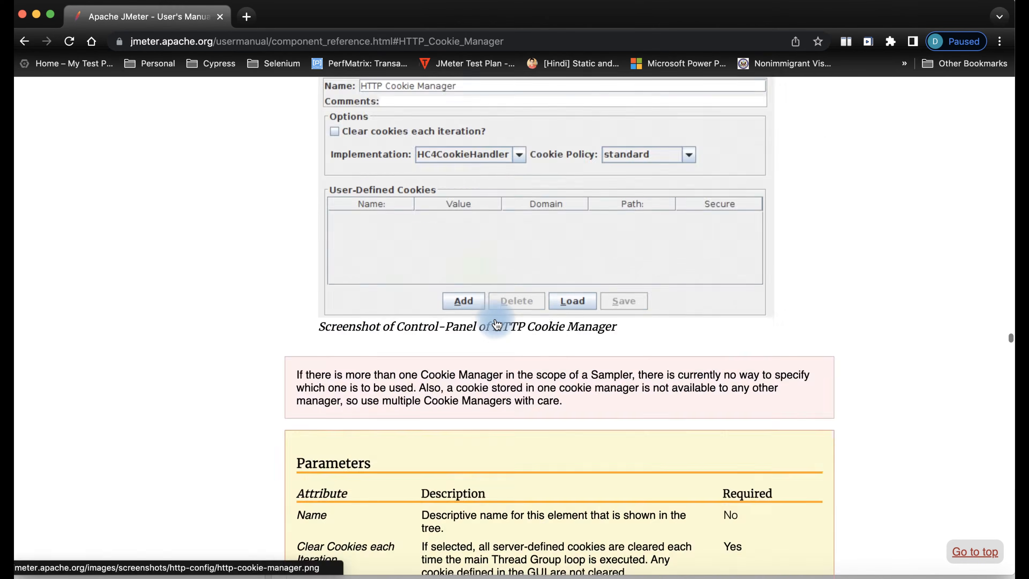
{"action": "scroll", "coordinate": [495, 323], "scroll_direction": "down", "scroll_amount": 10}
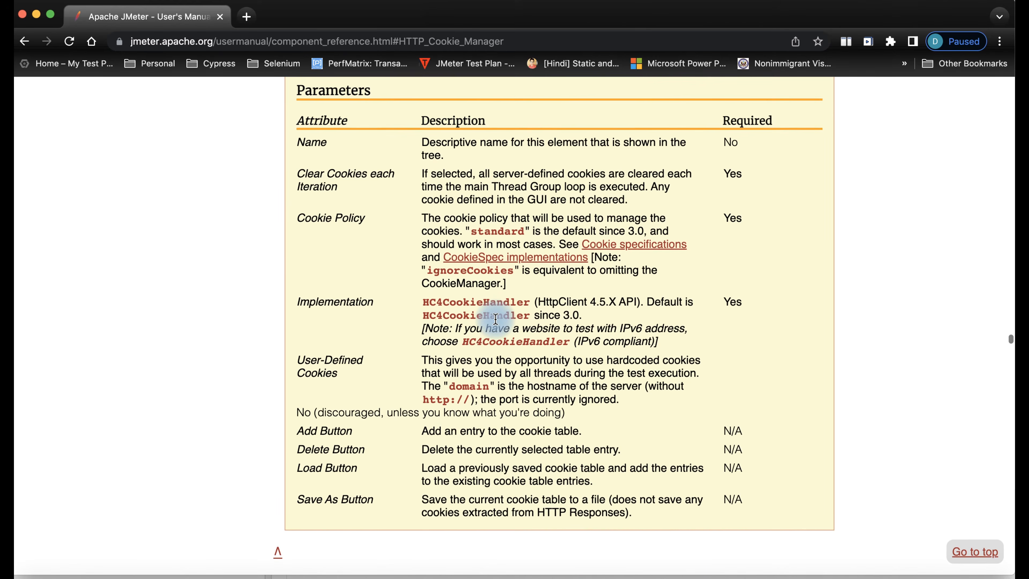
{"action": "scroll", "coordinate": [495, 320], "scroll_direction": "down", "scroll_amount": 12}
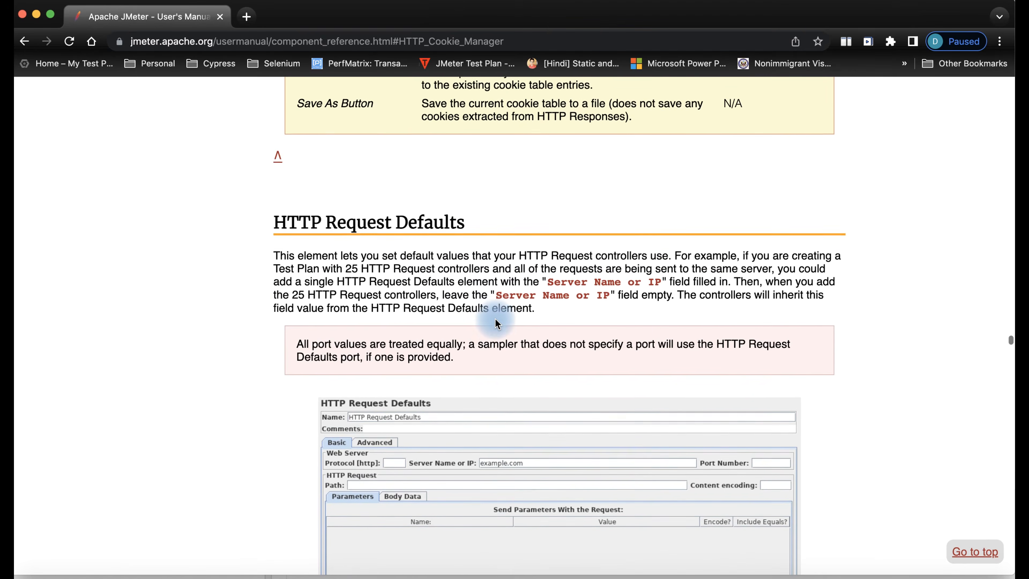
{"action": "scroll", "coordinate": [495, 320], "scroll_direction": "down", "scroll_amount": 4}
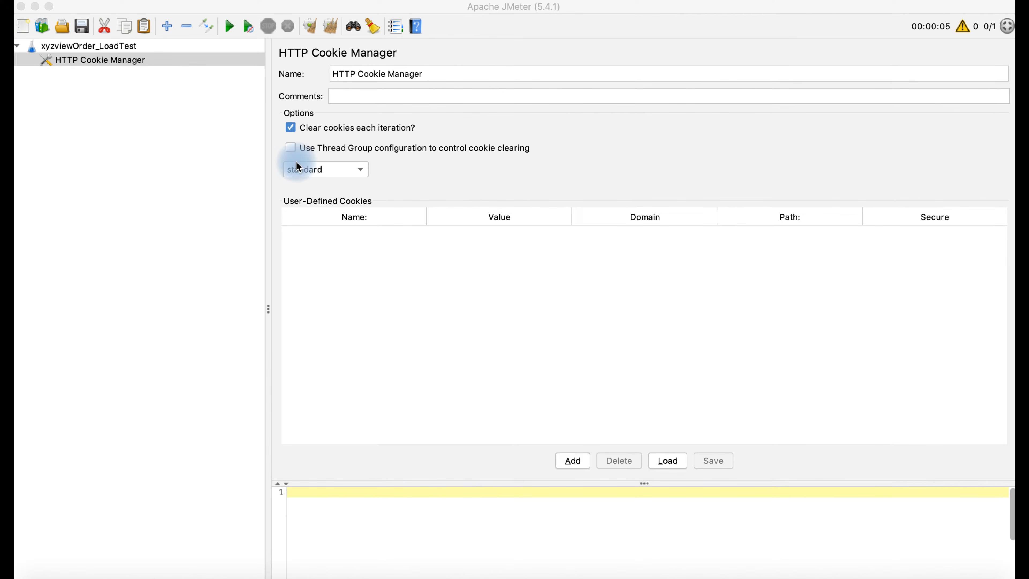
- Add an HTTP Cache Manager to the test plan with 'Clear cache each iteration?' ticked
{"action": "left_click", "coordinate": [119, 47]}
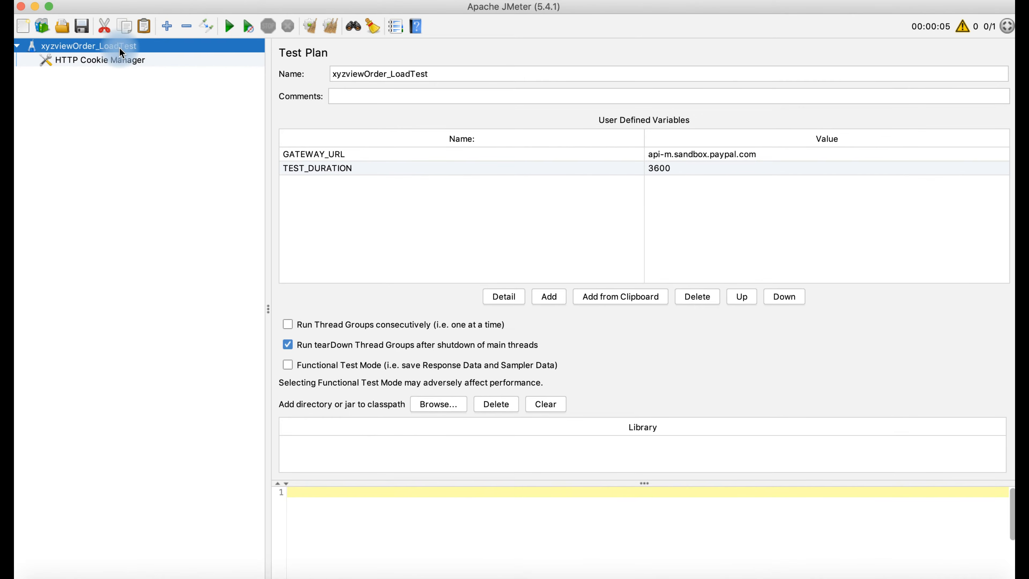
{"action": "right_click", "coordinate": [119, 47]}
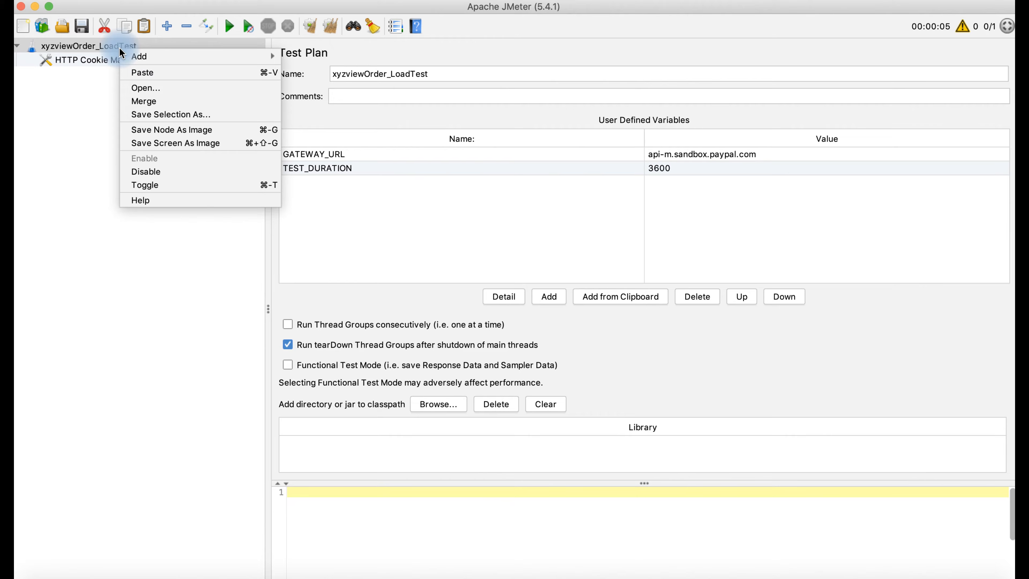
{"action": "mouse_move", "coordinate": [153, 59]}
{"action": "mouse_move", "coordinate": [300, 75]}
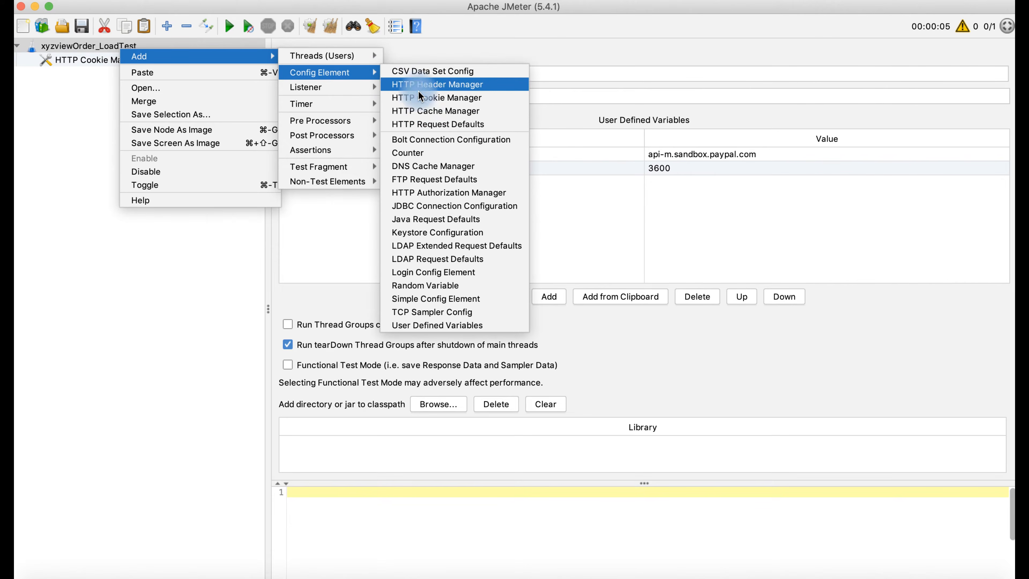
{"action": "left_click", "coordinate": [417, 112]}
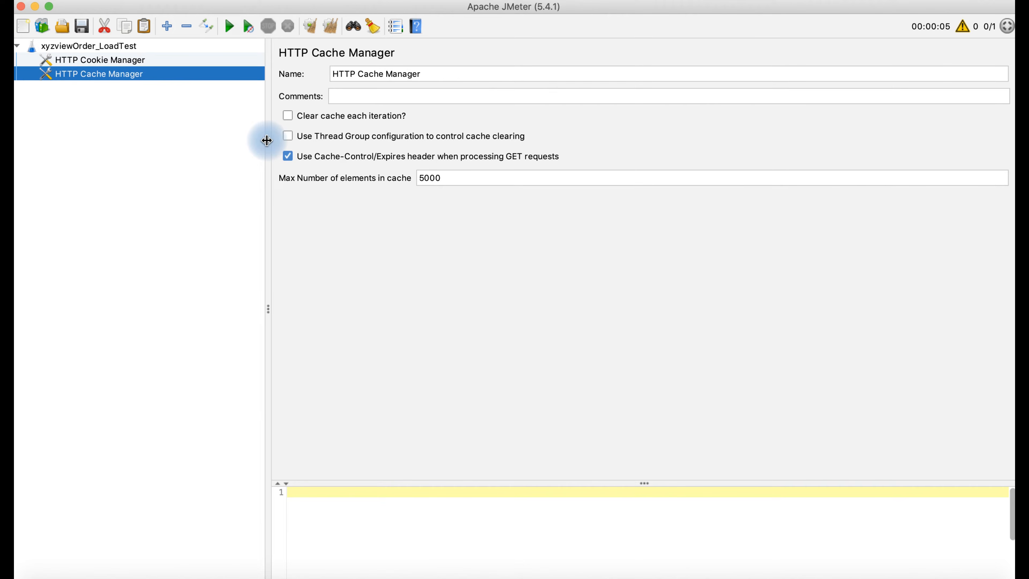
{"action": "left_click", "coordinate": [292, 116]}
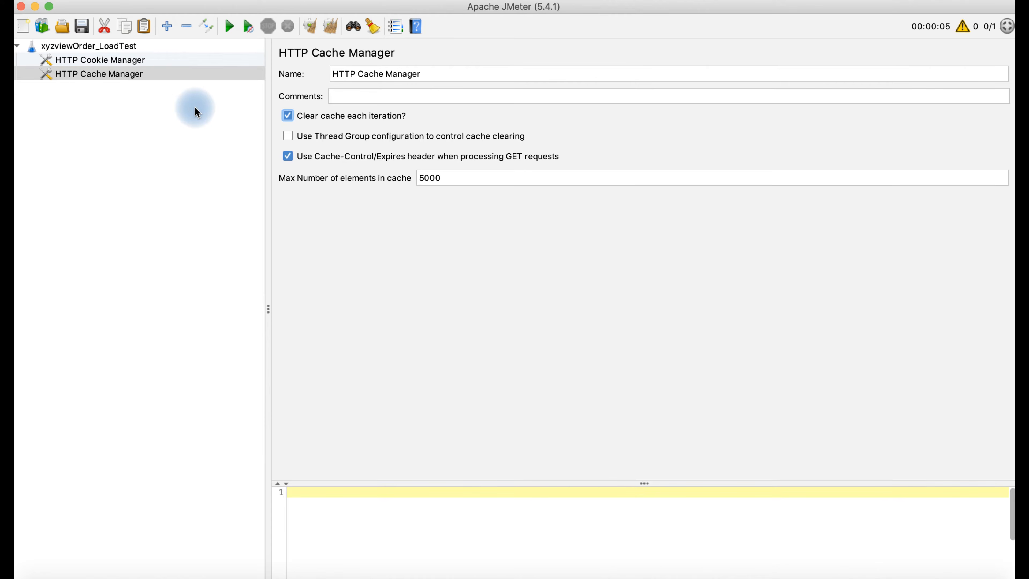
{"action": "left_click", "coordinate": [830, 442]}
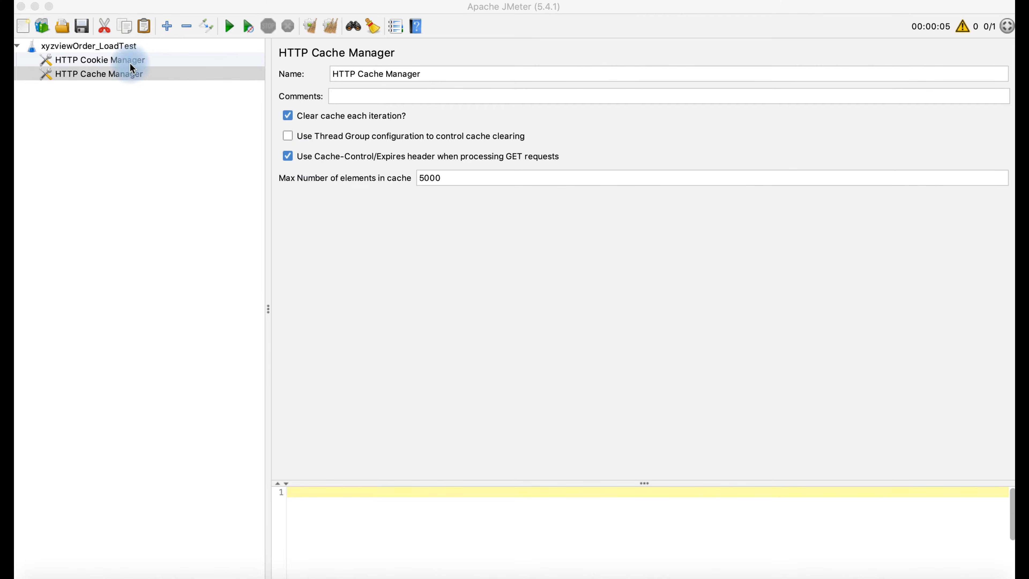
{"action": "left_click", "coordinate": [110, 47]}
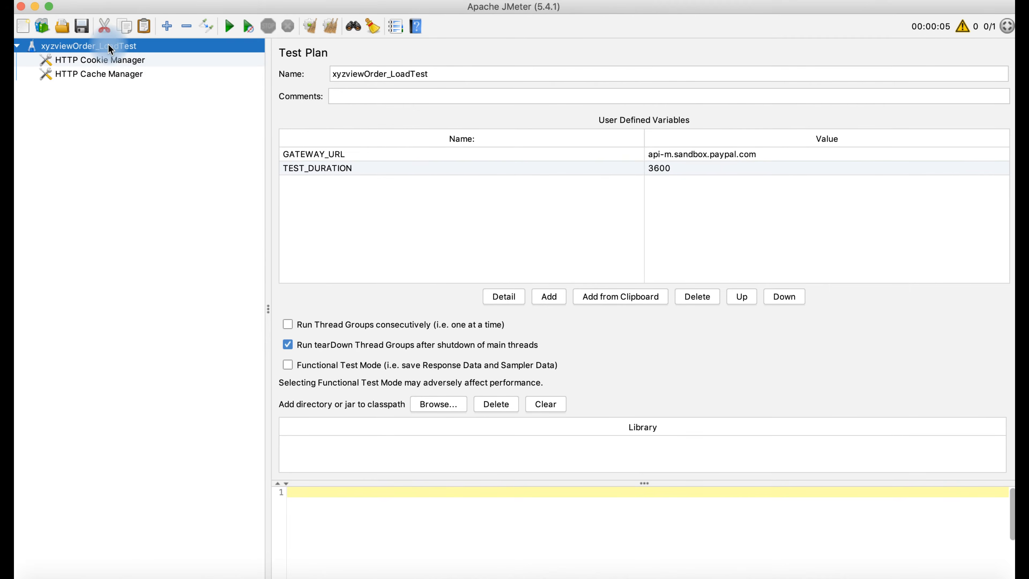
- Add a Thread Group to the xyzviewOrder_LoadTest test plan
{"action": "right_click", "coordinate": [109, 48]}
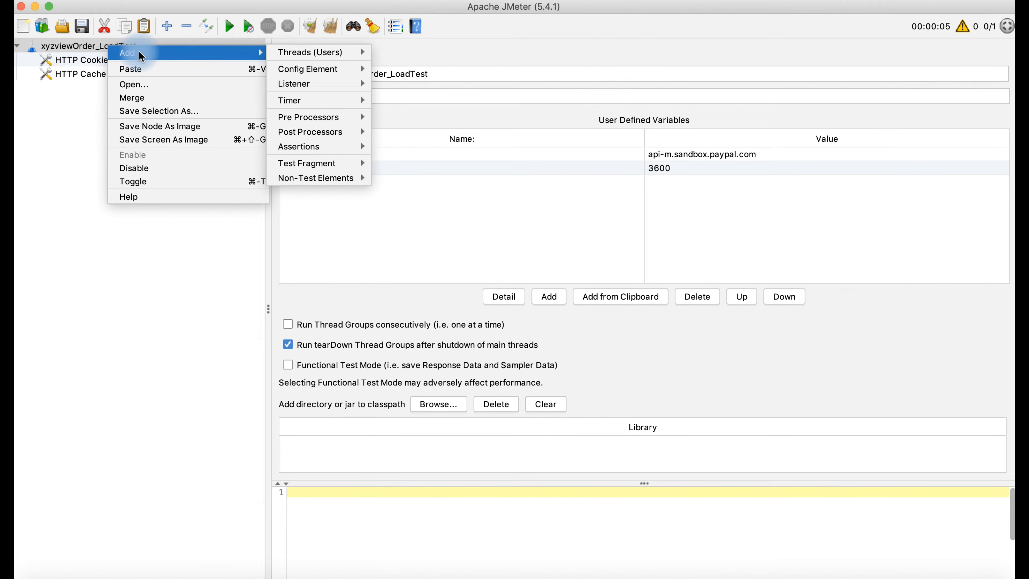
{"action": "mouse_move", "coordinate": [293, 56]}
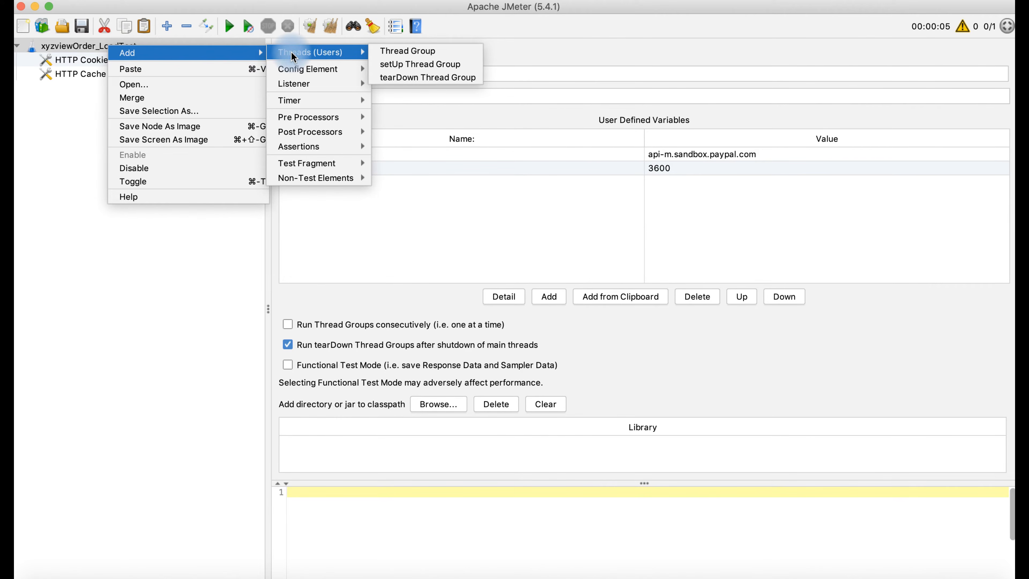
{"action": "left_click", "coordinate": [385, 53]}
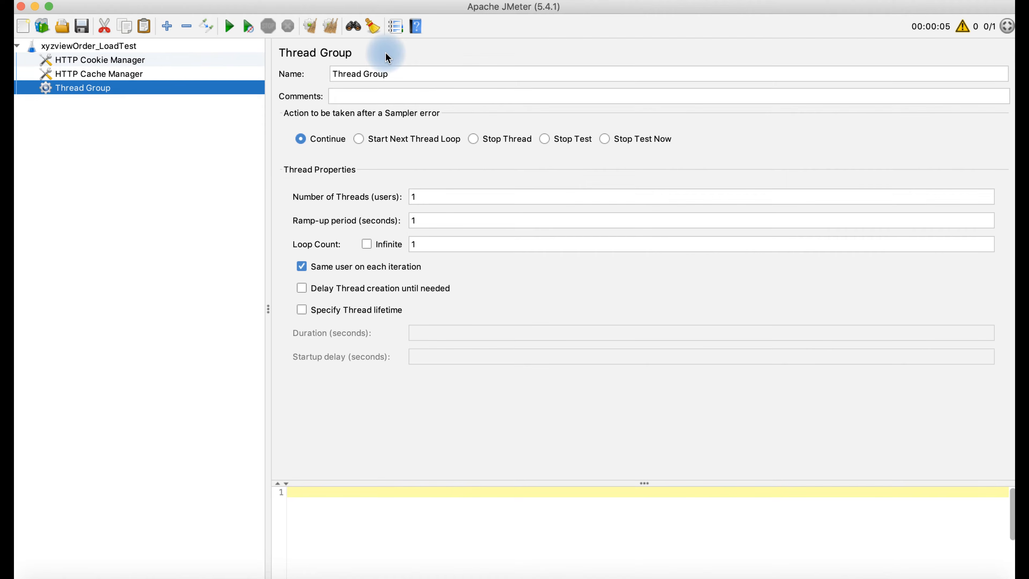
- Replace the thread group's placeholder name with OrderManagement_ViewOrder
{"action": "left_click", "coordinate": [388, 74]}
{"action": "left_click_drag", "start_coordinate": [388, 73], "coordinate": [320, 73]}
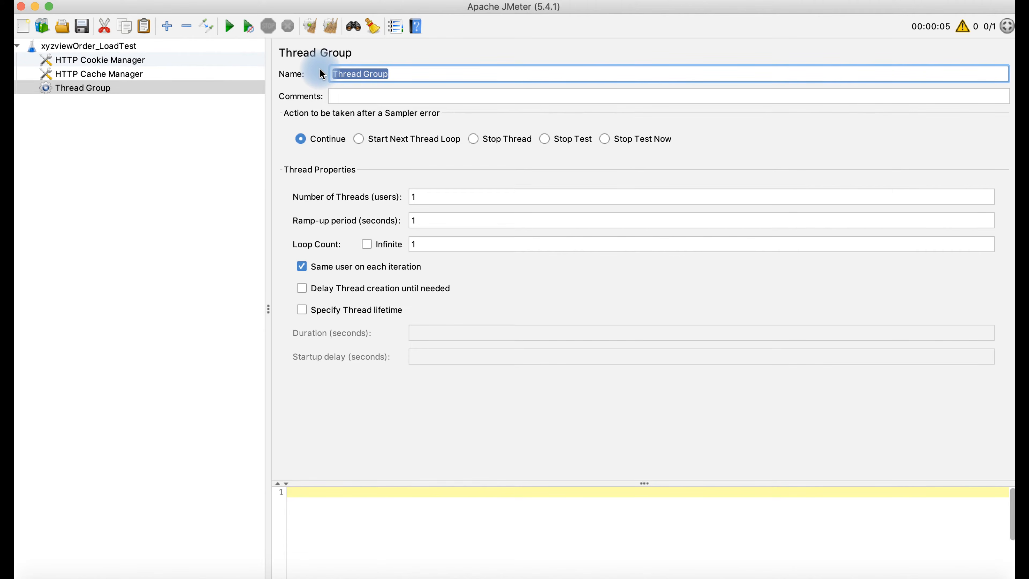
{"action": "type", "text": "<"}
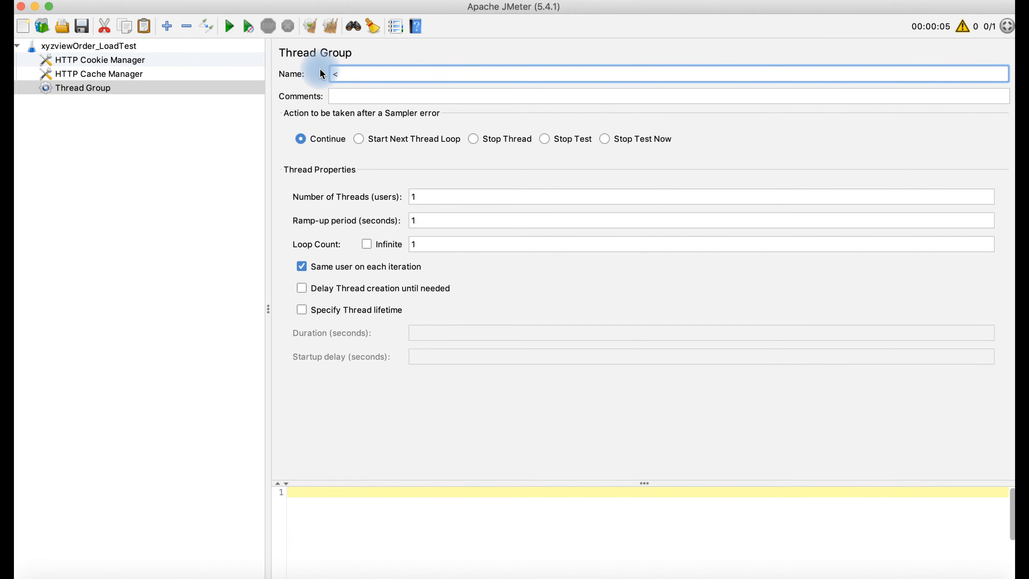
{"action": "type", "text": "FUCNTIONAL NAME>_<FUNCTIONALITY NAME"}
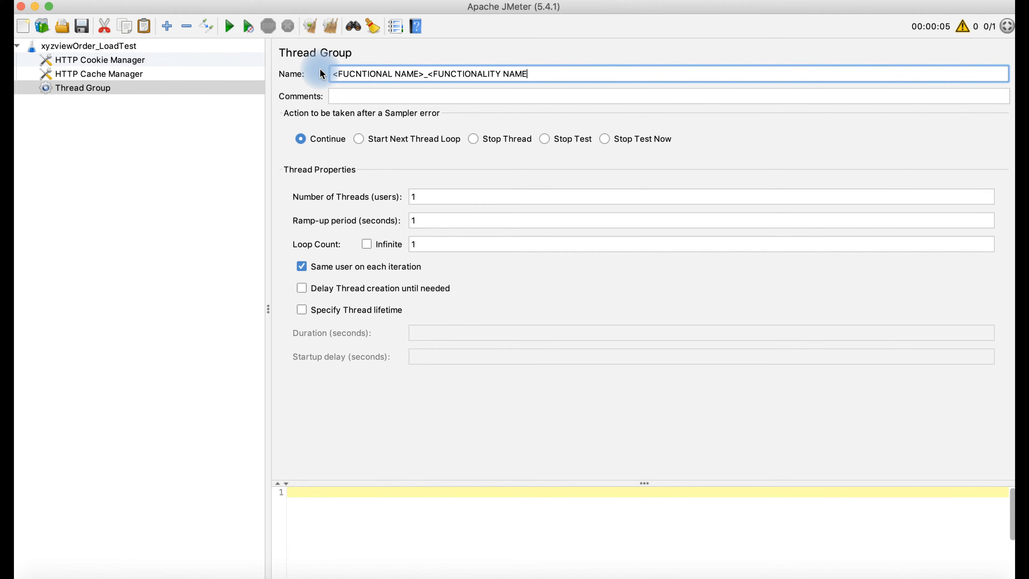
{"action": "type", "text": ">"}
{"action": "left_click_drag", "start_coordinate": [528, 72], "coordinate": [347, 59]}
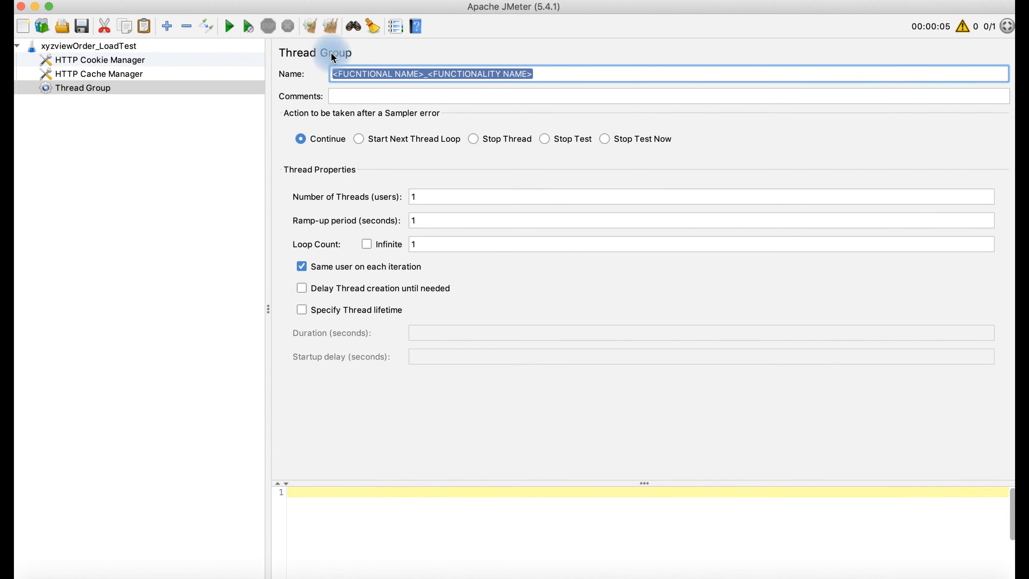
{"action": "key", "text": "BackSpace"}
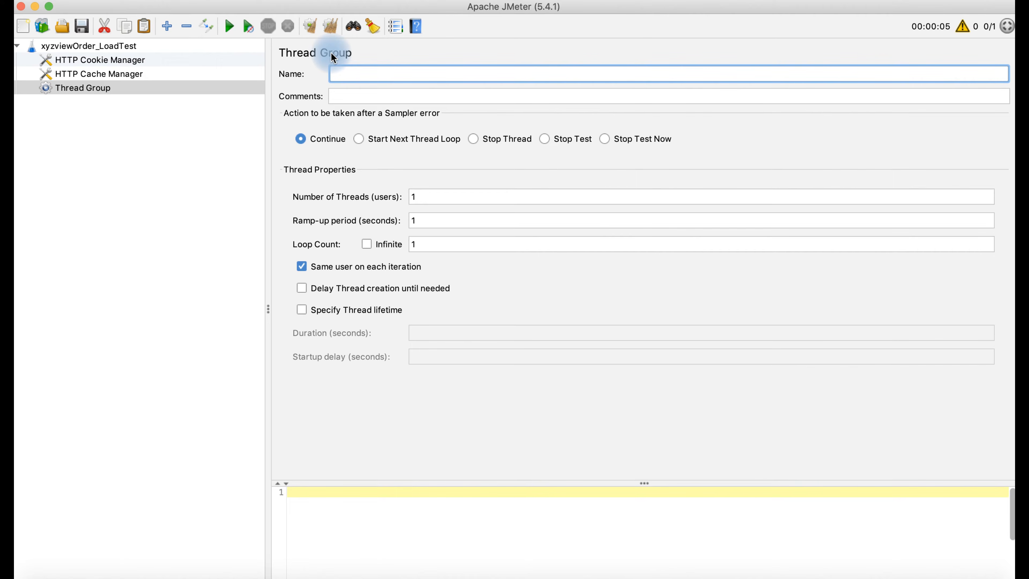
{"action": "type", "text": "O"}
{"action": "key", "text": "BackSpace"}
{"action": "type", "text": "rderManagement_"}
{"action": "type", "text": "ViewOrder"}
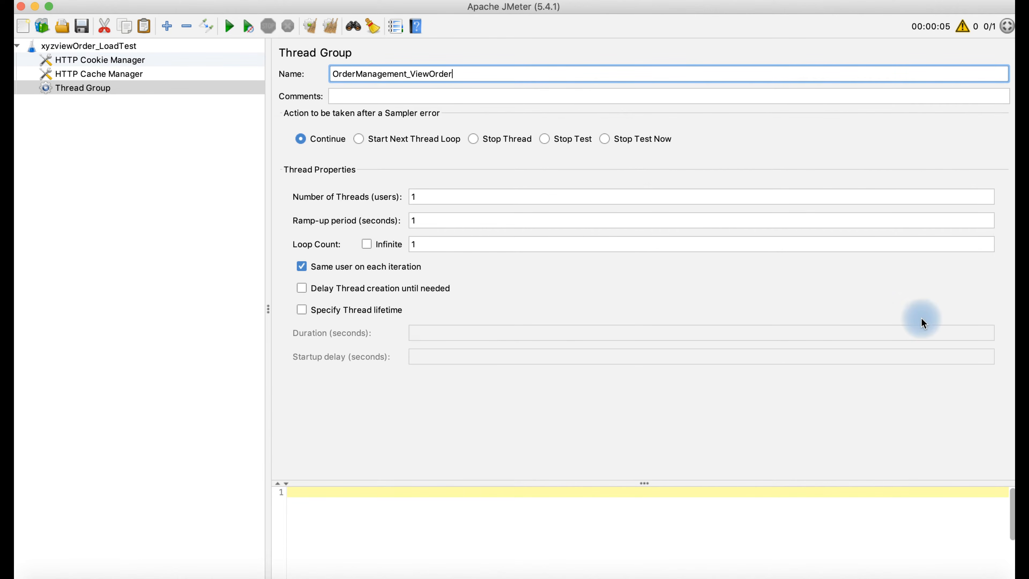
- Enable Specify Thread lifetime and set Duration to ${TEST_DURATION}, copied from the Test Plan variables
{"action": "left_click", "coordinate": [442, 194]}
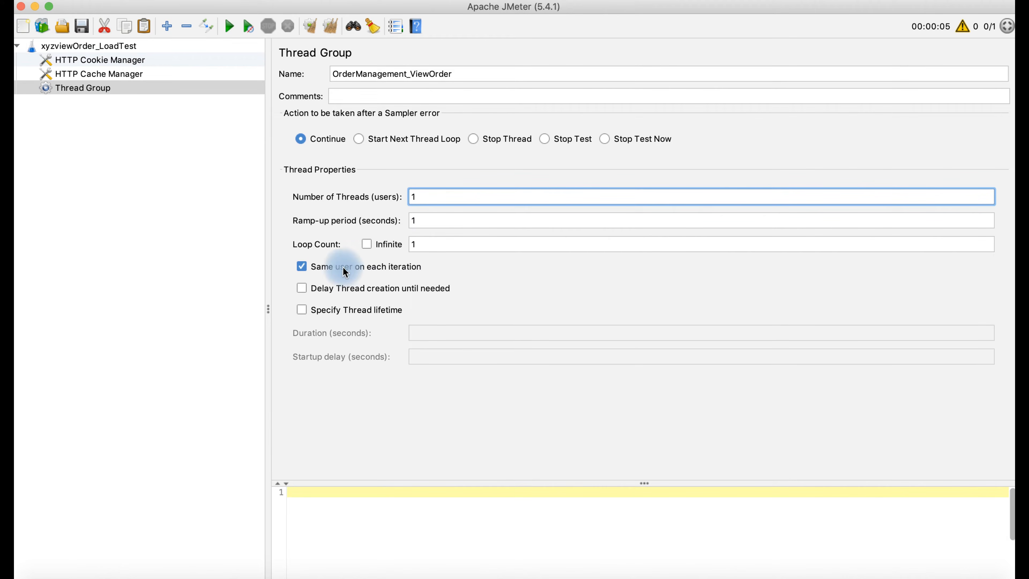
{"action": "left_click", "coordinate": [302, 309]}
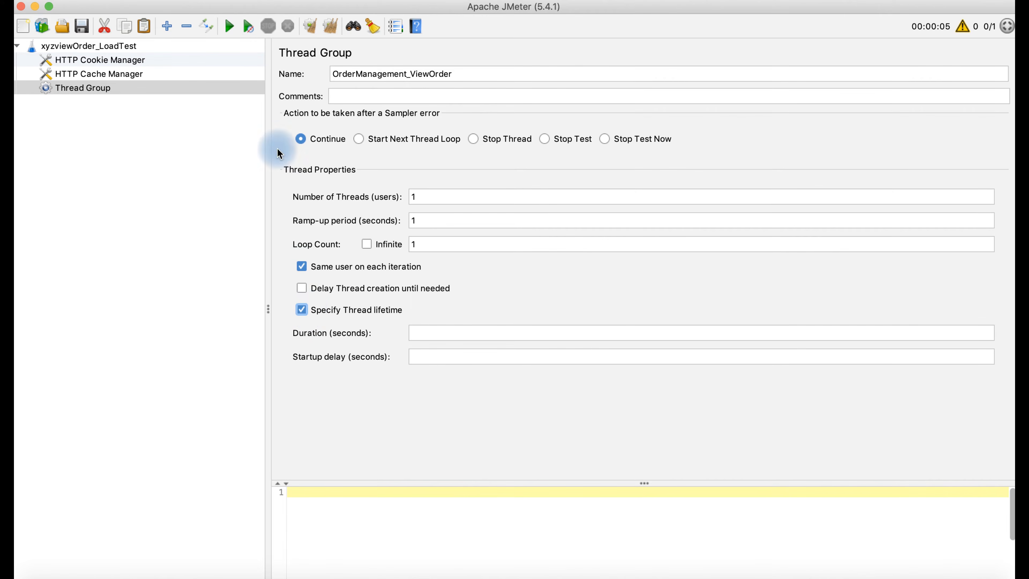
{"action": "left_click", "coordinate": [125, 50]}
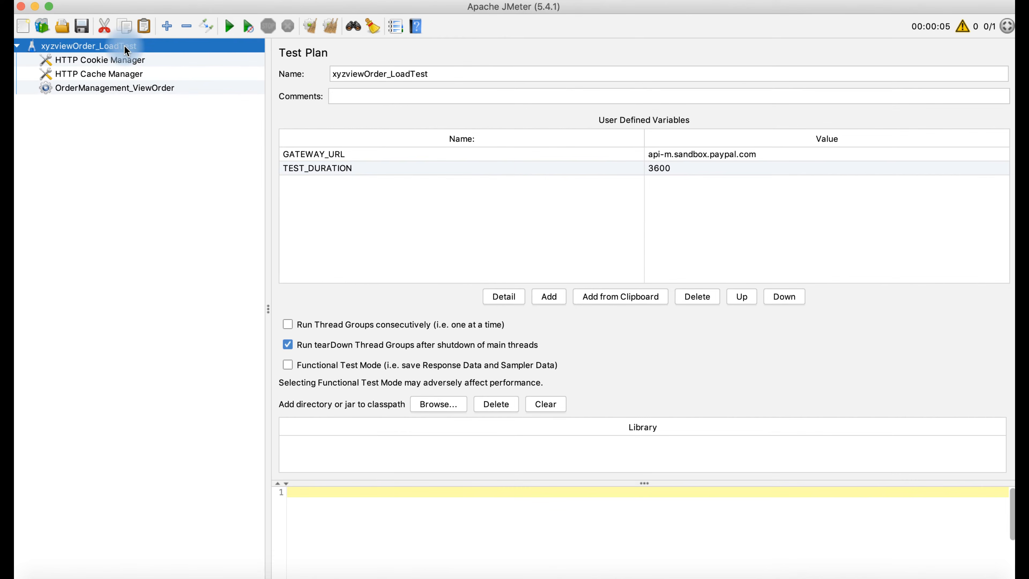
{"action": "double_click", "coordinate": [353, 171]}
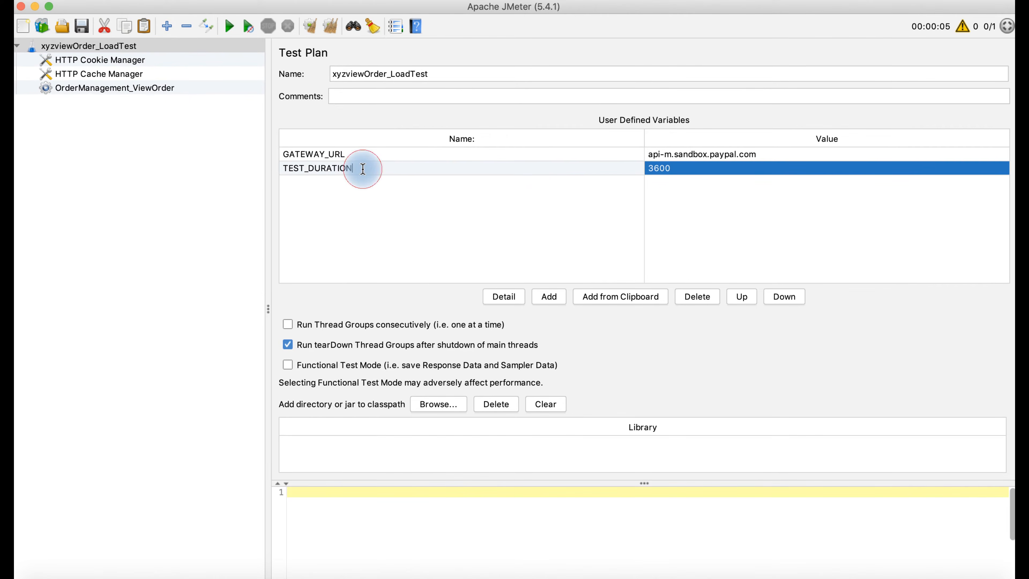
{"action": "left_click_drag", "start_coordinate": [362, 169], "coordinate": [280, 162]}
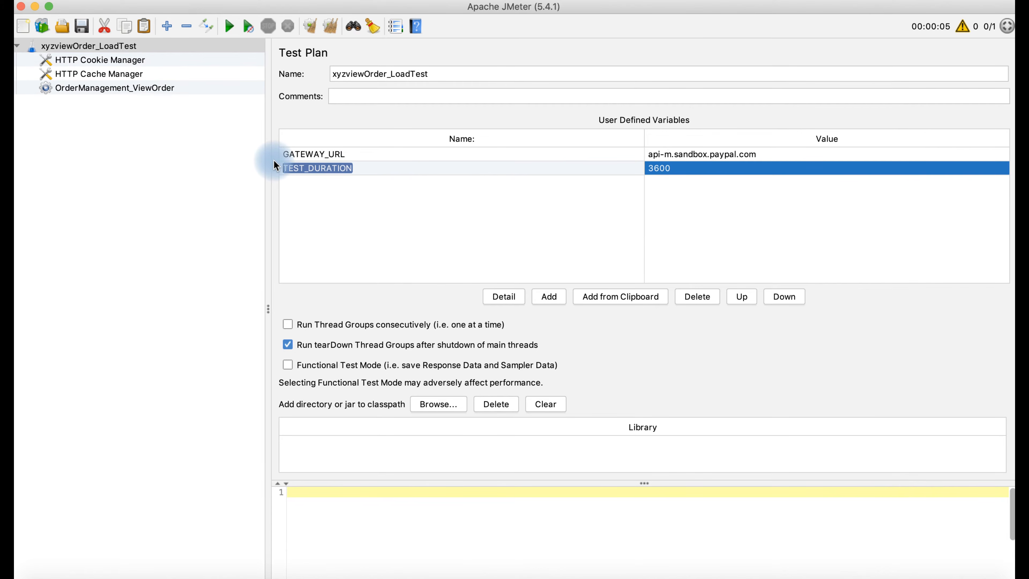
{"action": "left_click", "coordinate": [159, 89]}
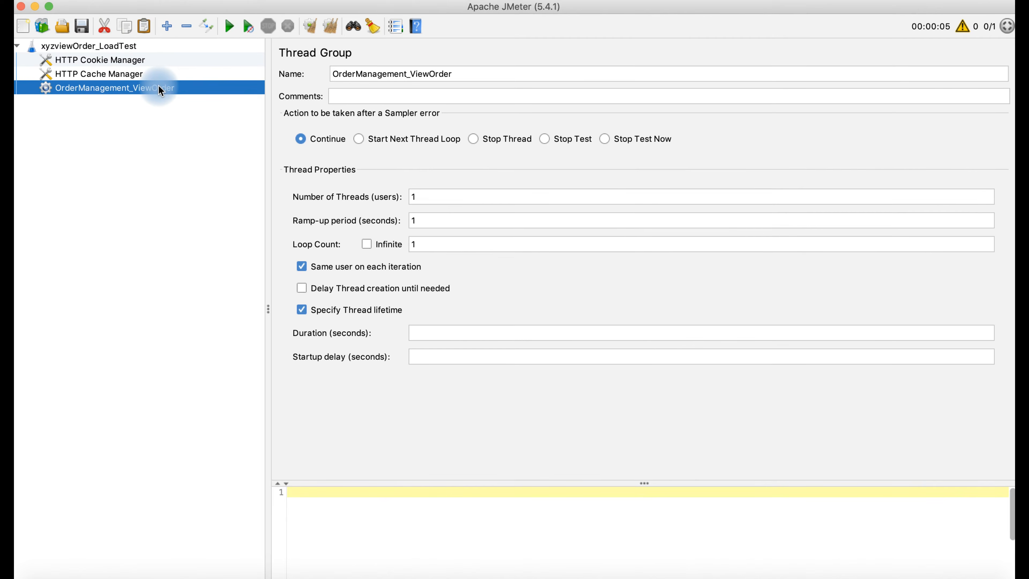
{"action": "left_click", "coordinate": [445, 333]}
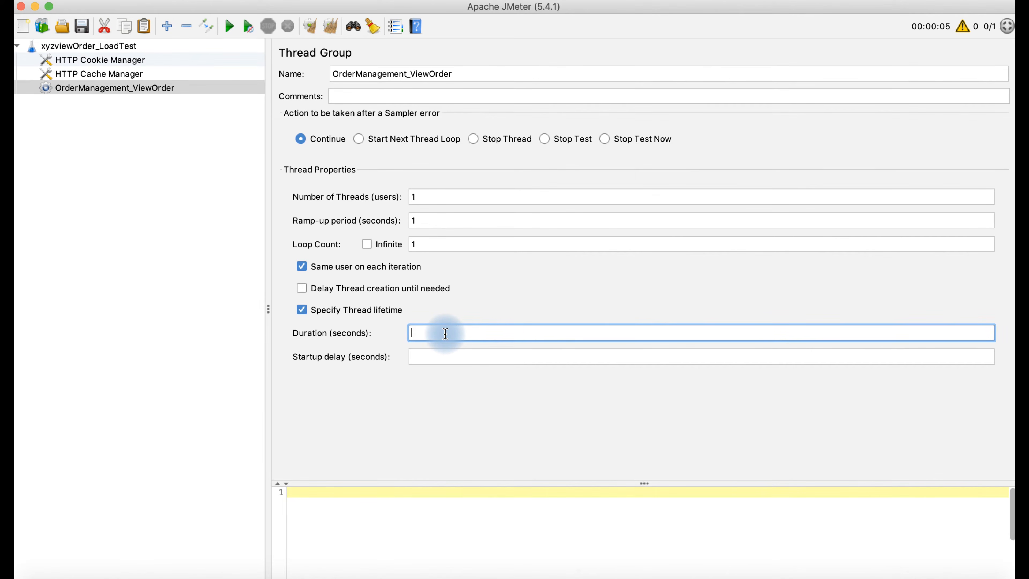
{"action": "type", "text": "${"}
{"action": "type", "text": "TEST_DURATION"}
{"action": "type", "text": "}"}
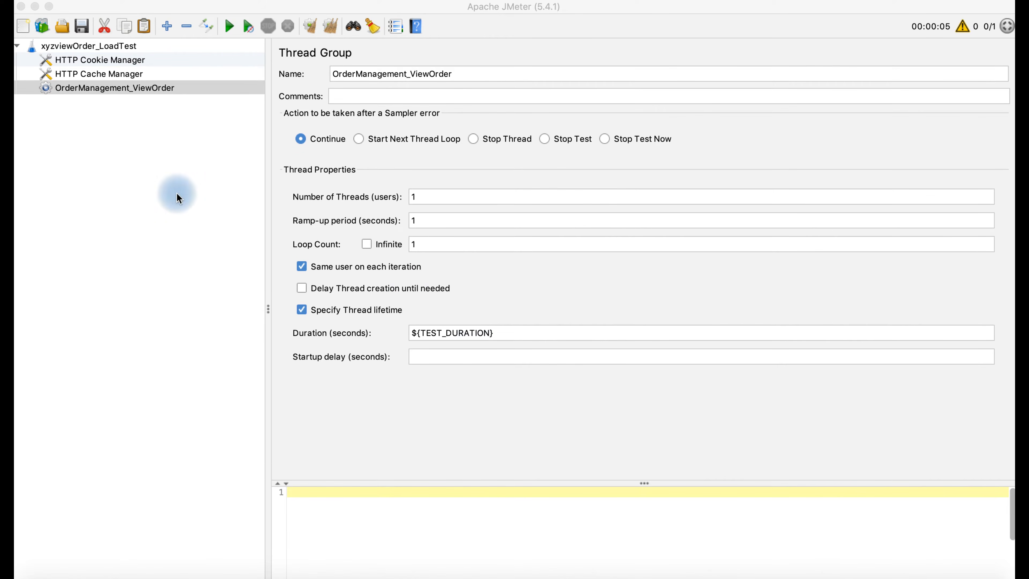
- Add a Once Only Controller to OrderManagement_ViewOrder from the Logic Controller menu
{"action": "right_click", "coordinate": [133, 90]}
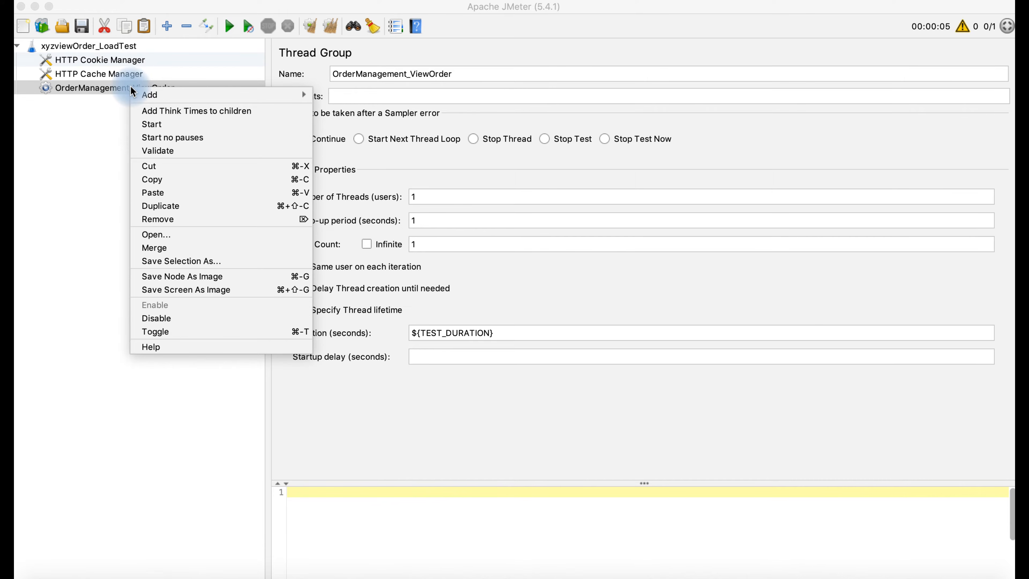
{"action": "mouse_move", "coordinate": [183, 100]}
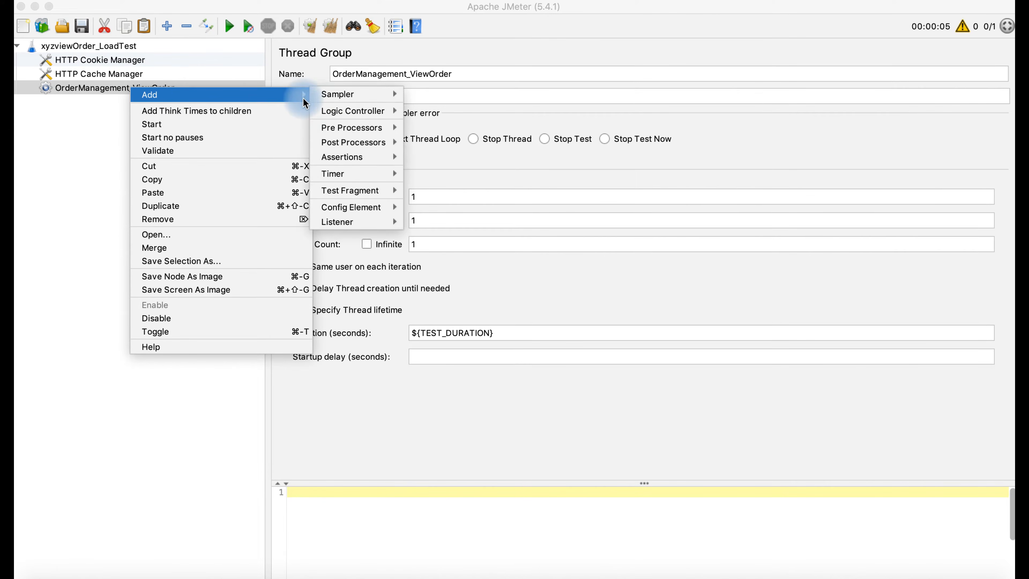
{"action": "mouse_move", "coordinate": [347, 117]}
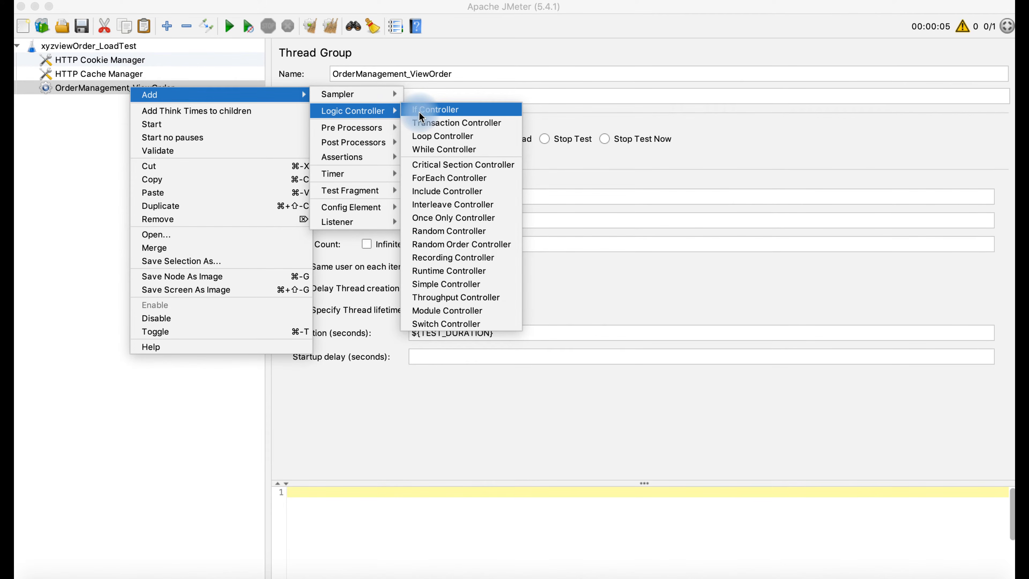
{"action": "left_click", "coordinate": [436, 219]}
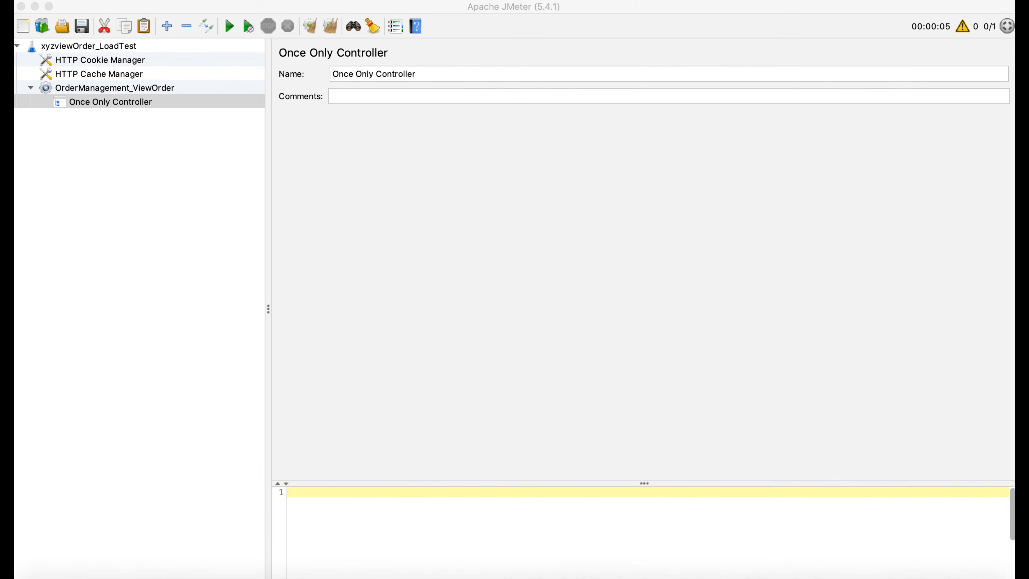
- Replace the Once Only Controller's default name with GET_AUTH_TOKEN
{"action": "double_click", "coordinate": [421, 74]}
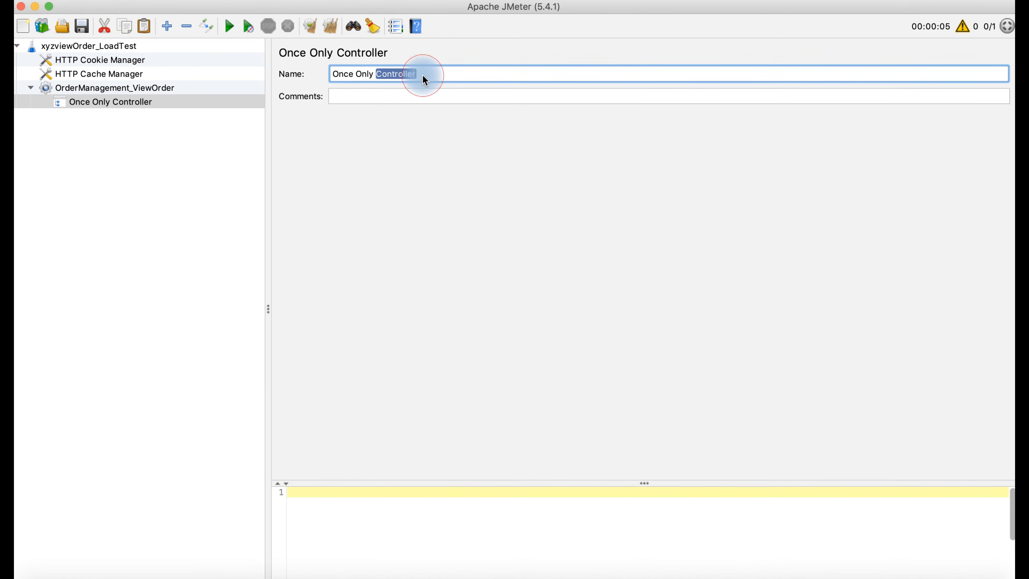
{"action": "left_click", "coordinate": [422, 74]}
{"action": "left_click_drag", "start_coordinate": [416, 74], "coordinate": [328, 75]}
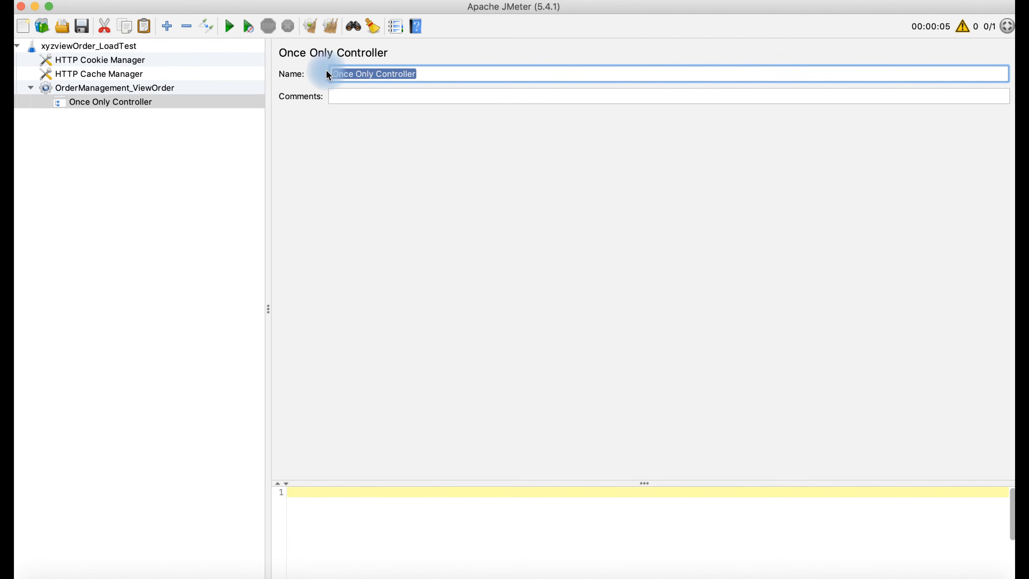
{"action": "key", "text": "BackSpace"}
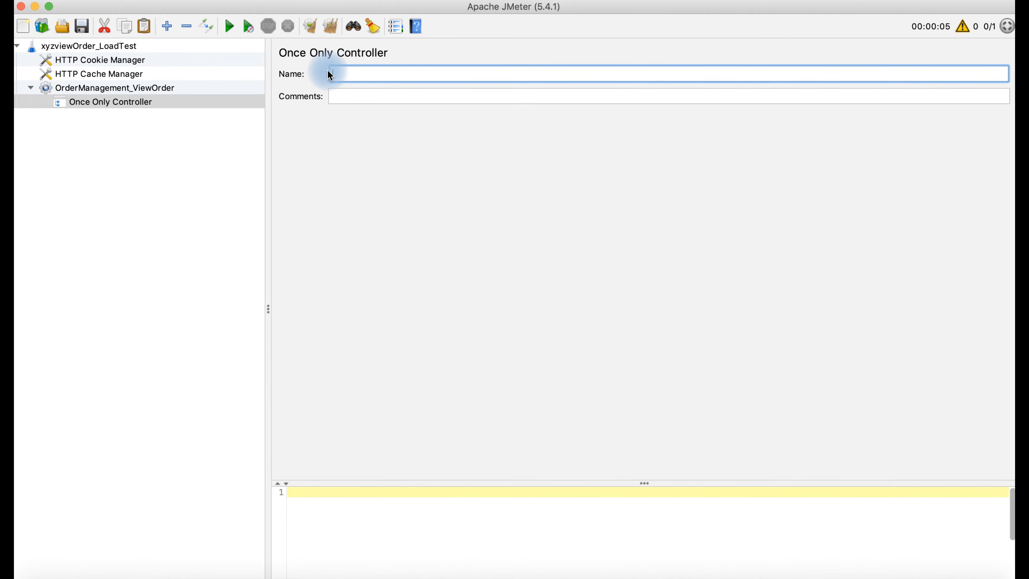
{"action": "type", "text": "GET_AUTH"}
{"action": "type", "text": "_TOKEN"}
{"action": "left_click", "coordinate": [428, 188]}
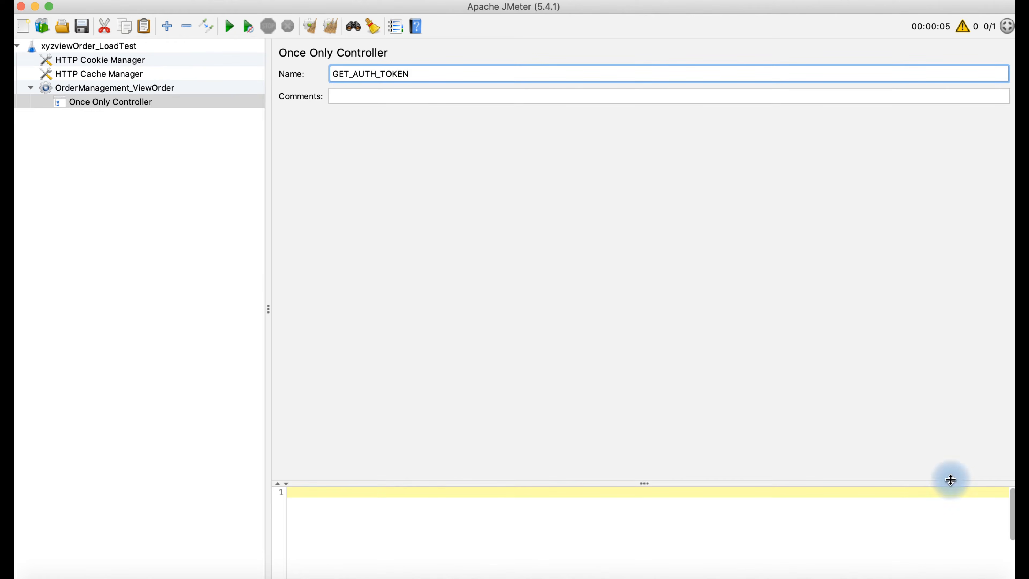
{"action": "left_click", "coordinate": [940, 571]}
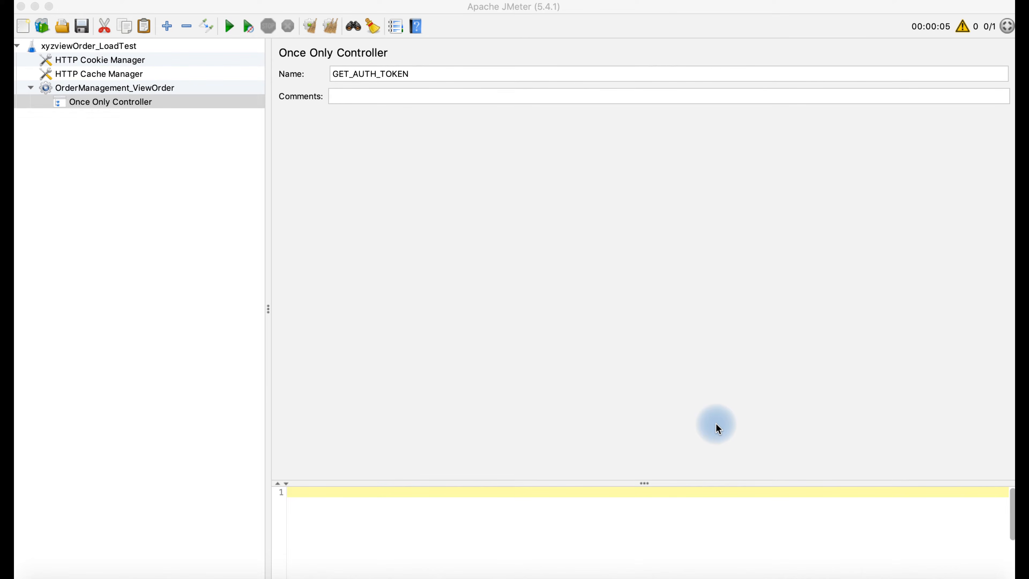
{"action": "left_click", "coordinate": [126, 101]}
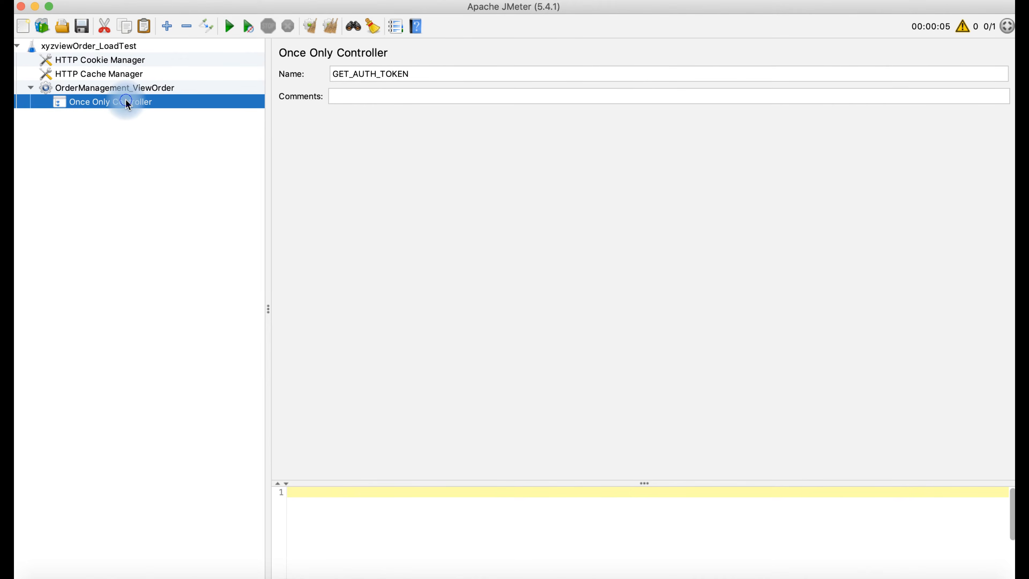
- Add an HTTP Request sampler under GET_AUTH_TOKEN from the Sampler menu
{"action": "right_click", "coordinate": [126, 101]}
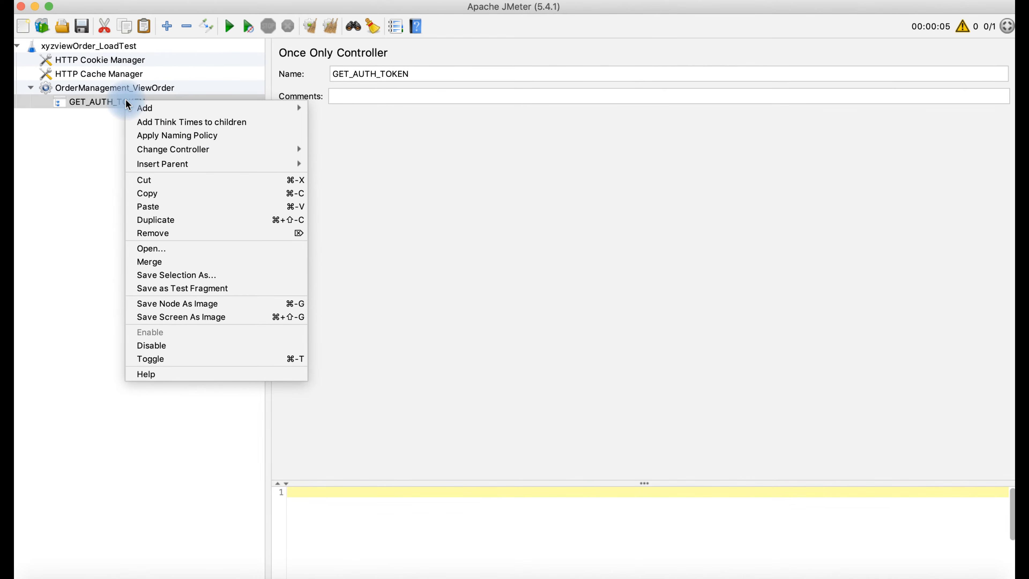
{"action": "mouse_move", "coordinate": [182, 110]}
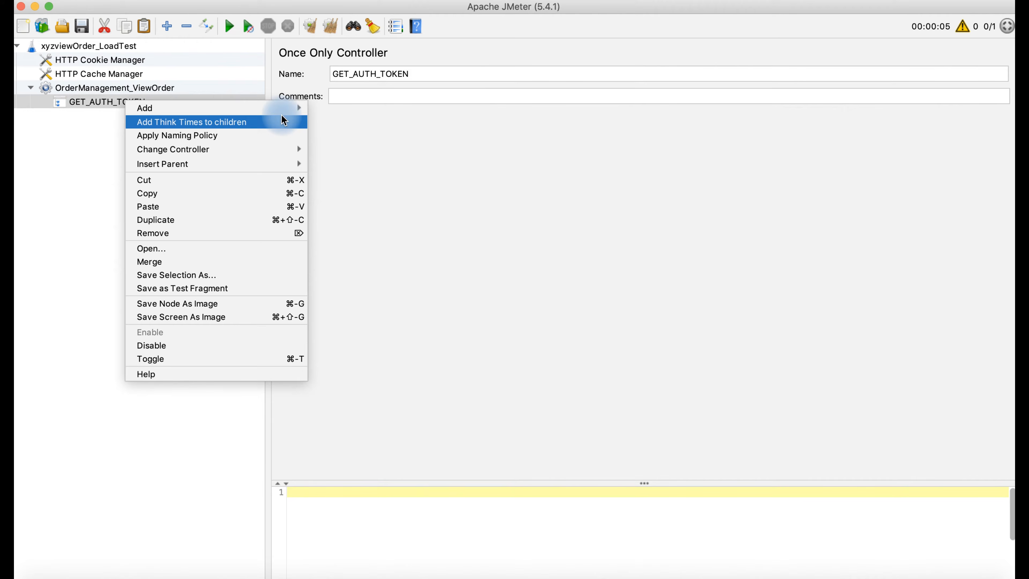
{"action": "mouse_move", "coordinate": [292, 108]}
{"action": "mouse_move", "coordinate": [371, 109]}
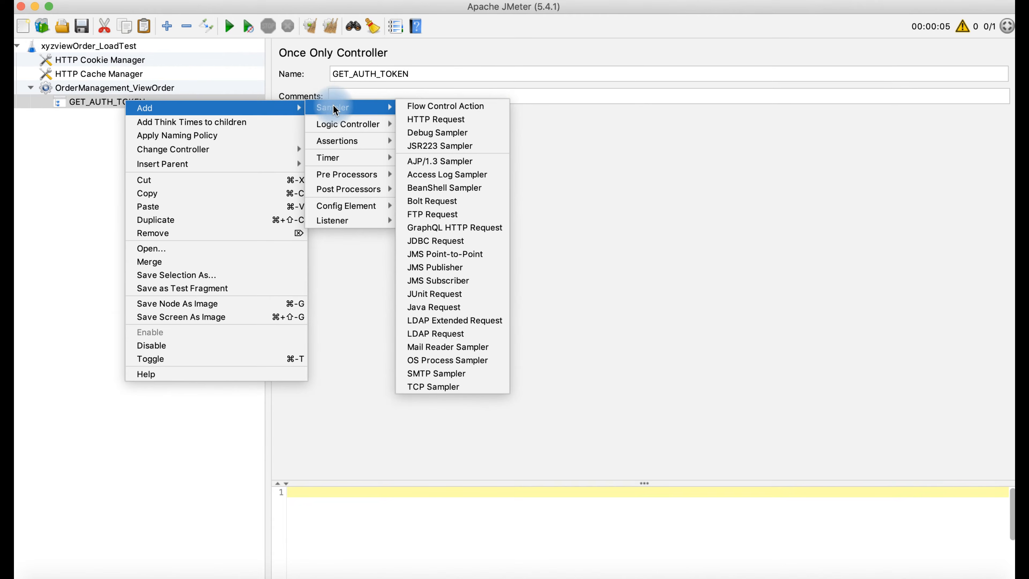
{"action": "left_click", "coordinate": [410, 120]}
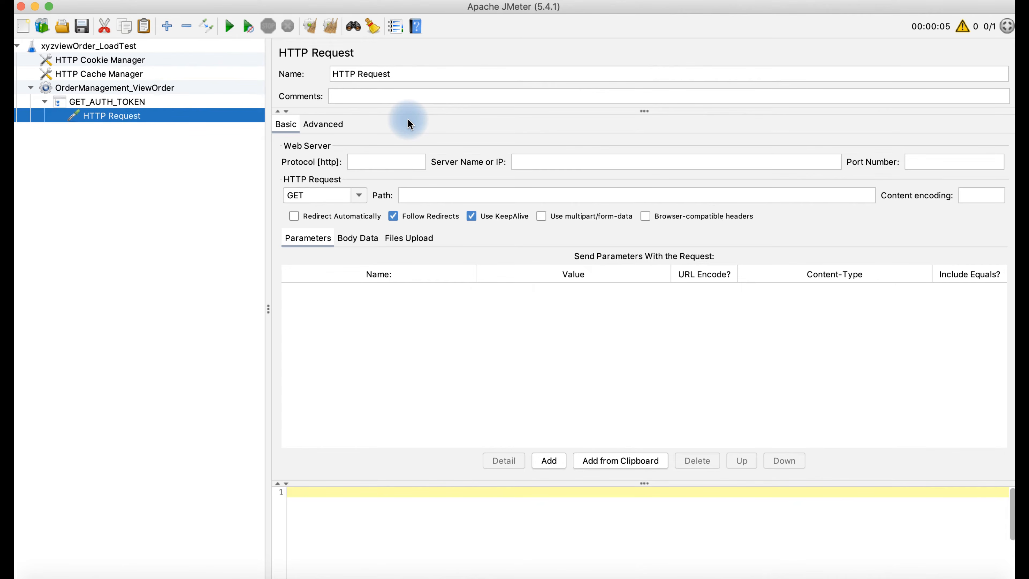
- Name the HTTP Request sampler AUTH_REQUEST, correcting the mistyped 'Auth' casing
{"action": "left_click", "coordinate": [400, 75]}
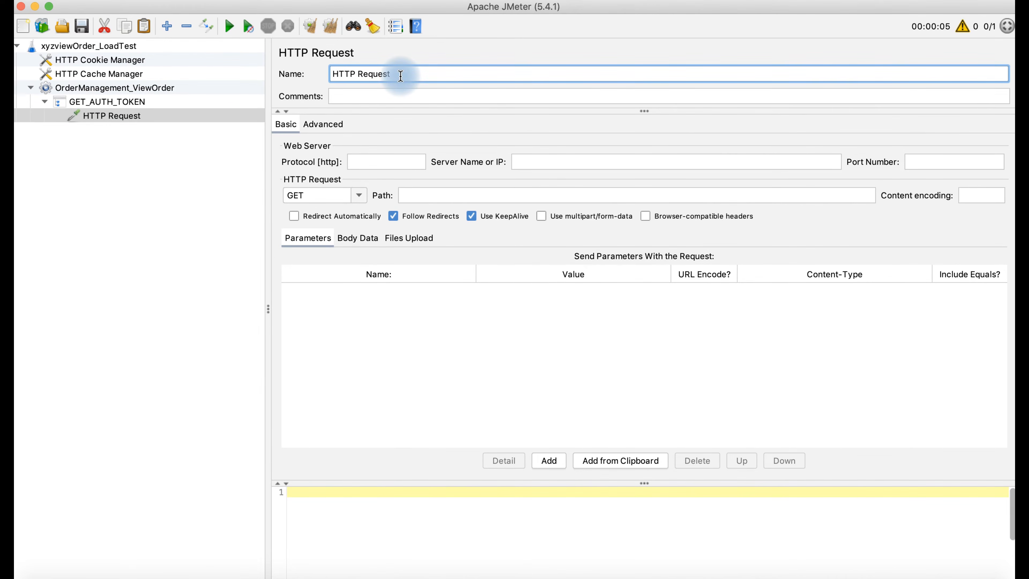
{"action": "key", "text": "BackSpace"}
{"action": "key", "text": "BackSpace"}
{"action": "key", "text": "BackSpace"}
{"action": "key", "text": "BackSpace"}
{"action": "key", "text": "BackSpace"}
{"action": "key", "text": "BackSpace"}
{"action": "key", "text": "BackSpace"}
{"action": "key", "text": "BackSpace"}
{"action": "key", "text": "BackSpace"}
{"action": "key", "text": "BackSpace"}
{"action": "key", "text": "BackSpace"}
{"action": "key", "text": "BackSpace"}
{"action": "type", "text": "Auth"}
{"action": "key", "text": "BackSpace"}
{"action": "key", "text": "BackSpace"}
{"action": "type", "text": "UTH_REQUEST"}
{"action": "left_click", "coordinate": [390, 163]}
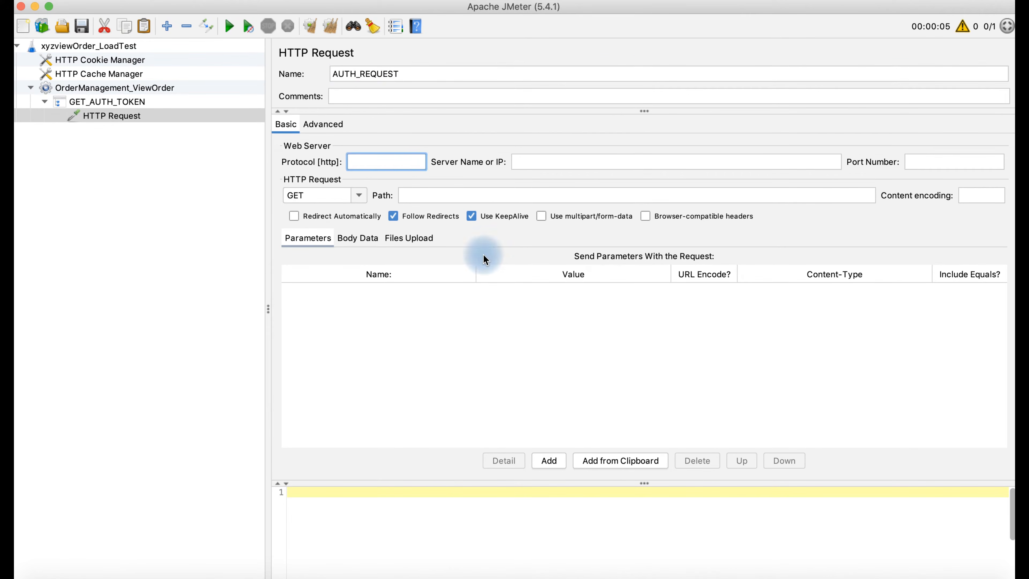
- Check the Demo_authtoken request's URL host and headers in Postman, then return to JMeter's Server Name field
{"action": "left_click", "coordinate": [618, 575]}
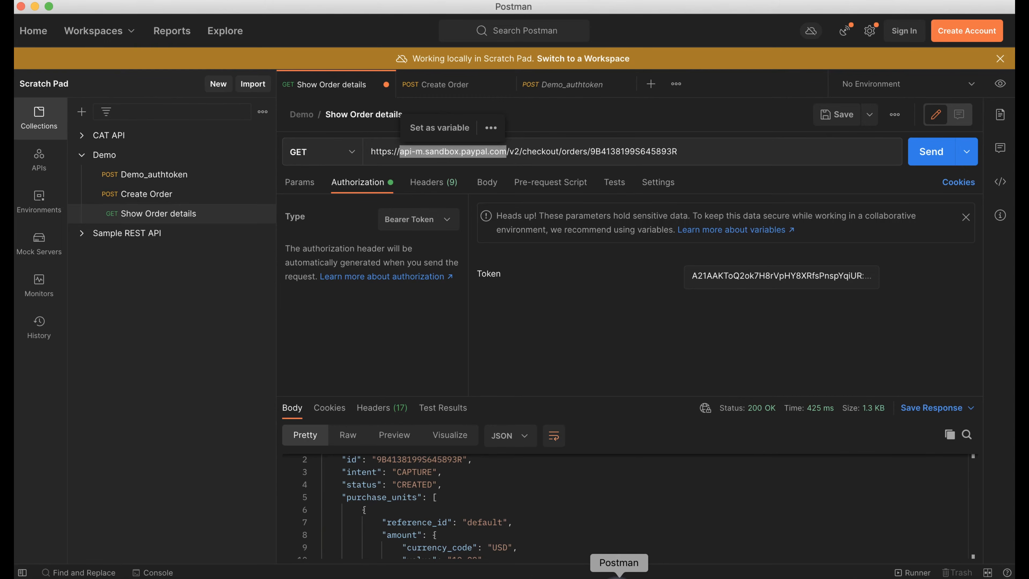
{"action": "left_click", "coordinate": [541, 85]}
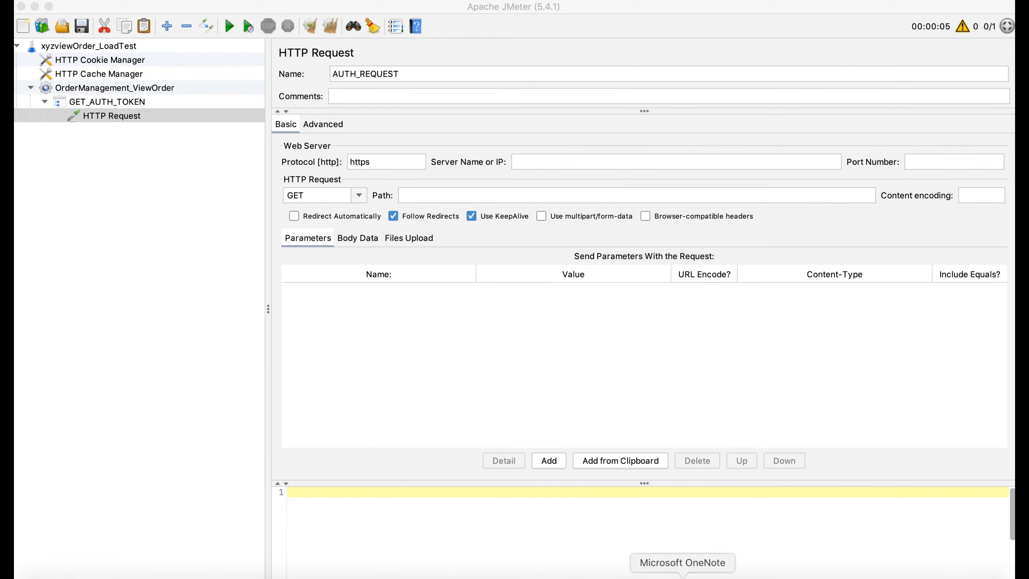
{"action": "left_click", "coordinate": [618, 576]}
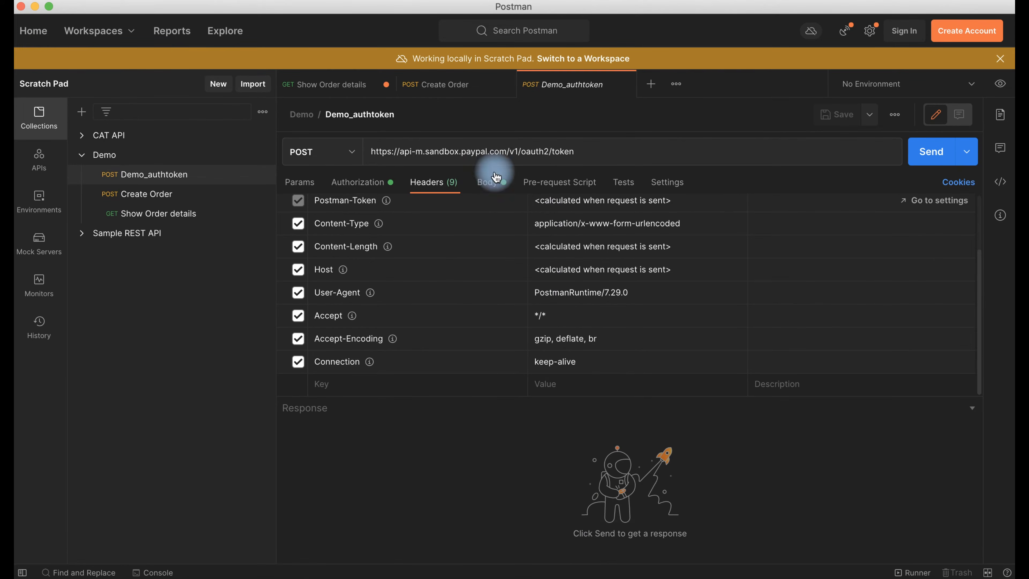
{"action": "left_click_drag", "start_coordinate": [507, 151], "coordinate": [400, 151]}
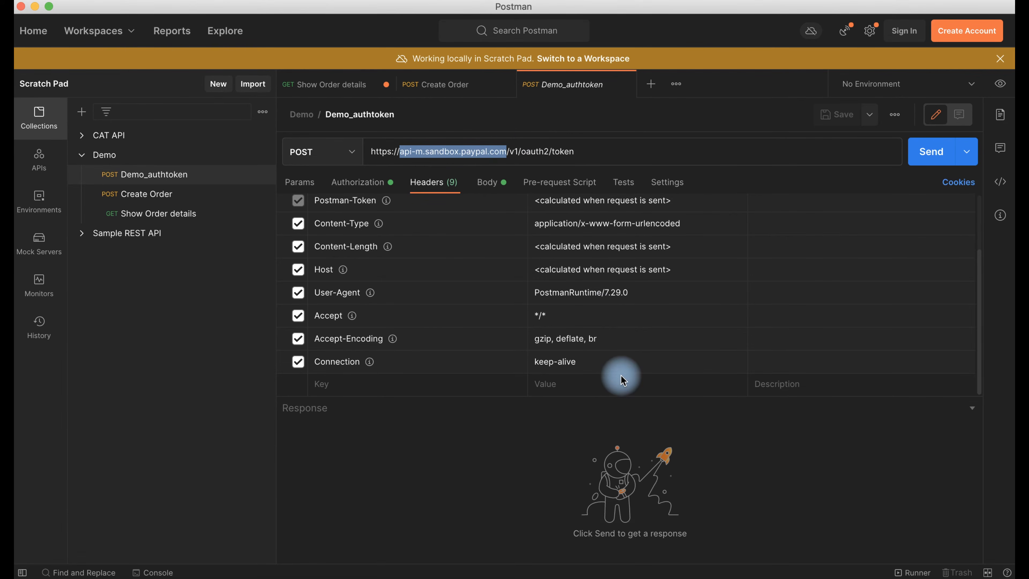
{"action": "left_click_drag", "start_coordinate": [617, 395], "coordinate": [599, 276]}
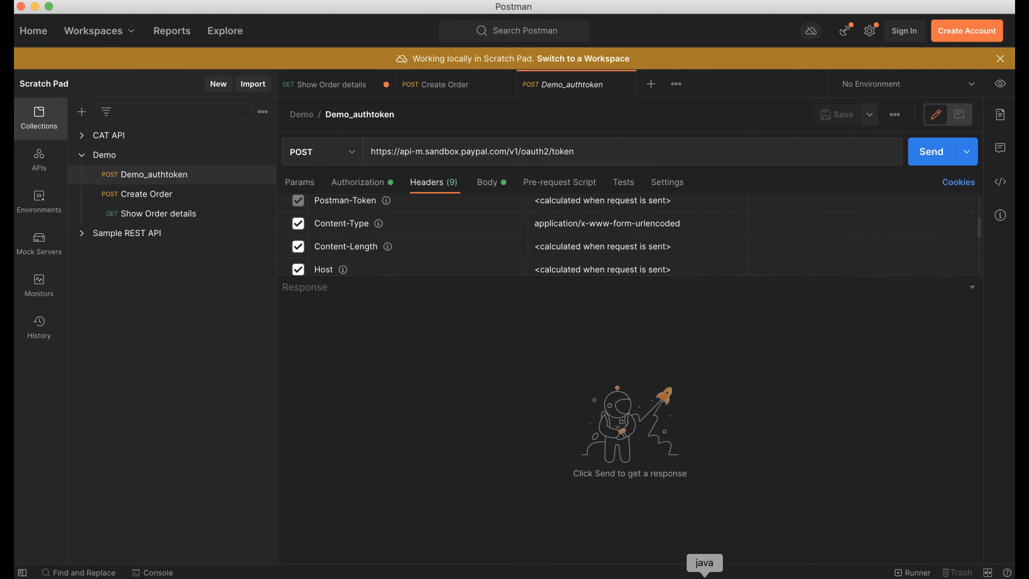
{"action": "left_click", "coordinate": [704, 575]}
{"action": "left_click", "coordinate": [557, 162]}
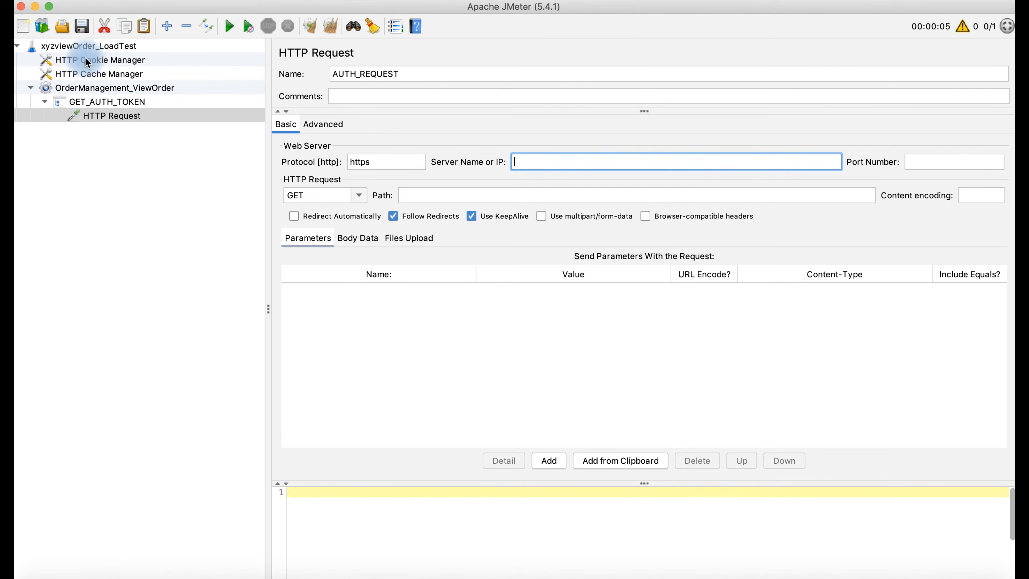
- Check the GATEWAY_URL test plan variable and begin typing ${ in AUTH_REQUEST's Server Name field
{"action": "left_click", "coordinate": [92, 49]}
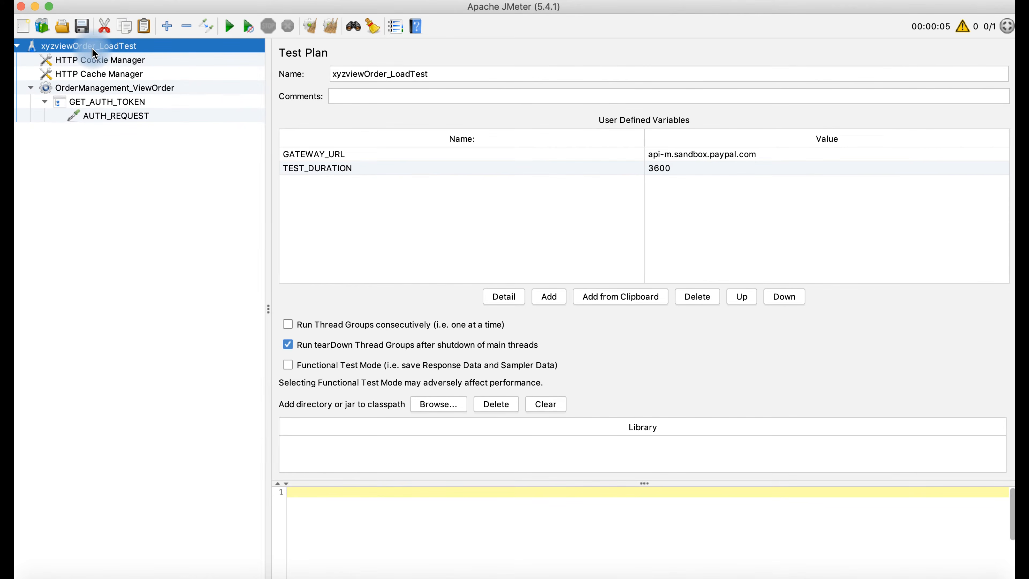
{"action": "left_click", "coordinate": [326, 156]}
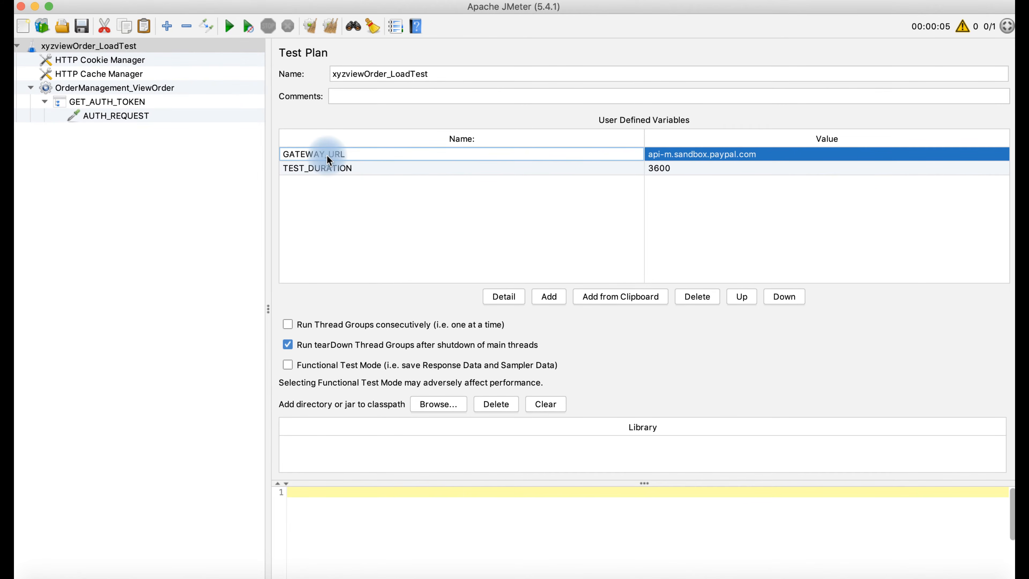
{"action": "left_click", "coordinate": [96, 117]}
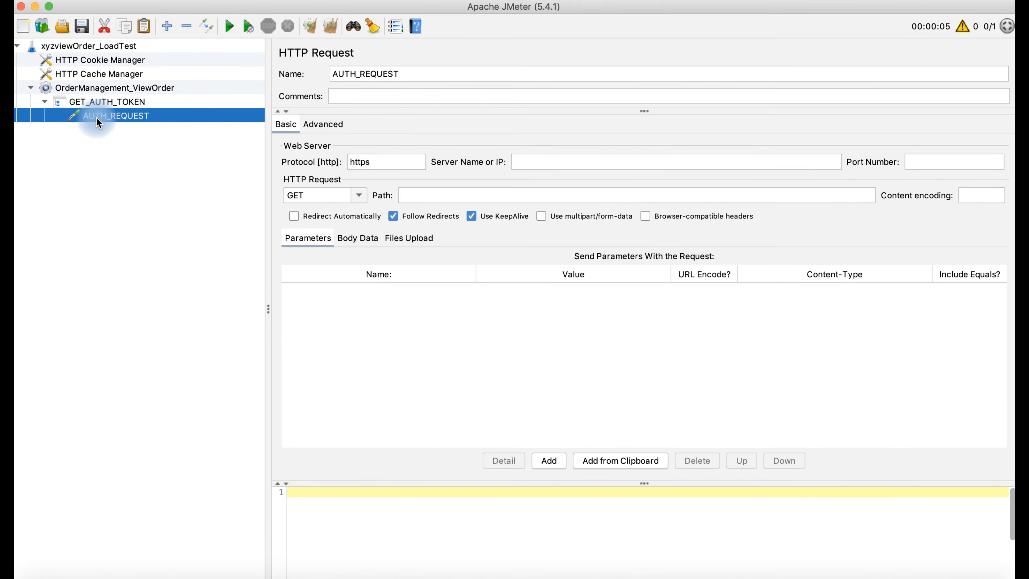
{"action": "left_click", "coordinate": [560, 161]}
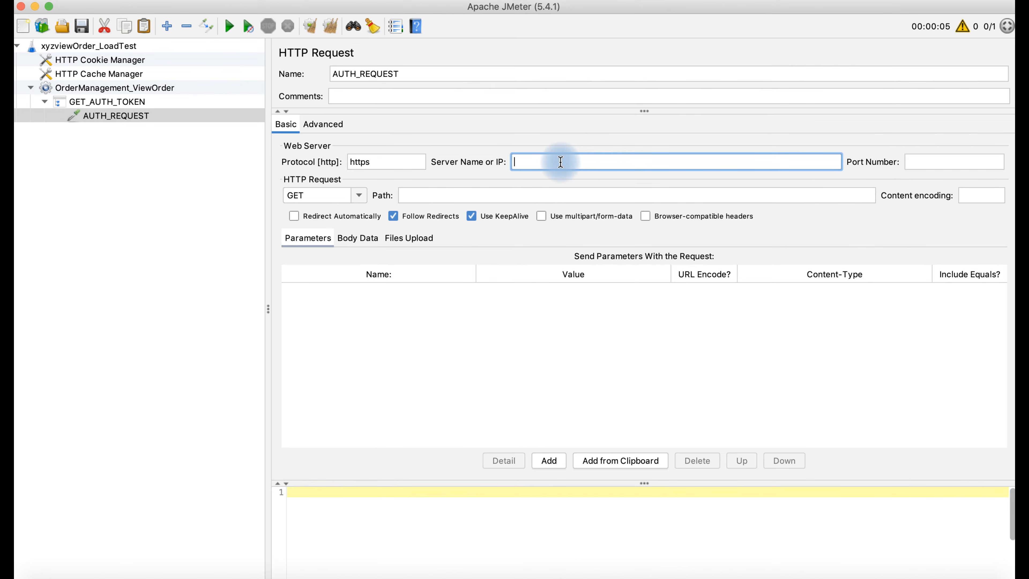
{"action": "type", "text": "${"}
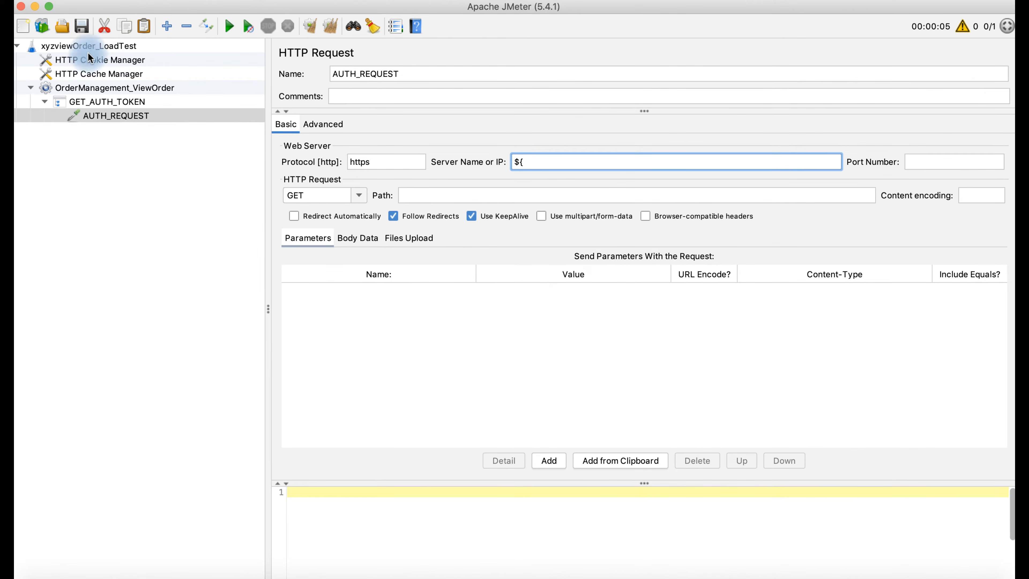
- Copy the GATEWAY_URL name from the Test Plan and set the server name to ${GATEWAY_URL}
{"action": "left_click", "coordinate": [99, 46]}
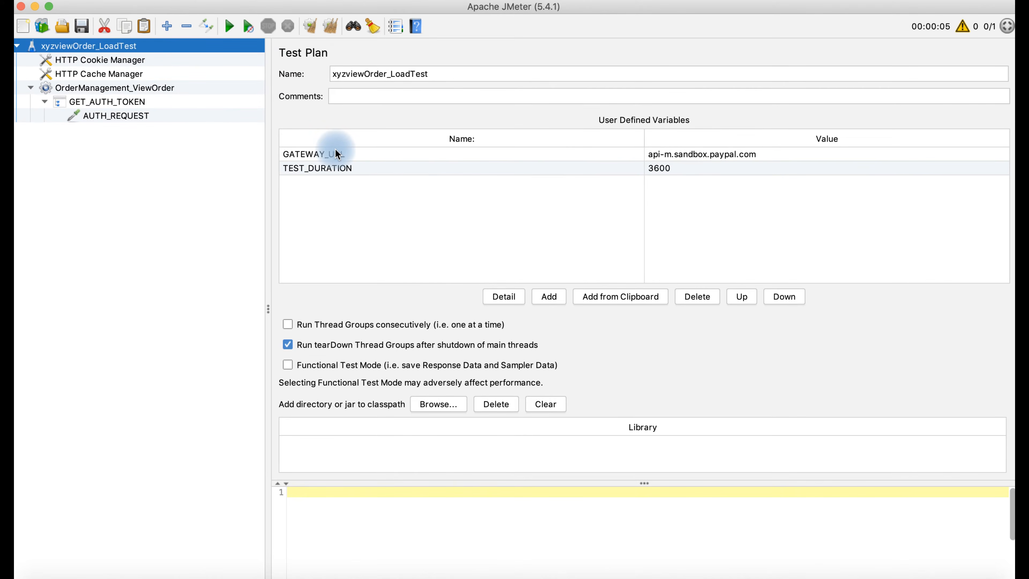
{"action": "left_click", "coordinate": [352, 155]}
{"action": "left_click", "coordinate": [220, 154]}
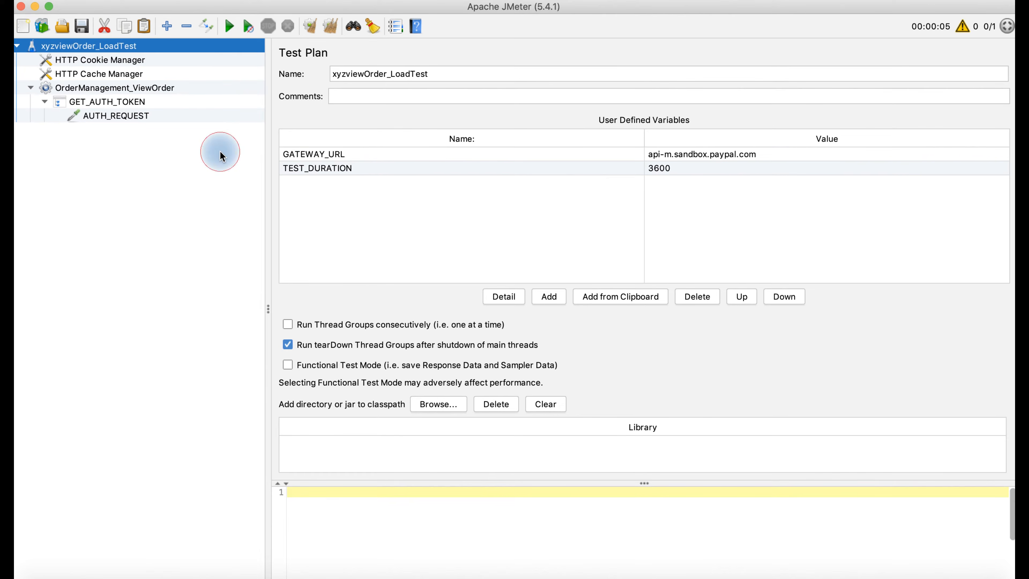
{"action": "double_click", "coordinate": [349, 153]}
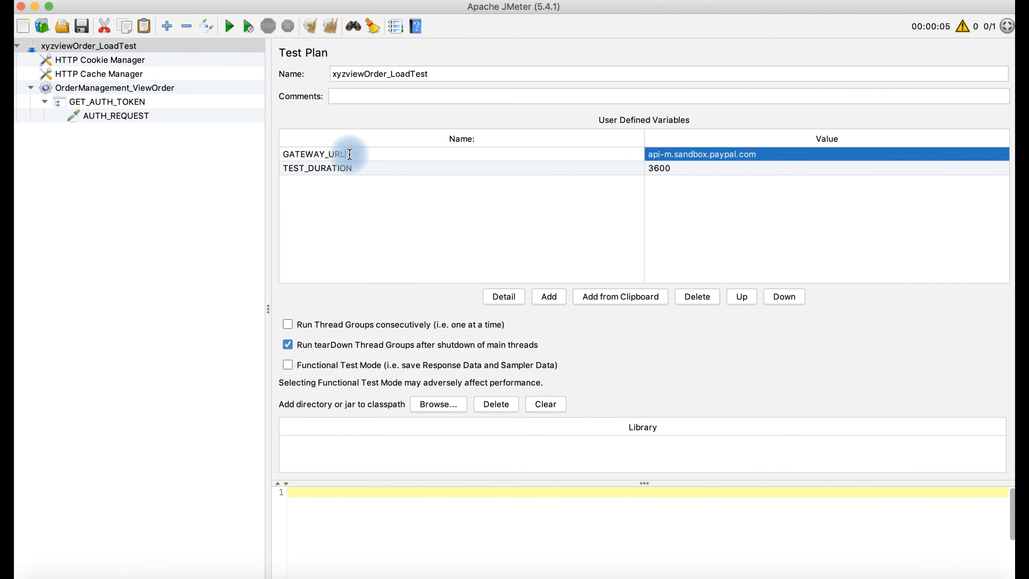
{"action": "left_click_drag", "start_coordinate": [346, 154], "coordinate": [272, 150]}
{"action": "key", "text": "super+c"}
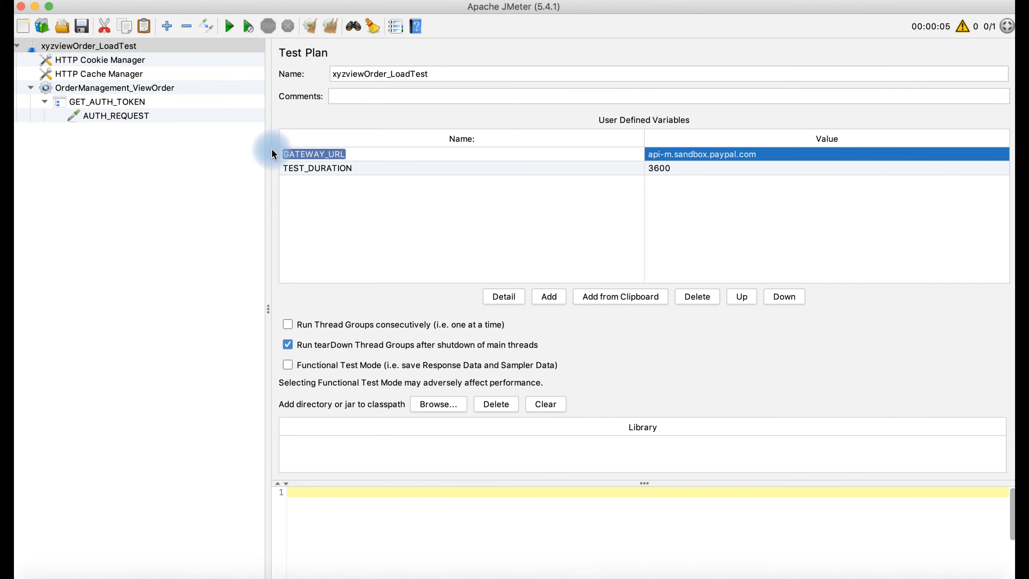
{"action": "left_click", "coordinate": [136, 116]}
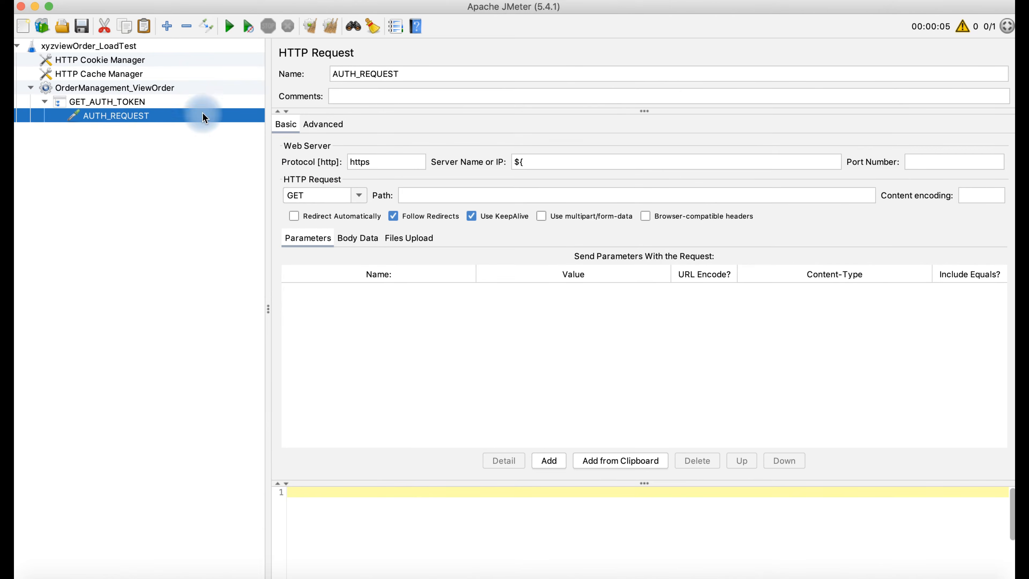
{"action": "left_click", "coordinate": [534, 164]}
{"action": "type", "text": "${"}
{"action": "key", "text": "super+v"}
{"action": "type", "text": "}"}
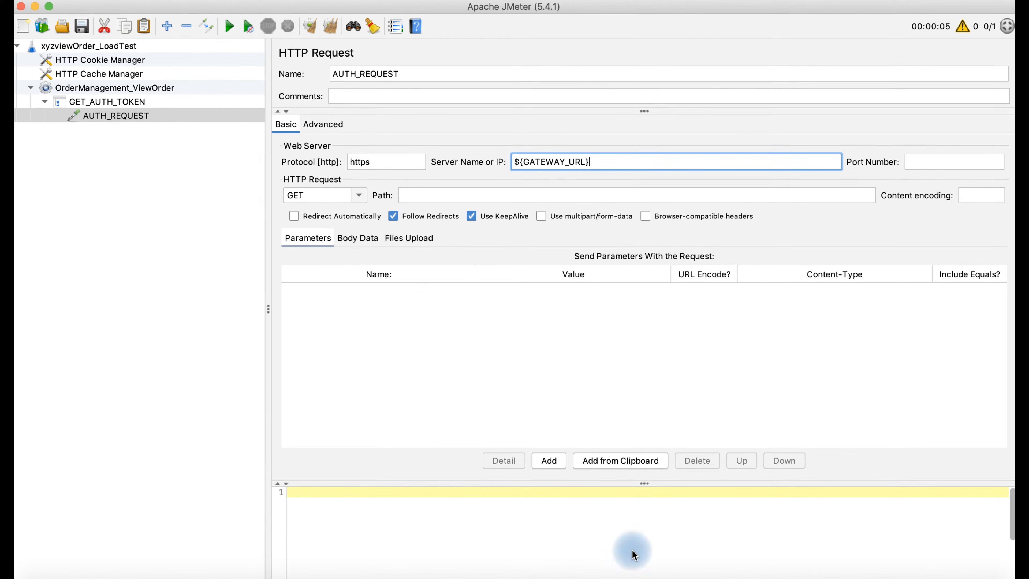
{"action": "left_click", "coordinate": [619, 573]}
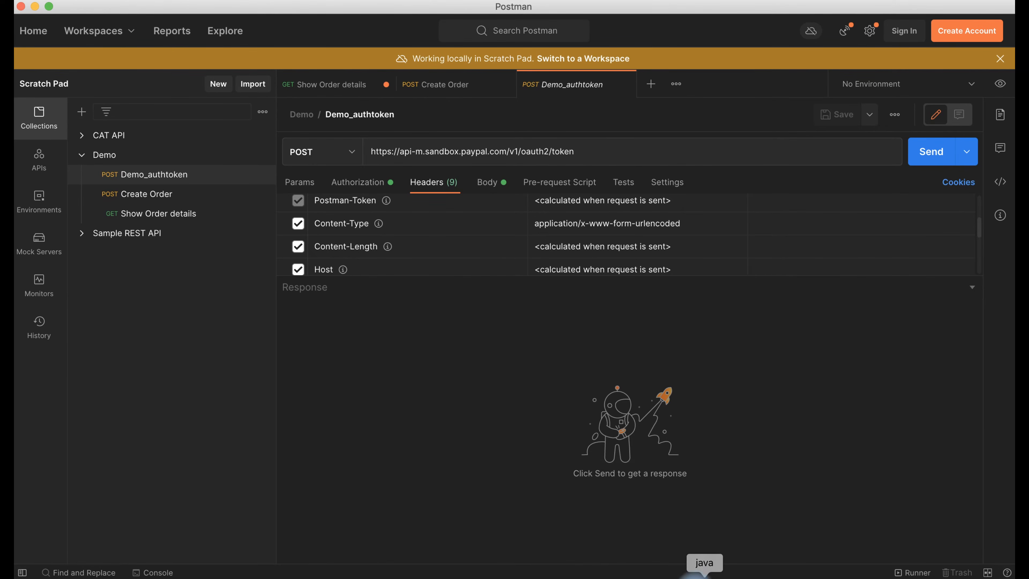
- Make AUTH_REQUEST a POST with path /v1/oauth2/token, copied from Postman's token URL
{"action": "left_click", "coordinate": [702, 572]}
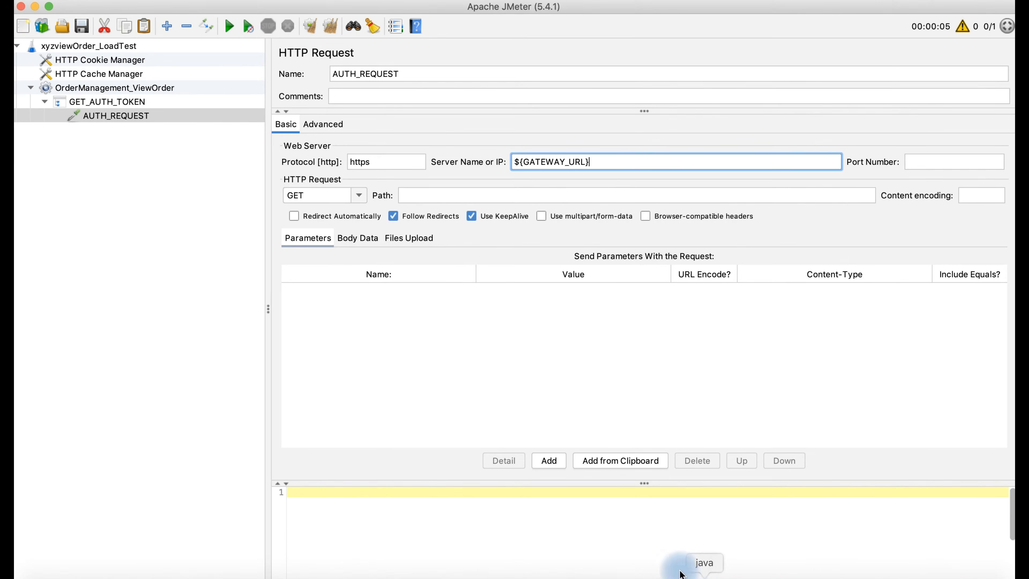
{"action": "left_click", "coordinate": [358, 196]}
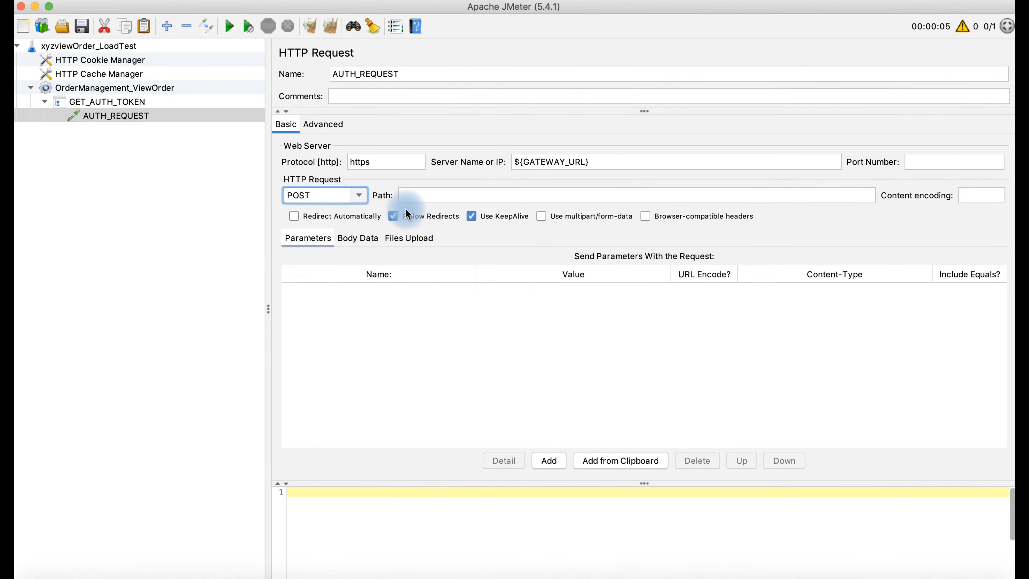
{"action": "left_click", "coordinate": [427, 196]}
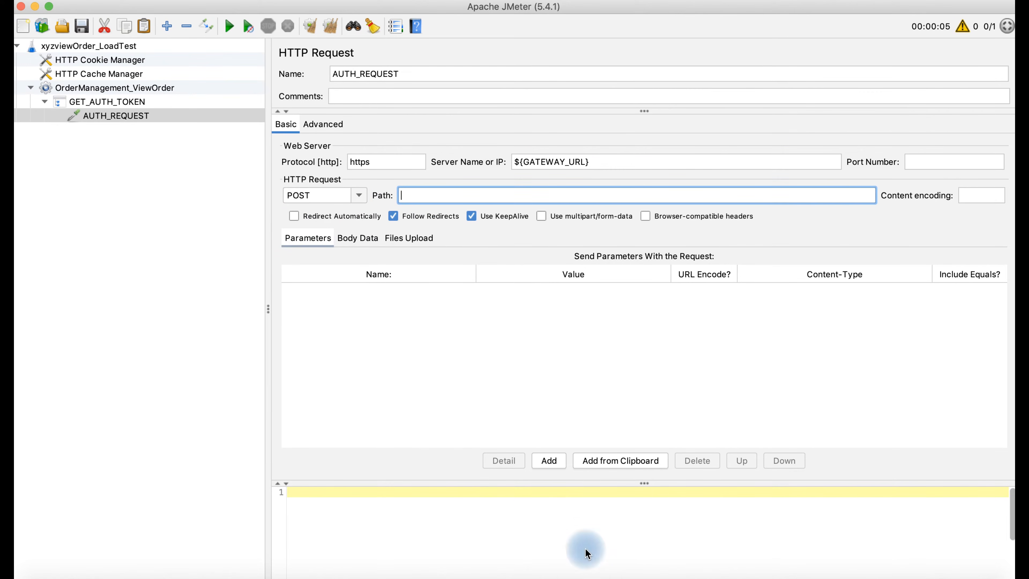
{"action": "left_click", "coordinate": [619, 575]}
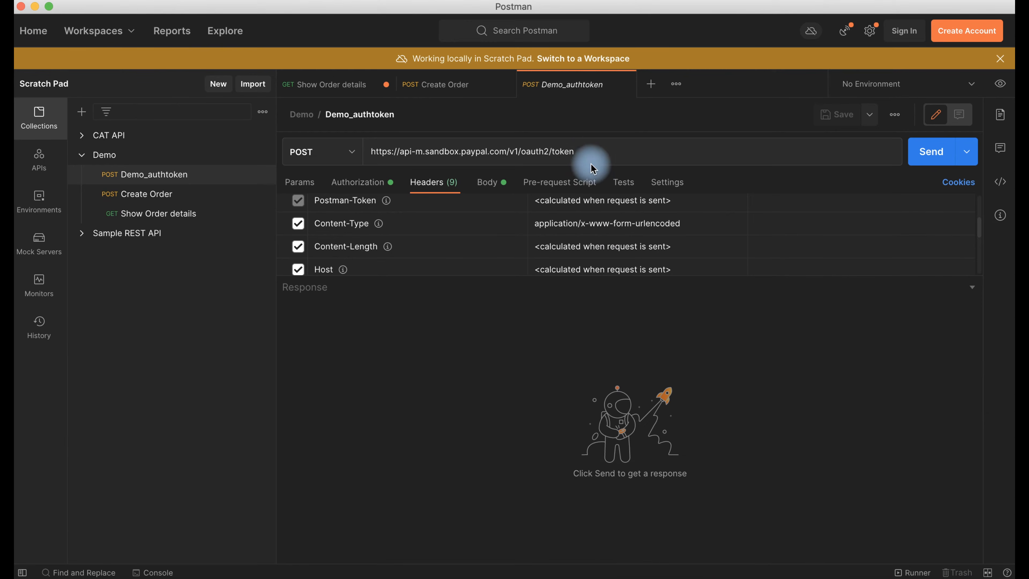
{"action": "left_click", "coordinate": [587, 150]}
{"action": "left_click_drag", "start_coordinate": [586, 150], "coordinate": [506, 148]}
{"action": "key", "text": "super+c"}
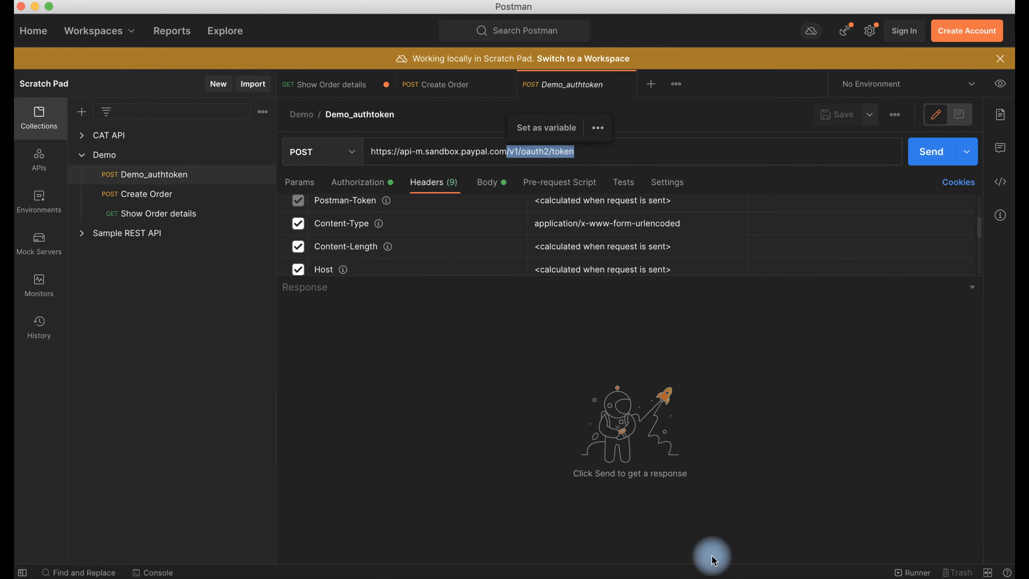
{"action": "left_click", "coordinate": [704, 574]}
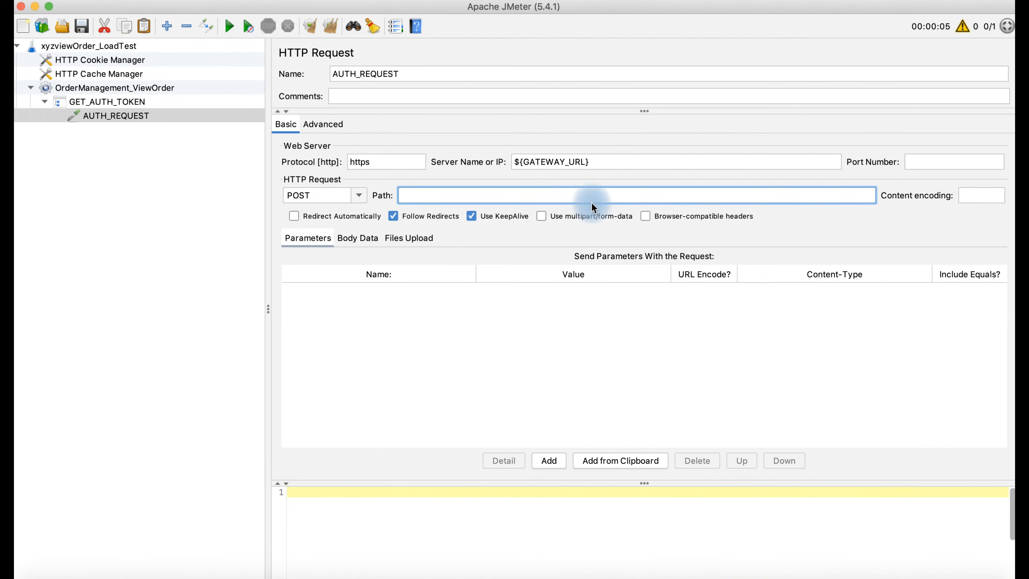
{"action": "left_click", "coordinate": [589, 194]}
{"action": "key", "text": "super+v"}
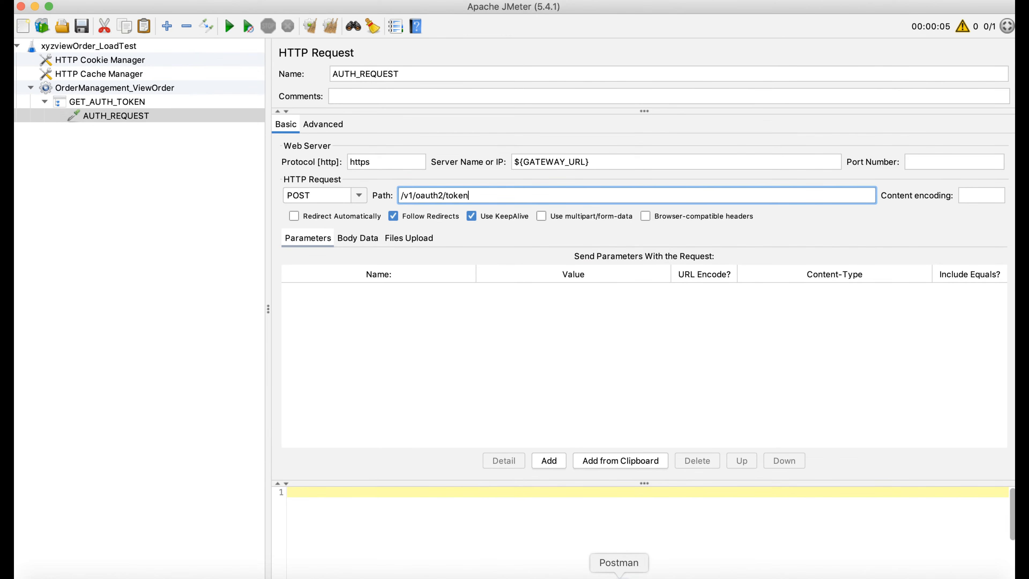
- View the token request's Body in Postman and copy the grant_type key
{"action": "left_click", "coordinate": [618, 576]}
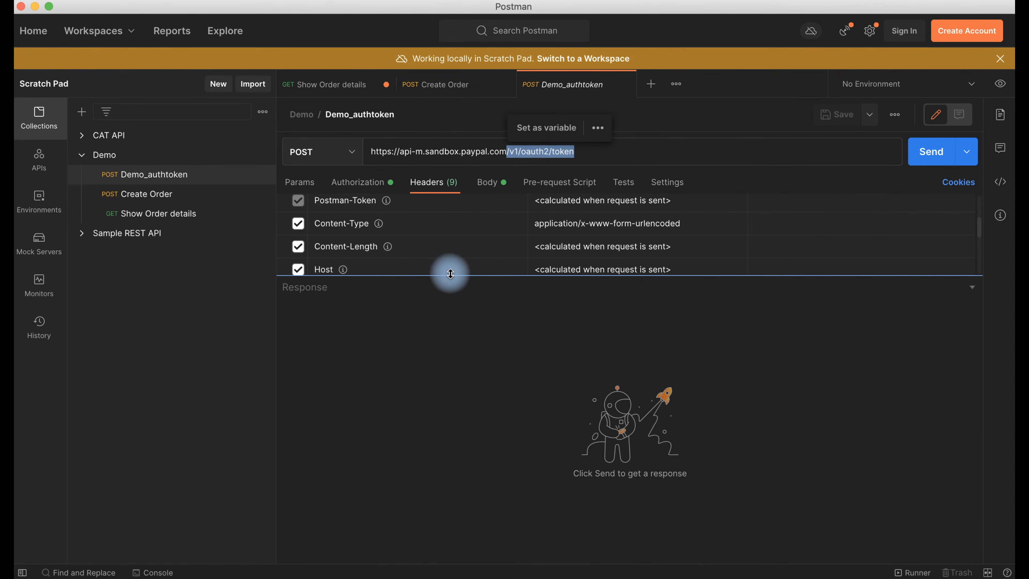
{"action": "left_click_drag", "start_coordinate": [450, 273], "coordinate": [462, 347]}
{"action": "scroll", "coordinate": [466, 299], "scroll_direction": "down", "scroll_amount": 3}
{"action": "scroll", "coordinate": [467, 299], "scroll_direction": "up", "scroll_amount": 5}
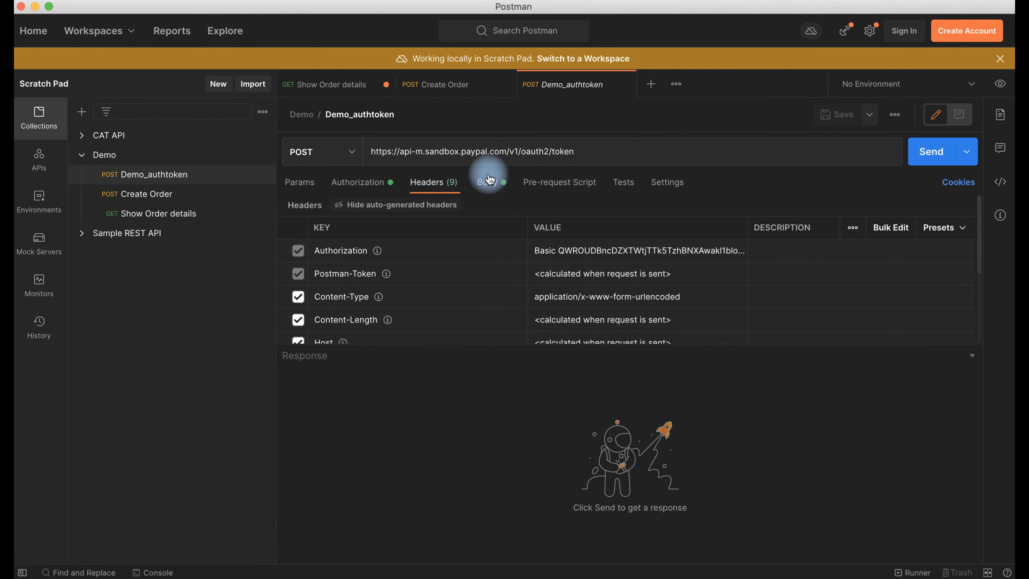
{"action": "left_click", "coordinate": [488, 183]}
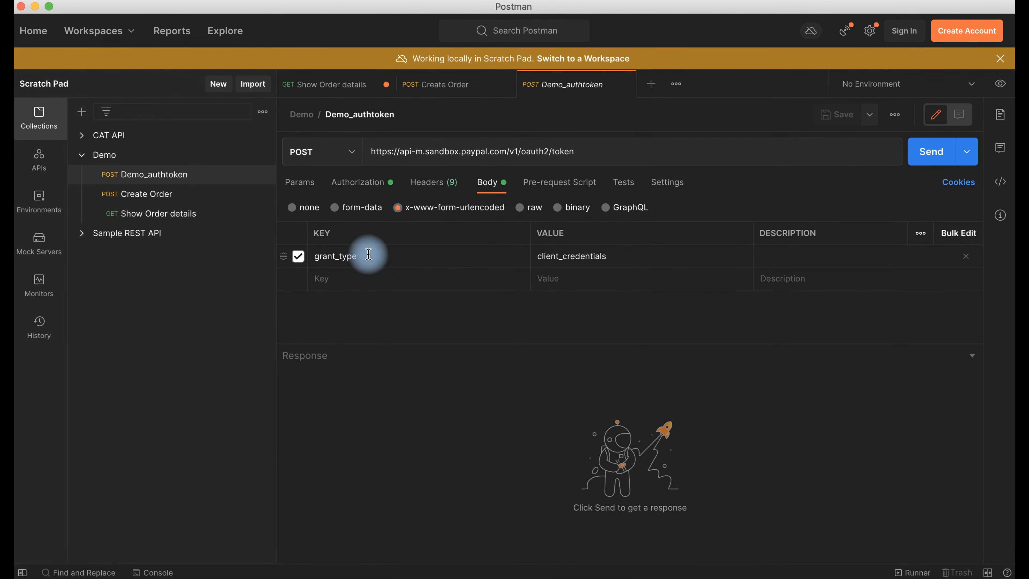
{"action": "left_click_drag", "start_coordinate": [368, 254], "coordinate": [310, 255]}
{"action": "key", "text": "super+c"}
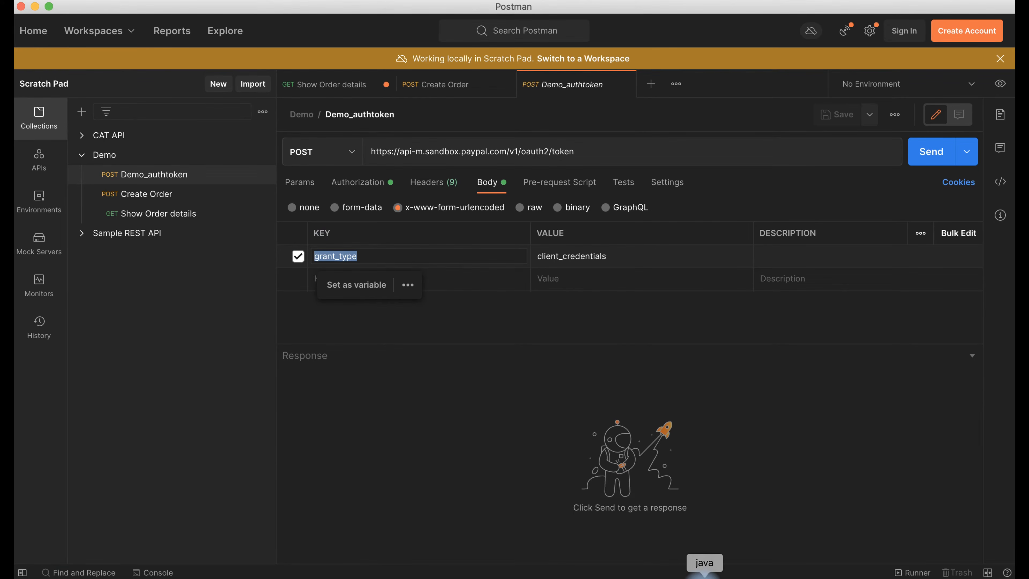
{"action": "left_click", "coordinate": [704, 573]}
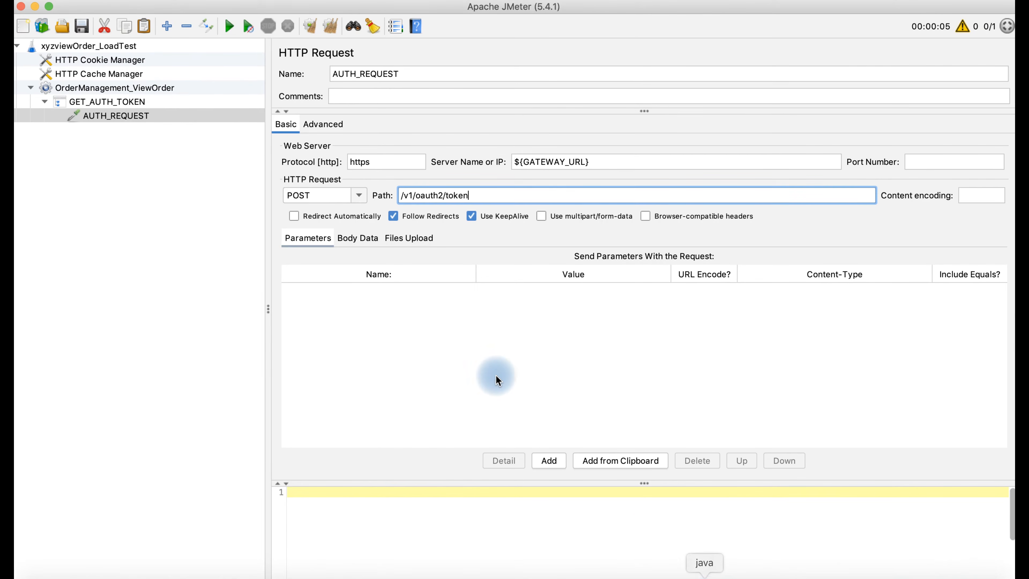
- Add a parameter row named grant_type to AUTH_REQUEST
{"action": "left_click", "coordinate": [547, 459]}
{"action": "double_click", "coordinate": [367, 289]}
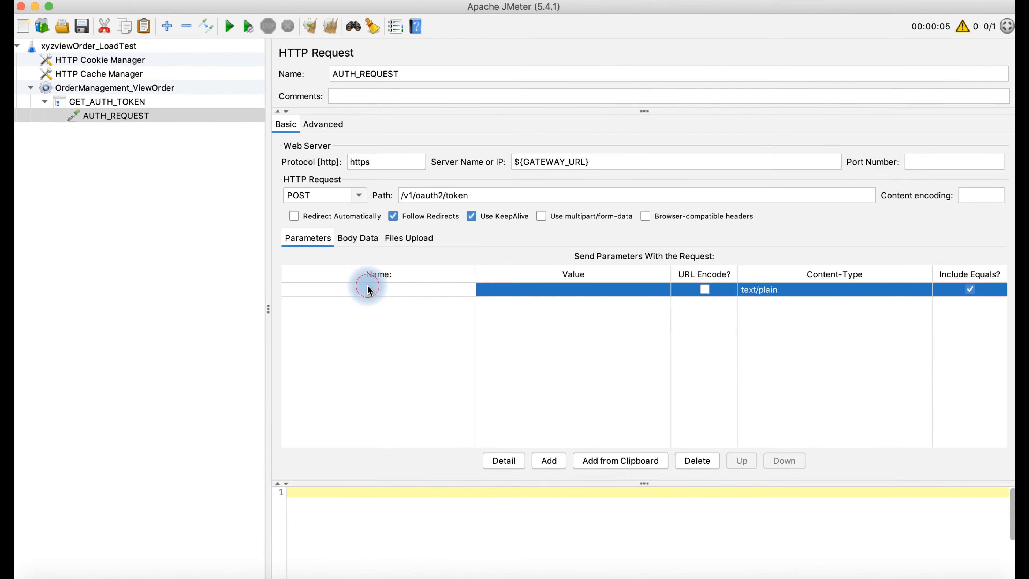
{"action": "key", "text": "super+v"}
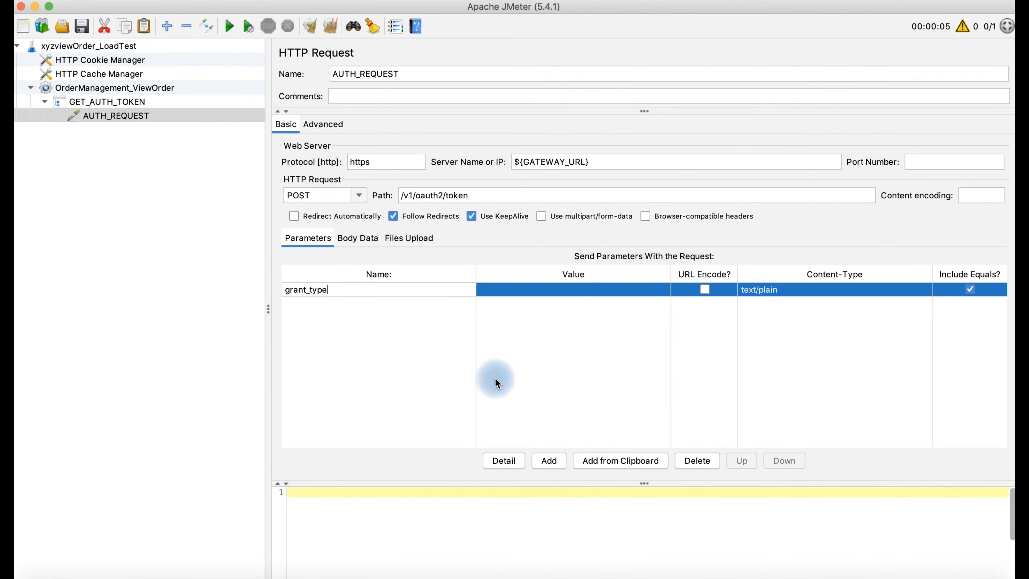
- Set the grant_type value to client_credentials, copied from Postman, and open the save dialog
{"action": "left_click", "coordinate": [619, 576]}
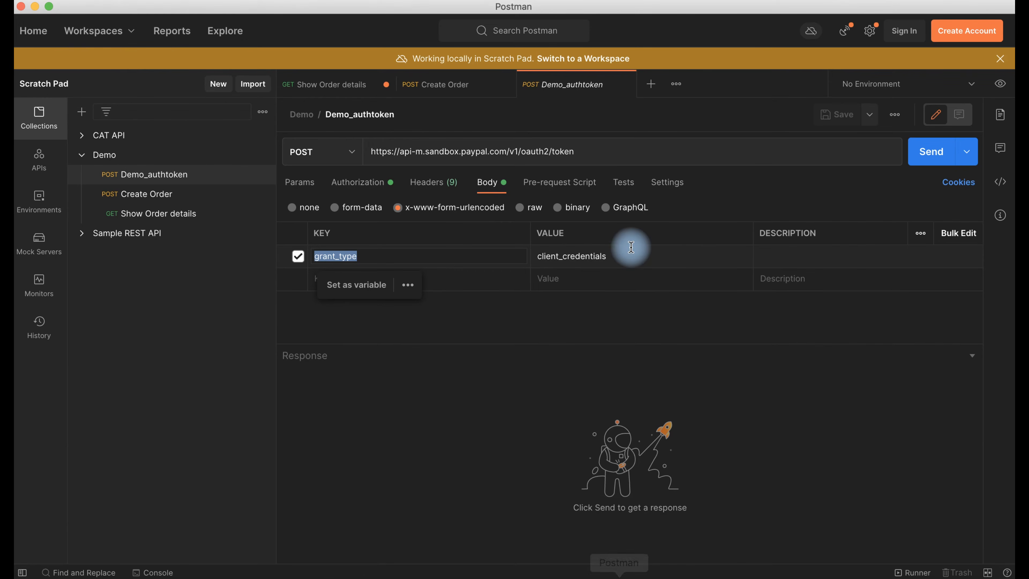
{"action": "left_click_drag", "start_coordinate": [622, 259], "coordinate": [512, 254]}
{"action": "key", "text": "super+c"}
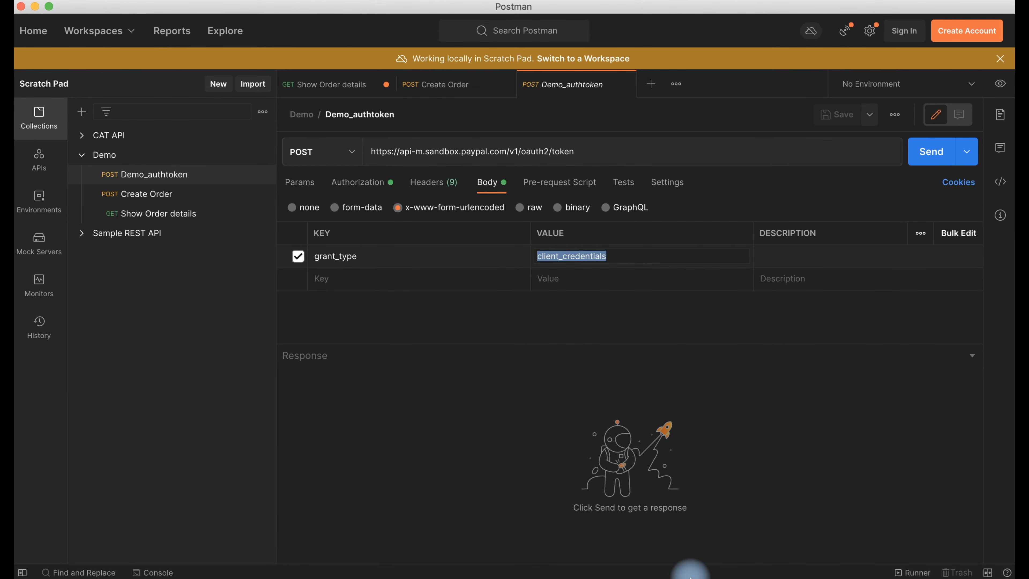
{"action": "left_click", "coordinate": [704, 576]}
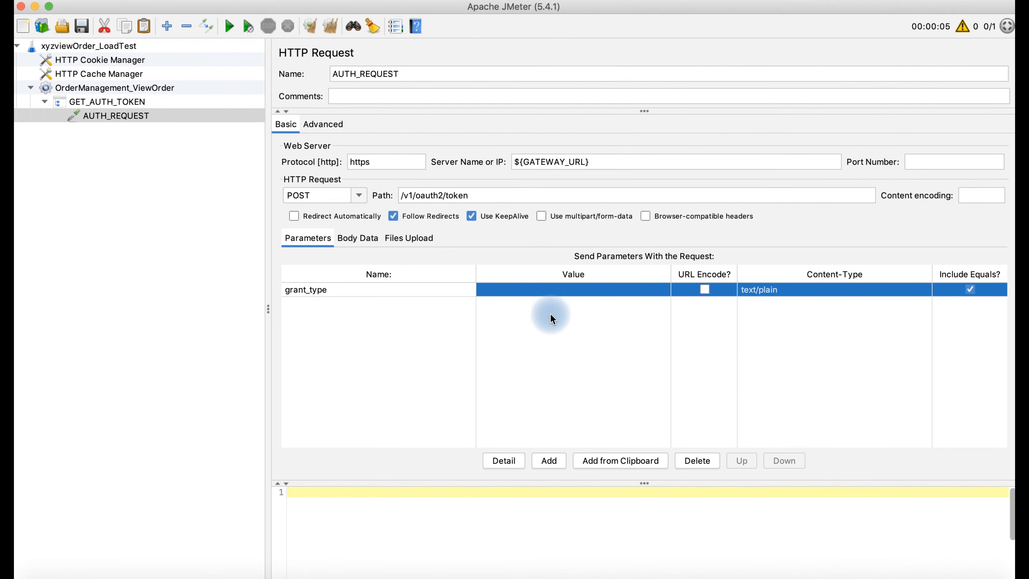
{"action": "double_click", "coordinate": [540, 291]}
{"action": "key", "text": "super+v"}
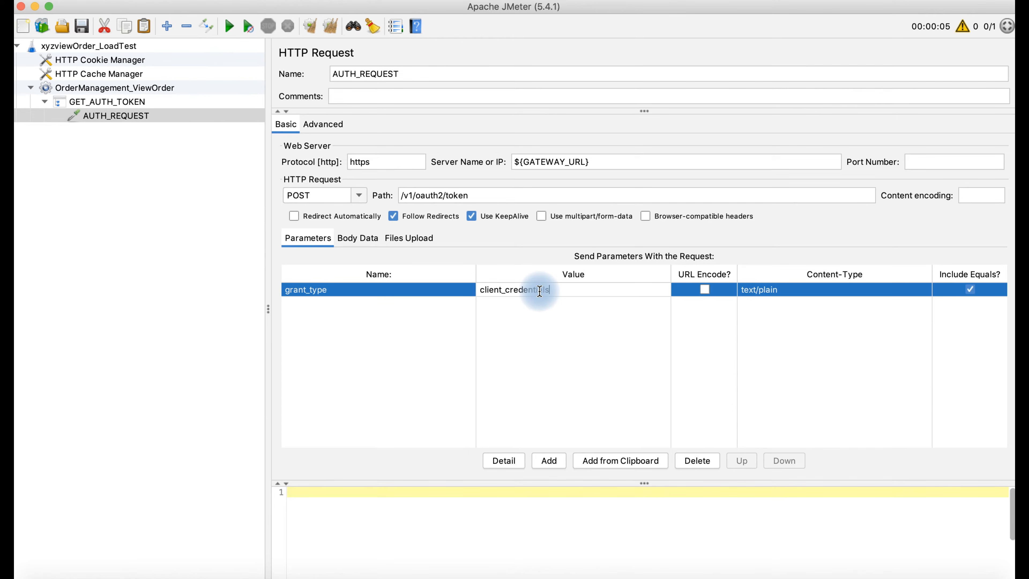
{"action": "left_click", "coordinate": [517, 356]}
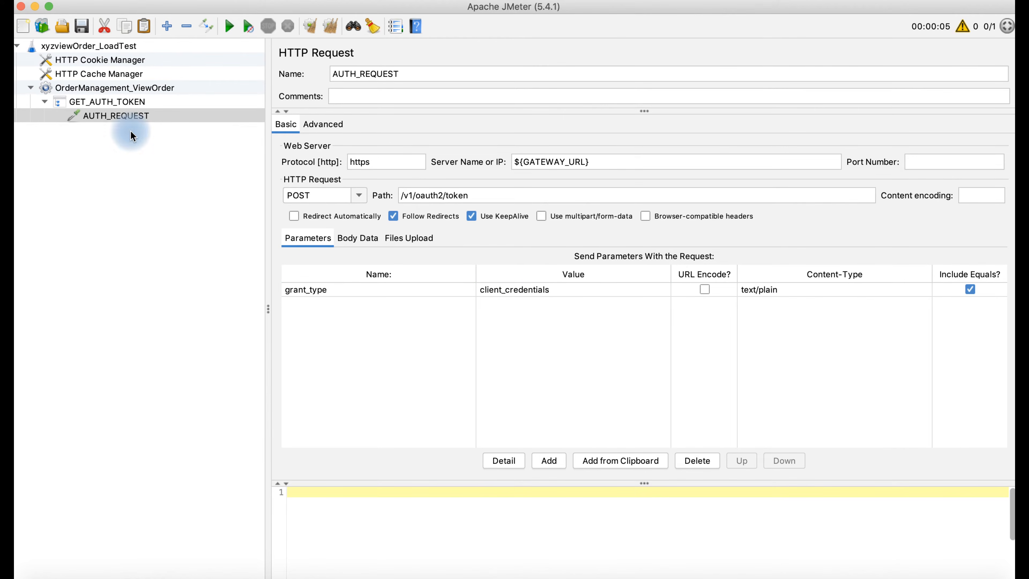
{"action": "left_click", "coordinate": [87, 26]}
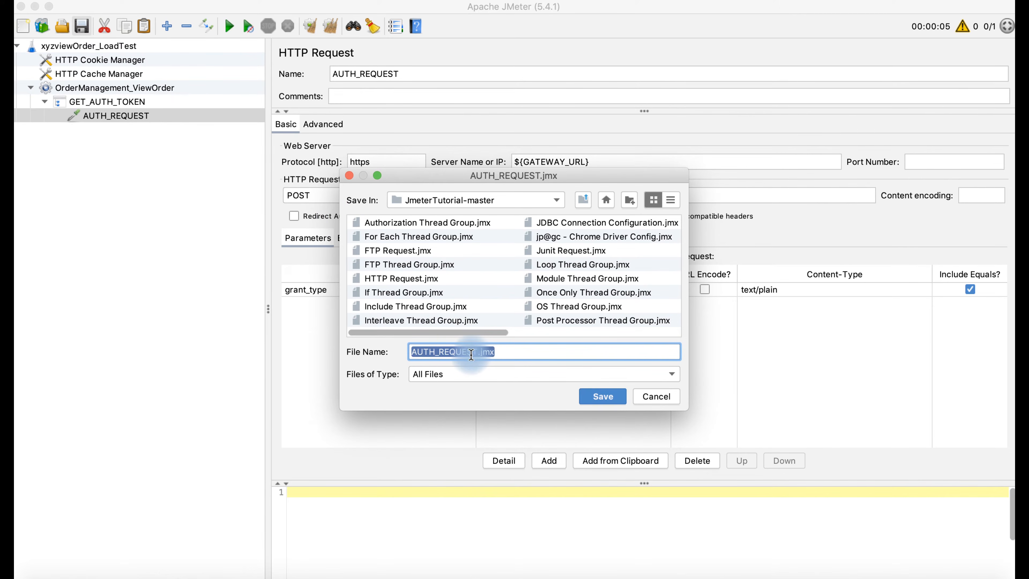
- Replace AUTH_REQUEST with Hack2 in the file name and save the plan as Hack2.jmx
{"action": "left_click", "coordinate": [479, 351]}
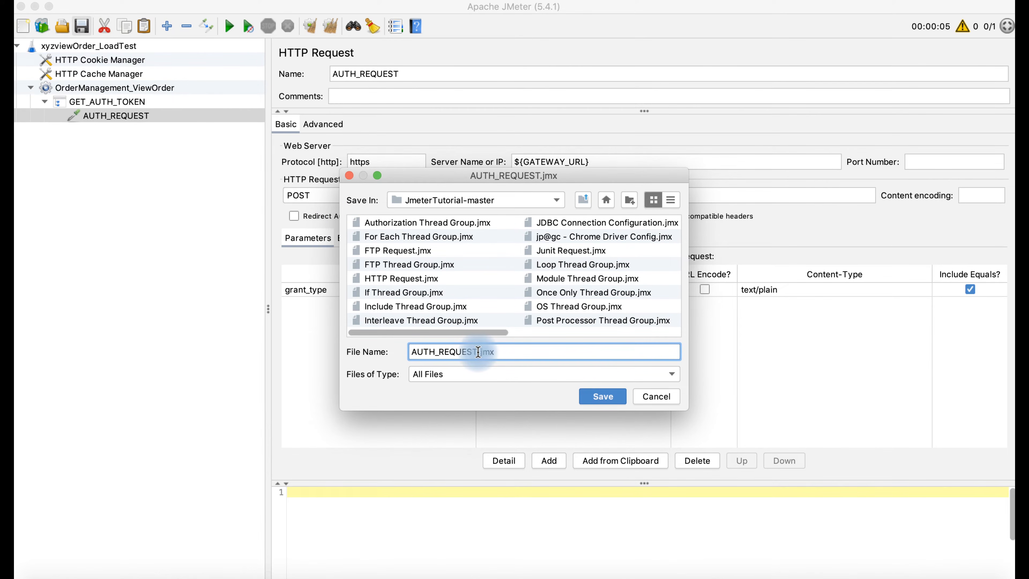
{"action": "left_click_drag", "start_coordinate": [478, 351], "coordinate": [390, 343]}
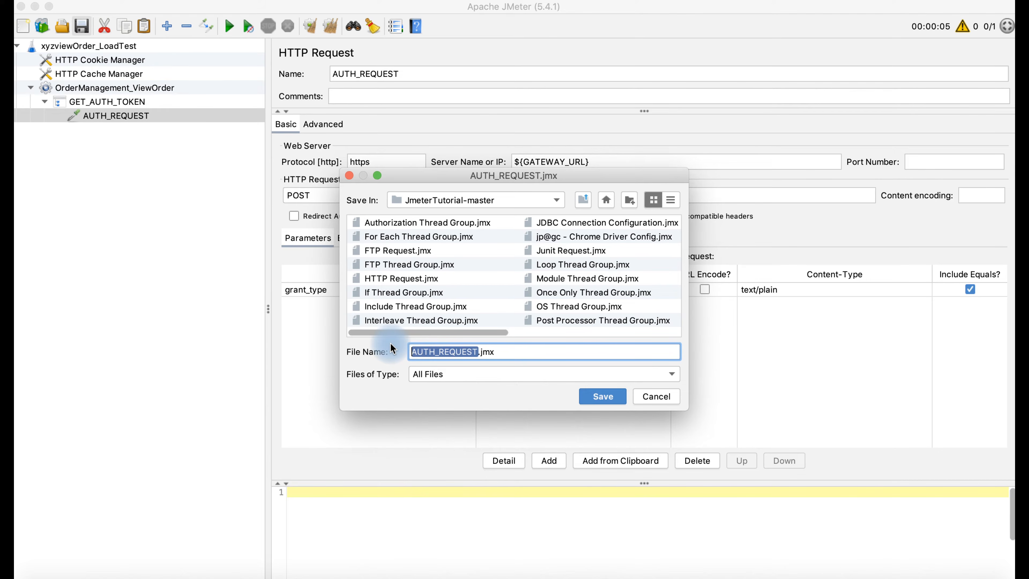
{"action": "type", "text": "Hack2"}
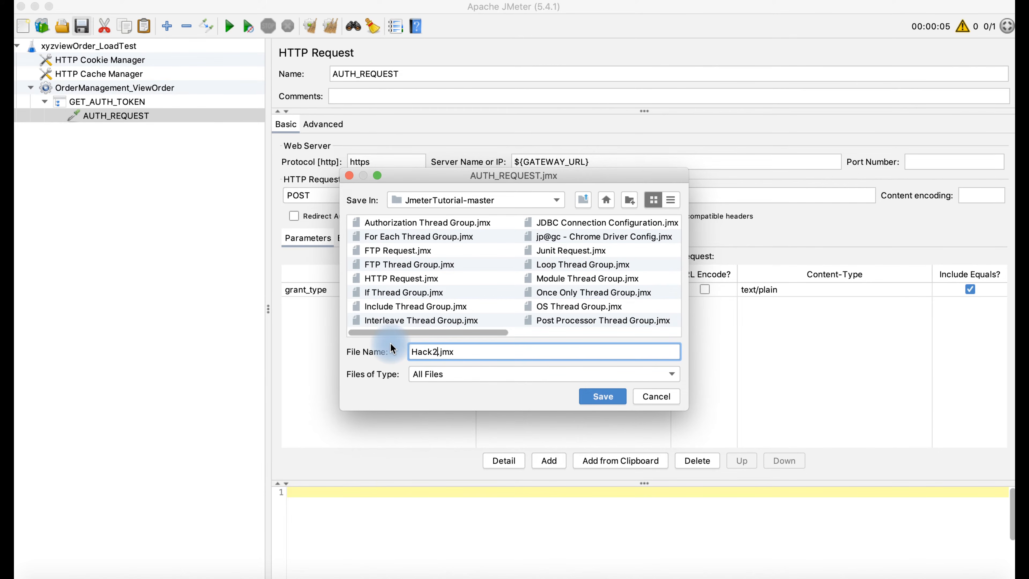
{"action": "key", "text": "Return"}
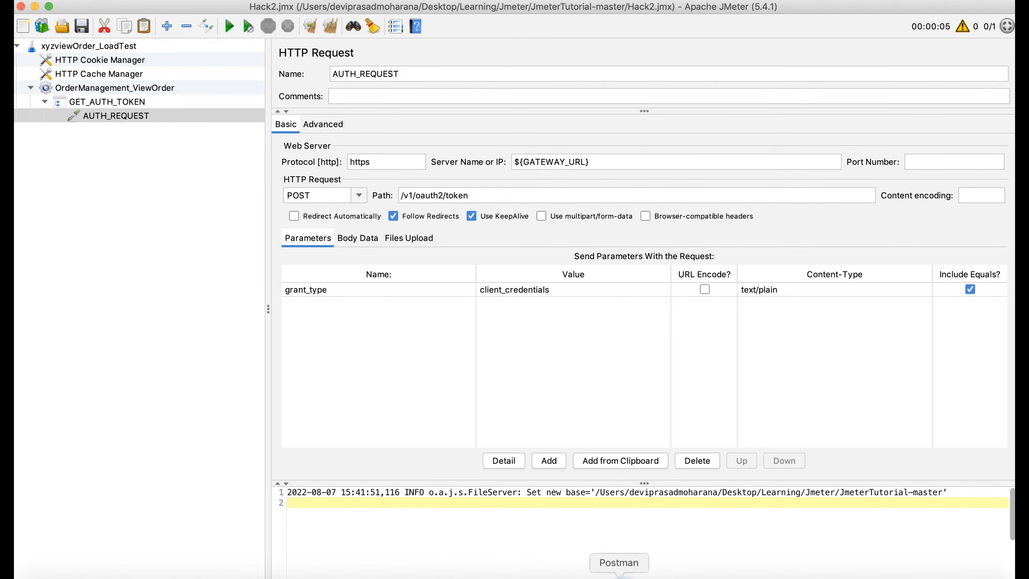
{"action": "left_click", "coordinate": [619, 574]}
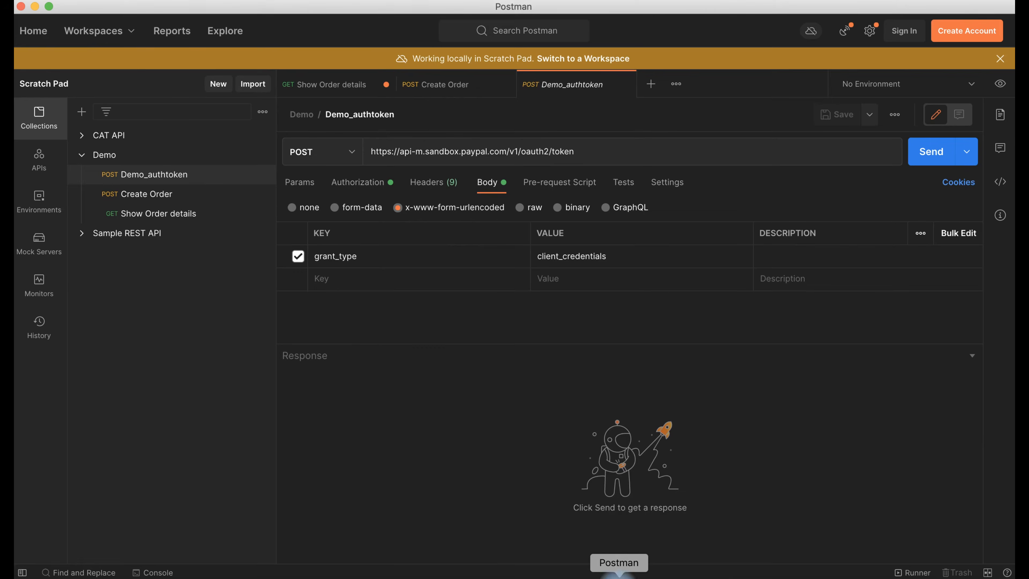
- Check Demo_authtoken's headers in Postman: Basic Authorization and form-urlencoded Content-Type
{"action": "left_click", "coordinate": [432, 184]}
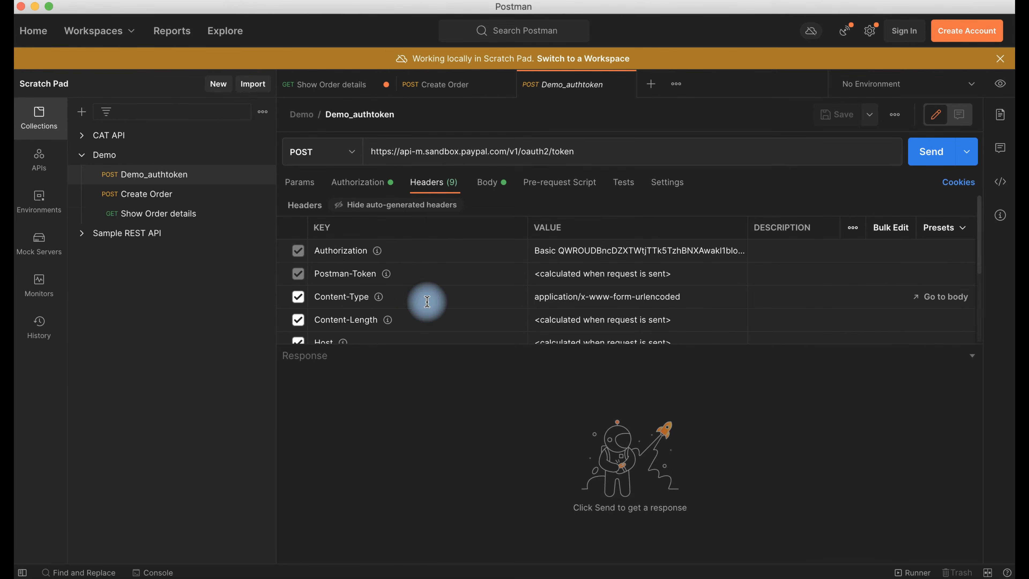
{"action": "mouse_move", "coordinate": [927, 253]}
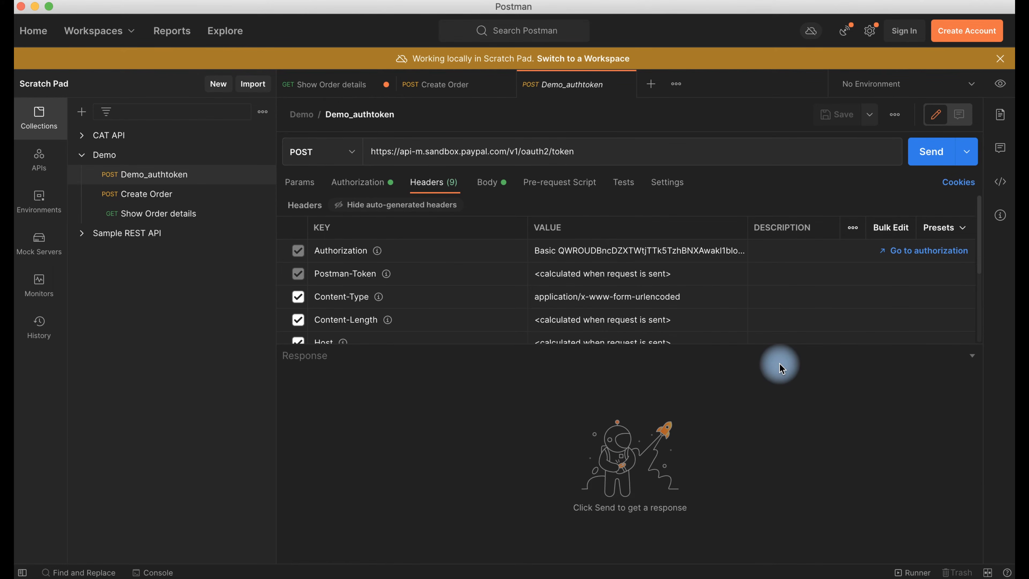
{"action": "left_click", "coordinate": [689, 568]}
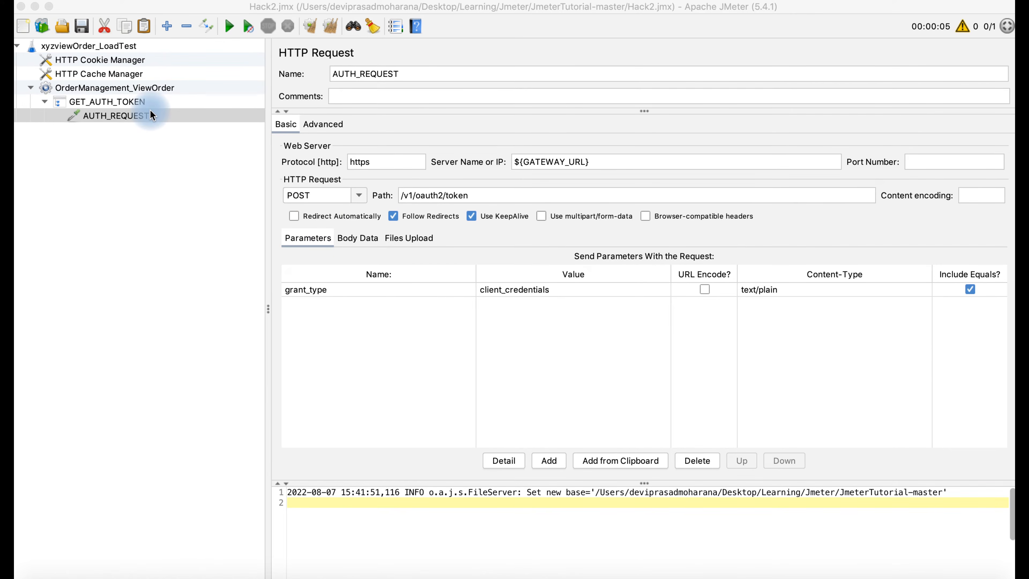
- Add an empty HTTP Header Manager config element under the AUTH_REQUEST sampler
{"action": "right_click", "coordinate": [127, 113]}
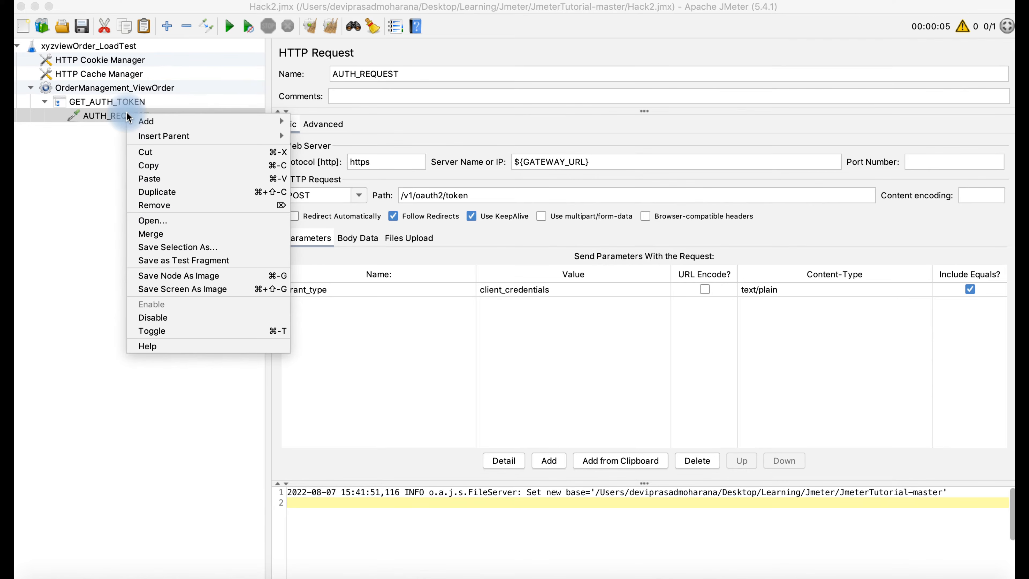
{"action": "mouse_move", "coordinate": [165, 119]}
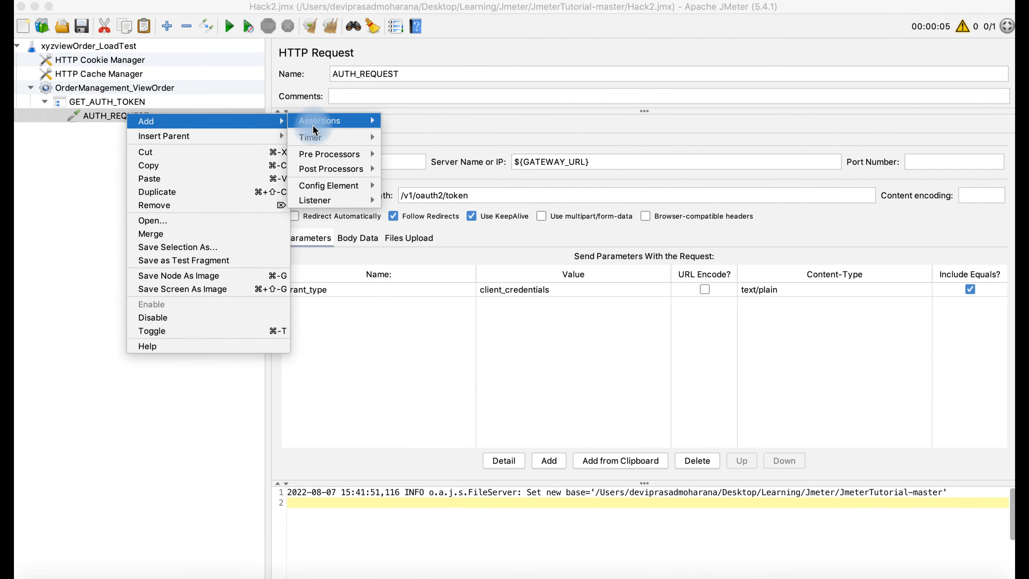
{"action": "mouse_move", "coordinate": [336, 188]}
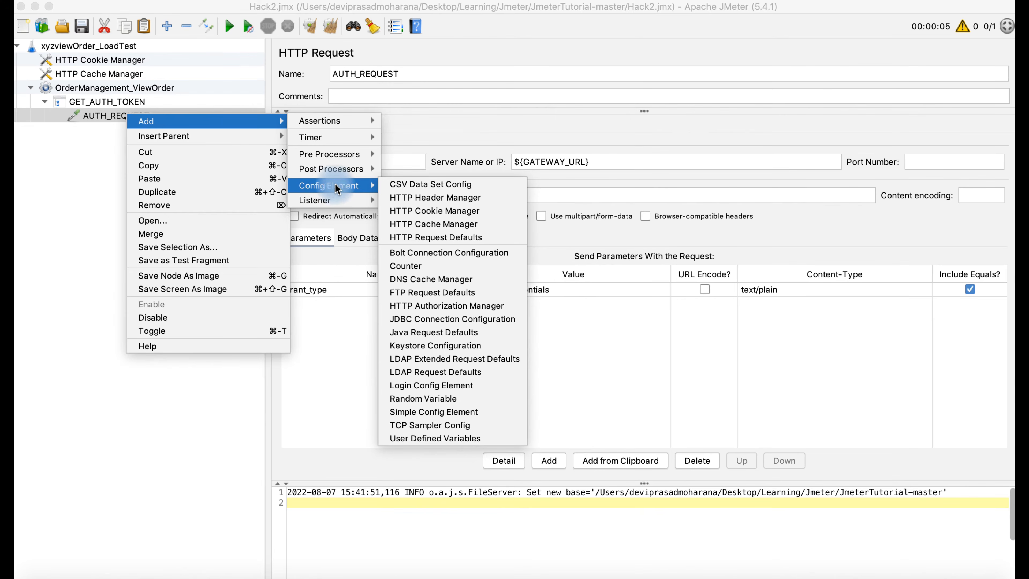
{"action": "left_click", "coordinate": [410, 199]}
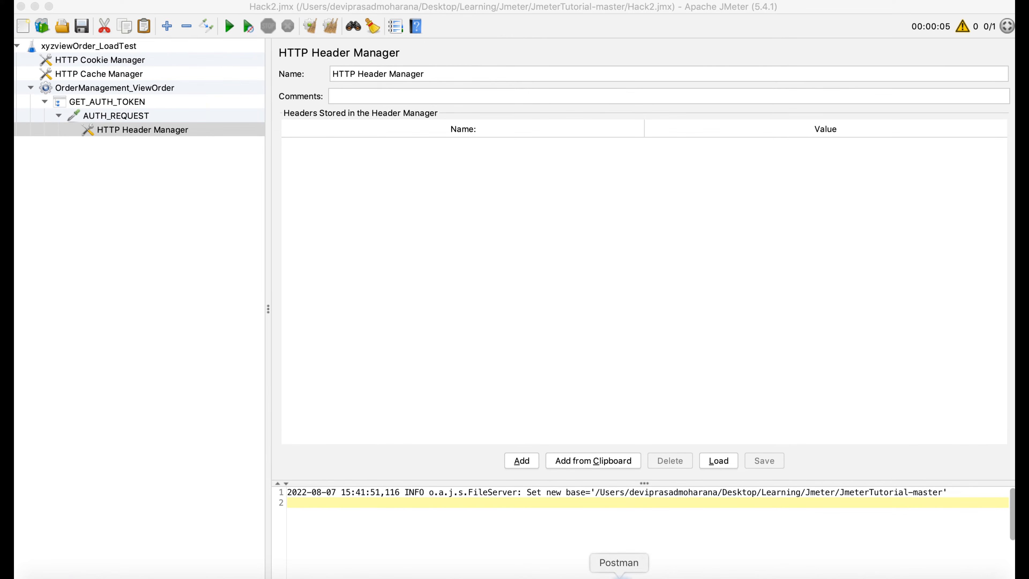
{"action": "left_click", "coordinate": [618, 574]}
- Copy the Content-Type key from Postman and add a header row named Content-Type
{"action": "left_click_drag", "start_coordinate": [516, 346], "coordinate": [517, 353]}
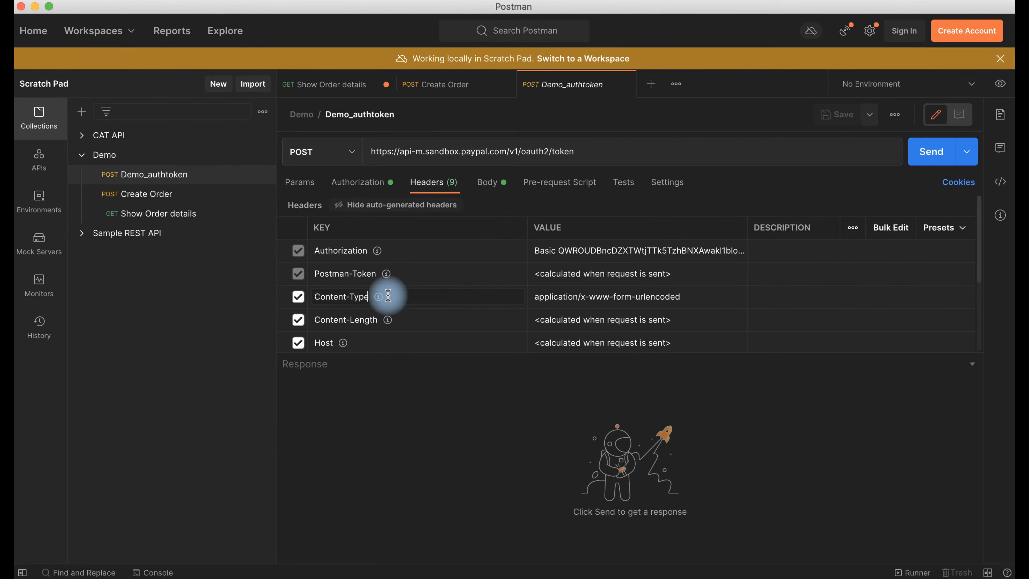
{"action": "left_click", "coordinate": [373, 296]}
{"action": "left_click_drag", "start_coordinate": [363, 296], "coordinate": [312, 300]}
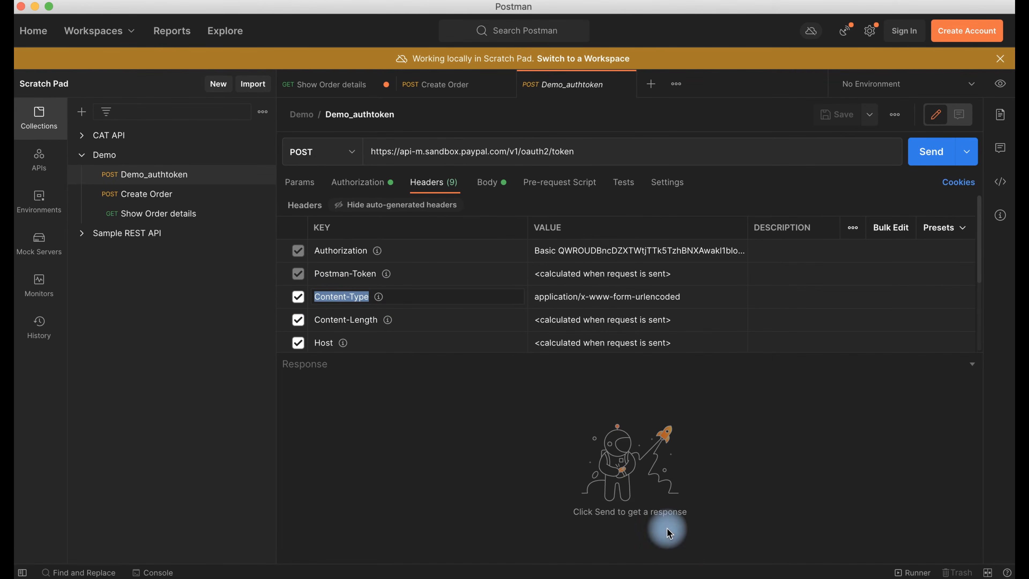
{"action": "left_click", "coordinate": [704, 576]}
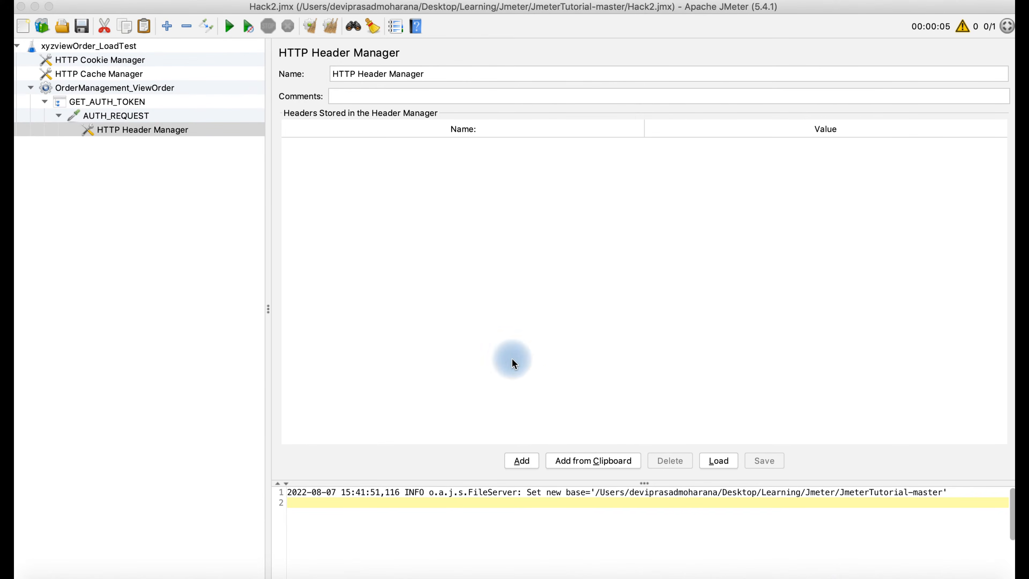
{"action": "left_click", "coordinate": [525, 466]}
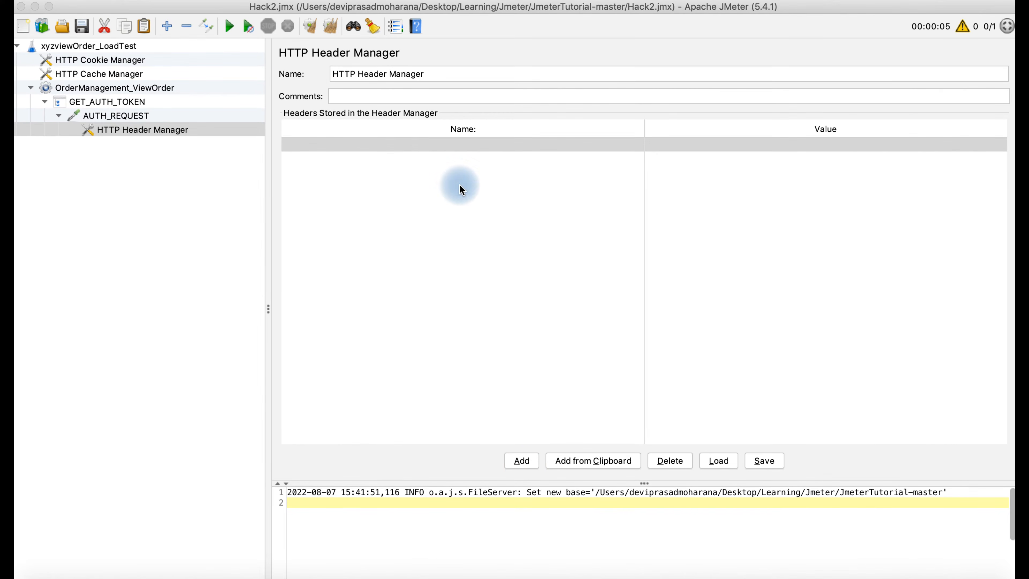
{"action": "left_click", "coordinate": [397, 144]}
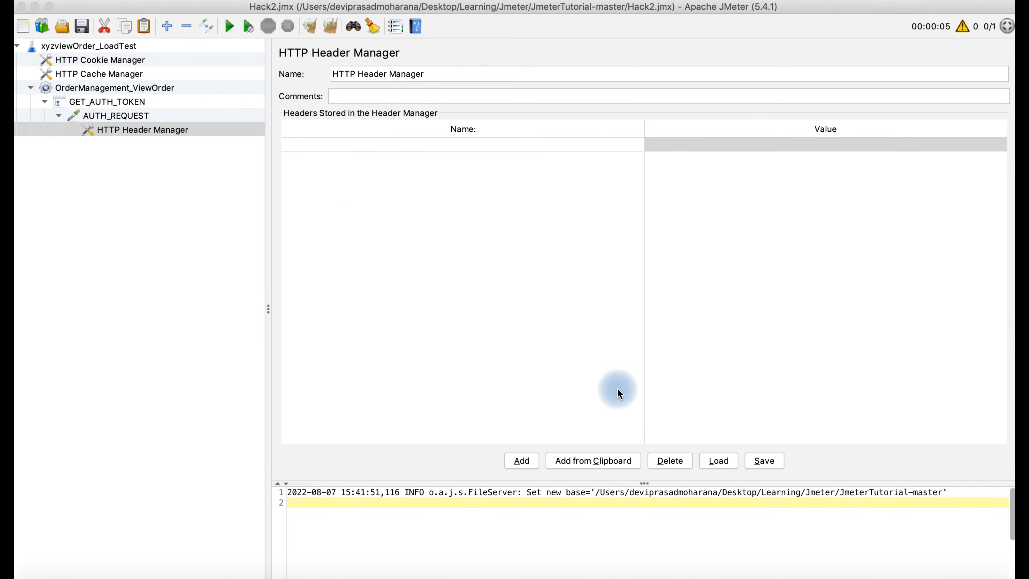
{"action": "left_click", "coordinate": [940, 562]}
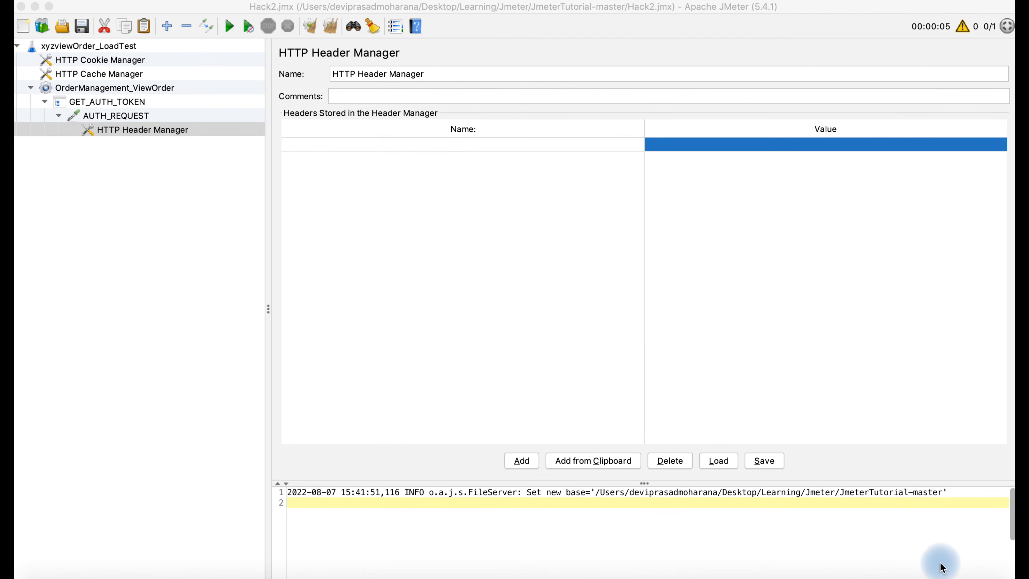
{"action": "left_click", "coordinate": [419, 143]}
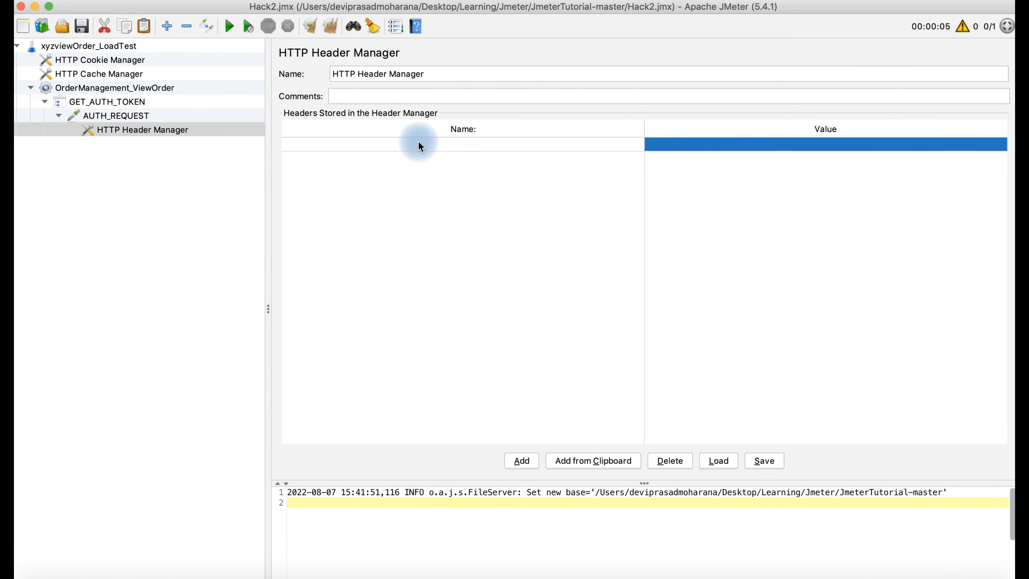
{"action": "type", "text": "Content-Type"}
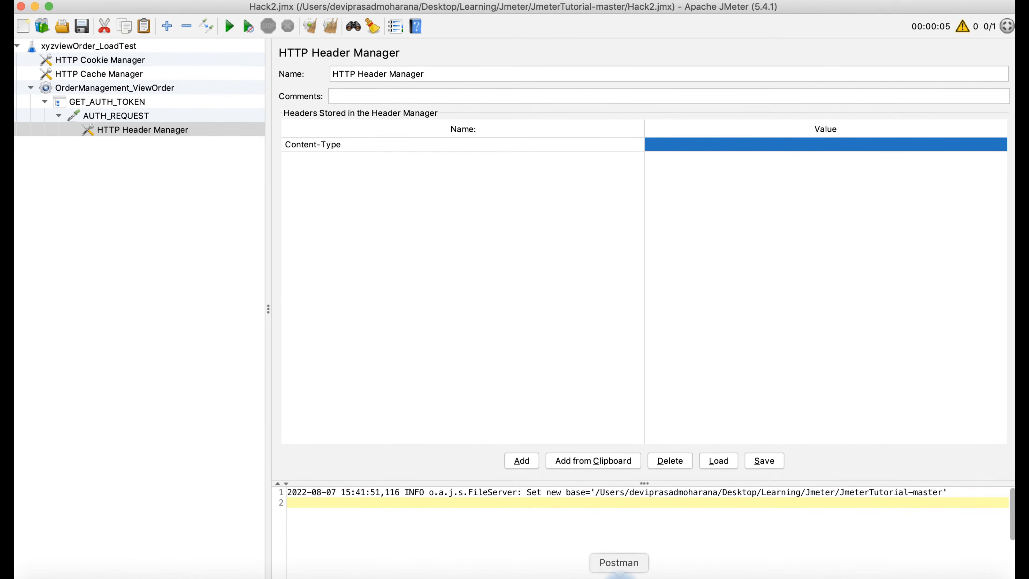
- Copy Postman's Content-Type value, application/x-www-form-urlencoded, and open the JMeter value cell
{"action": "left_click", "coordinate": [618, 575]}
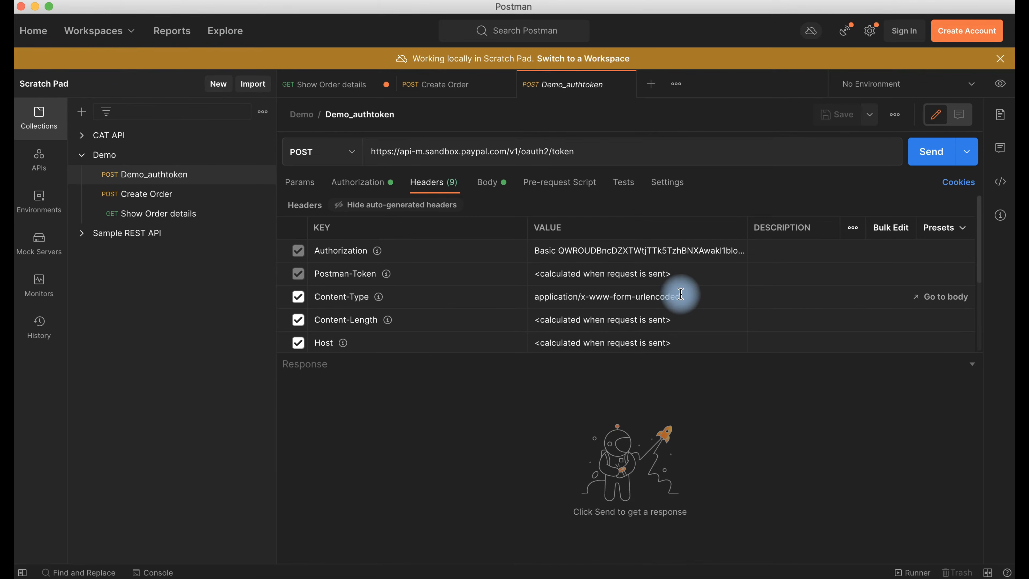
{"action": "left_click", "coordinate": [689, 297]}
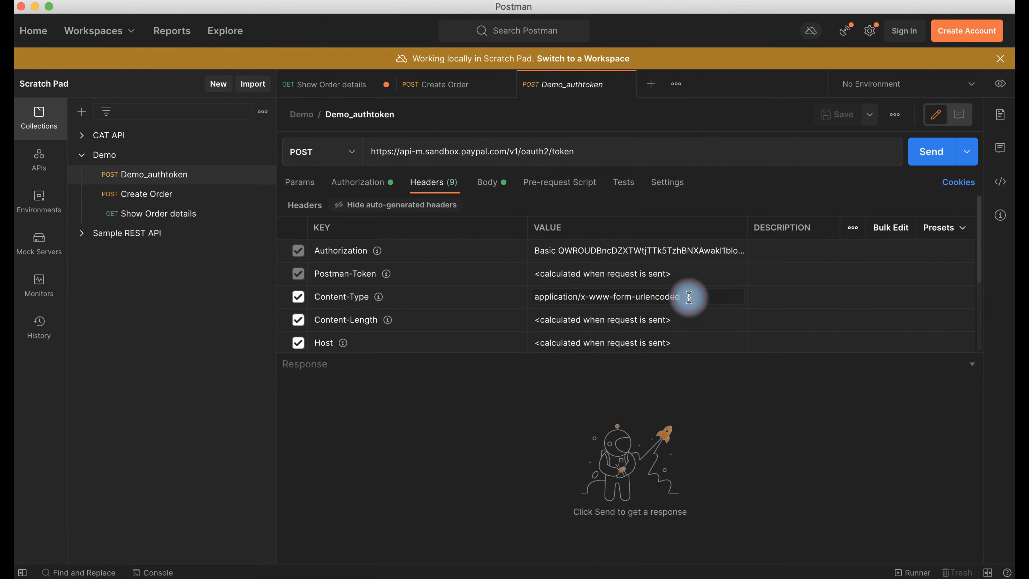
{"action": "left_click_drag", "start_coordinate": [689, 297], "coordinate": [533, 296]}
{"action": "key", "text": "super+c"}
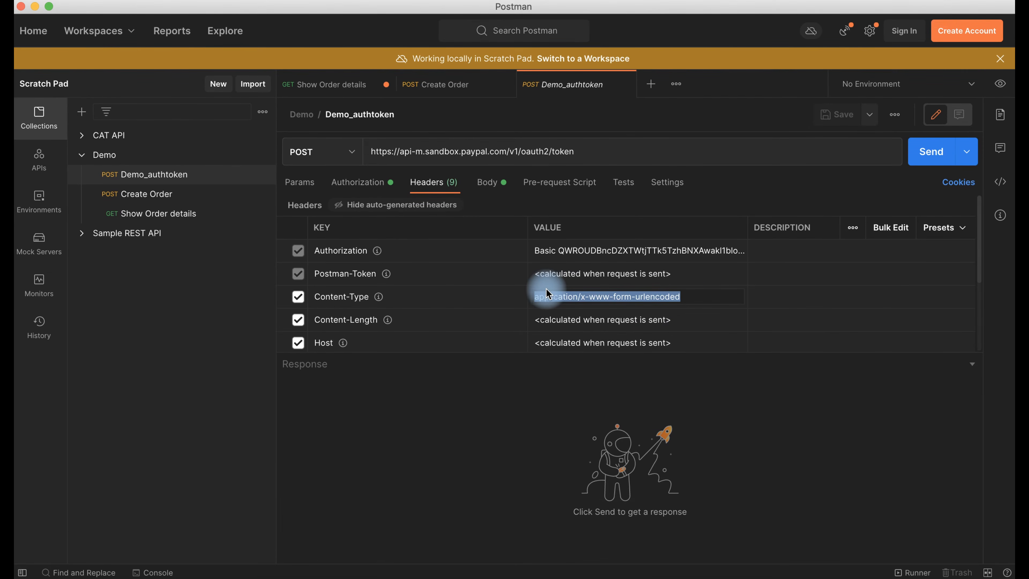
{"action": "left_click", "coordinate": [703, 574]}
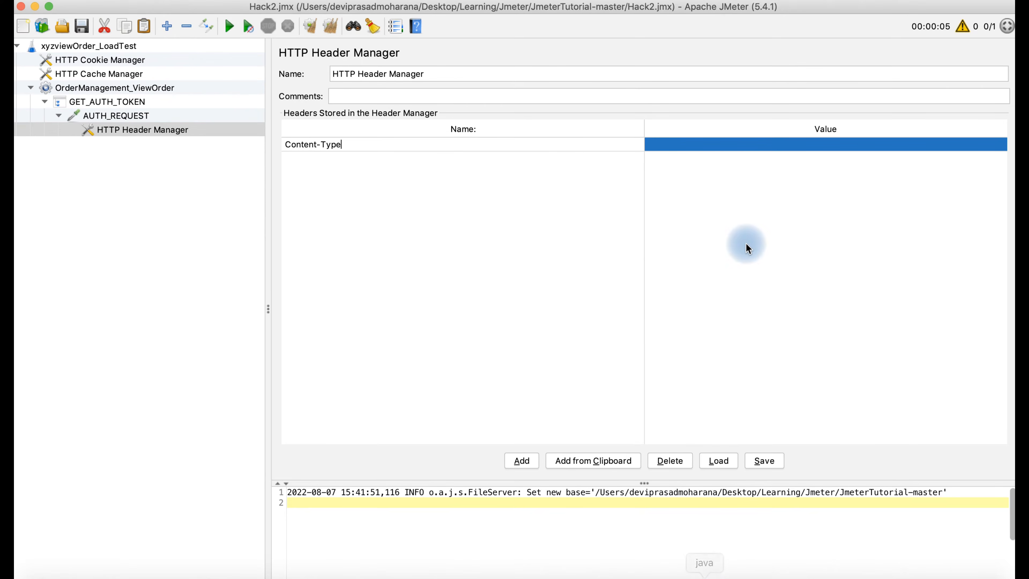
{"action": "double_click", "coordinate": [728, 145]}
- Set Content-Type to application/x-www-form-urlencoded and add a new header named Authorization
{"action": "key", "text": "super+v"}
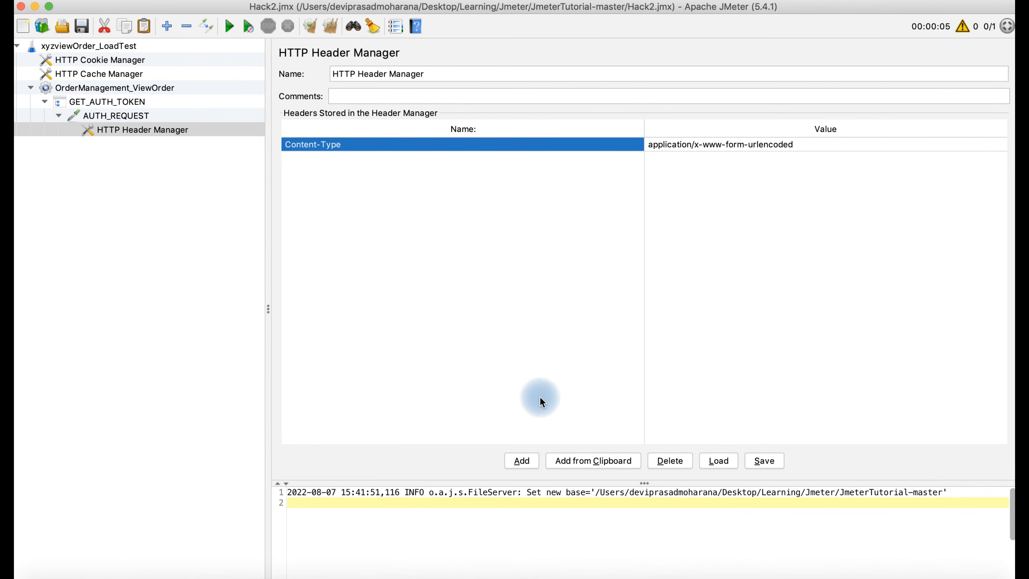
{"action": "left_click", "coordinate": [527, 460]}
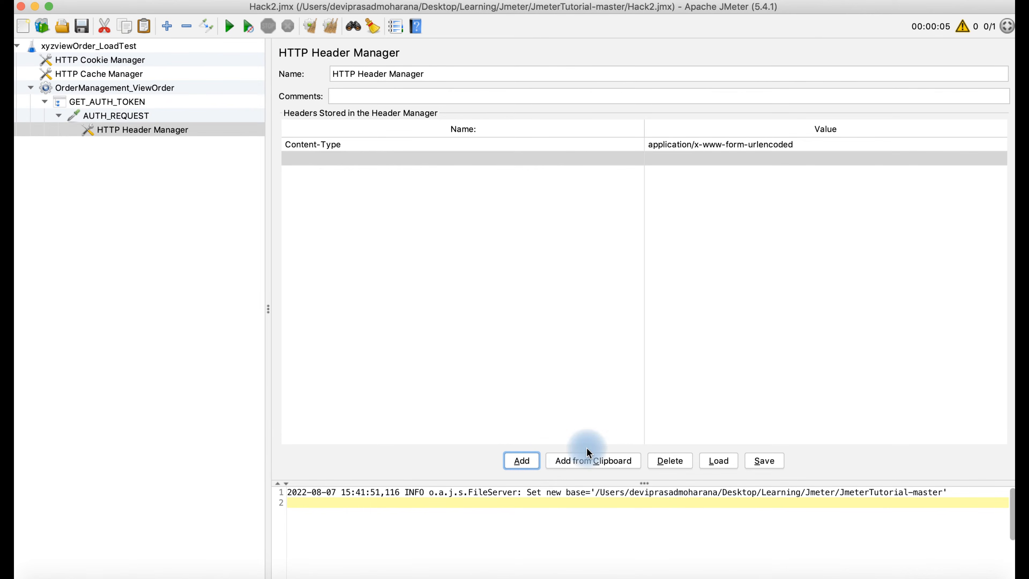
{"action": "left_click", "coordinate": [619, 572]}
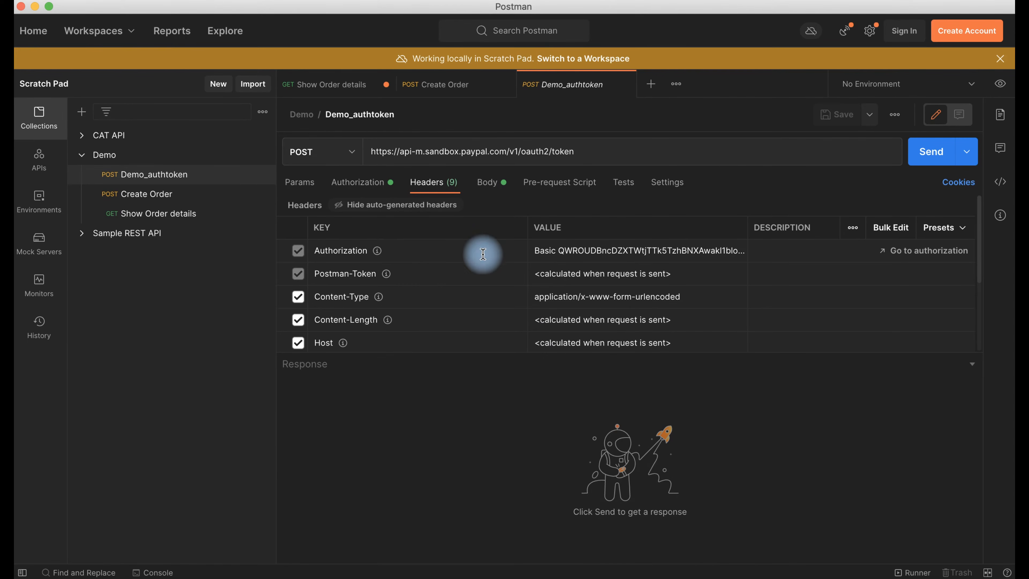
{"action": "left_click", "coordinate": [375, 252]}
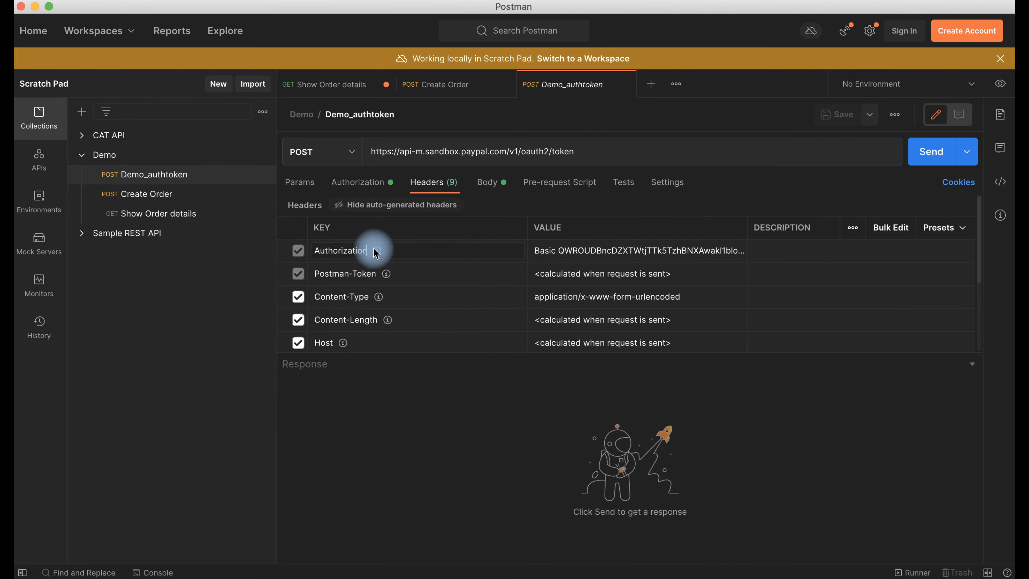
{"action": "left_click_drag", "start_coordinate": [371, 249], "coordinate": [312, 252]}
{"action": "key", "text": "super+c"}
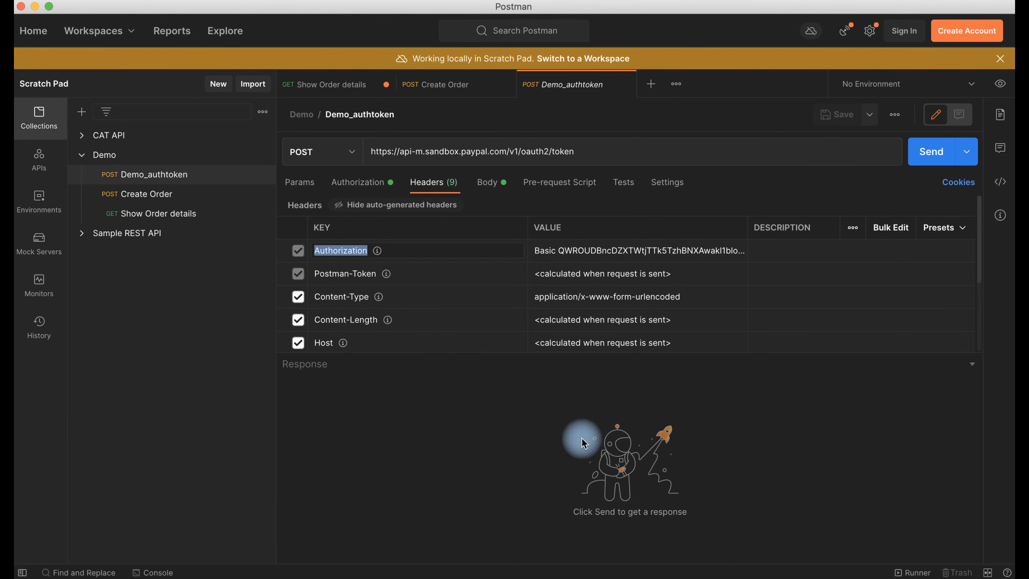
{"action": "left_click", "coordinate": [704, 574]}
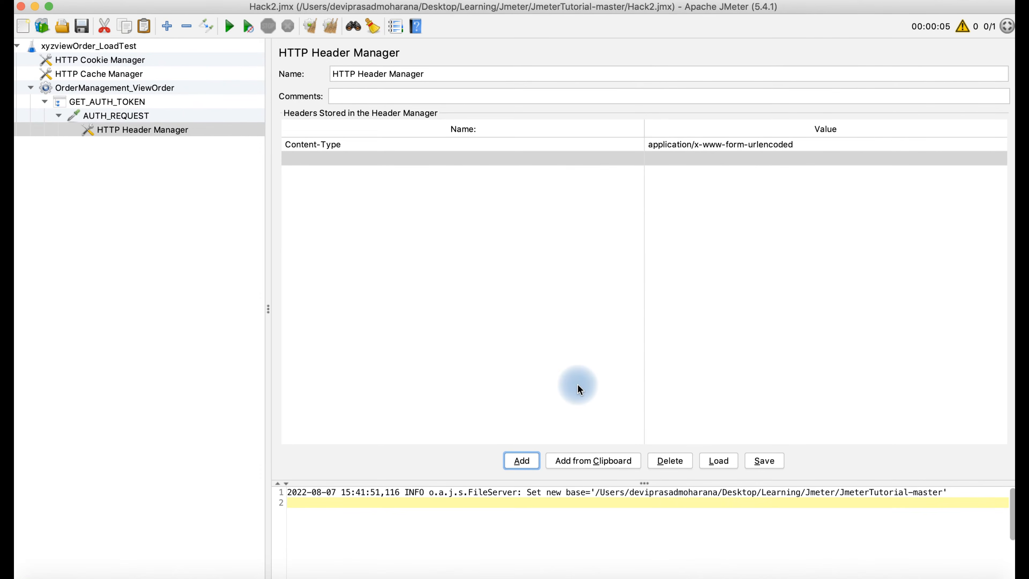
{"action": "left_click", "coordinate": [442, 158]}
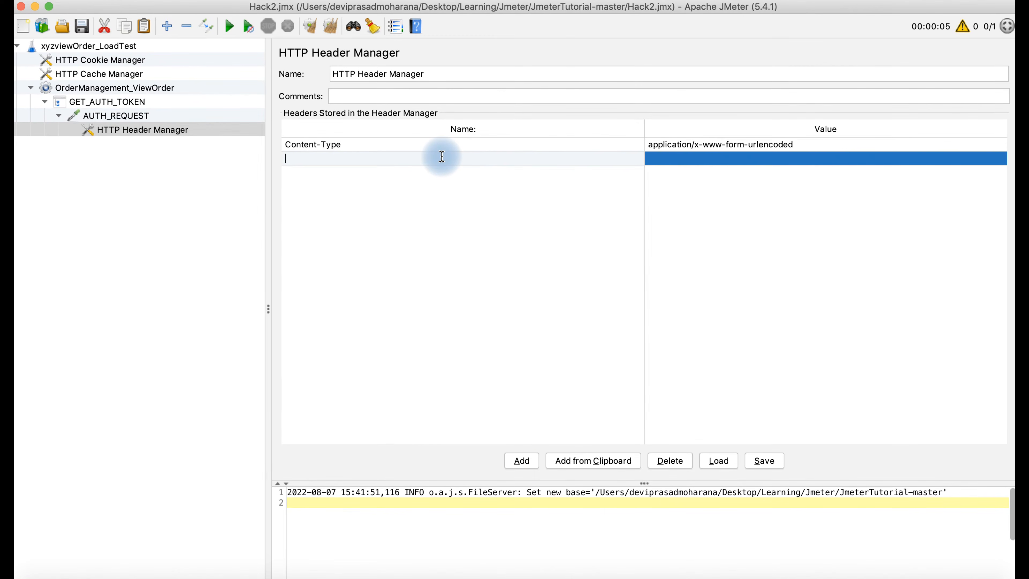
{"action": "key", "text": "super+v"}
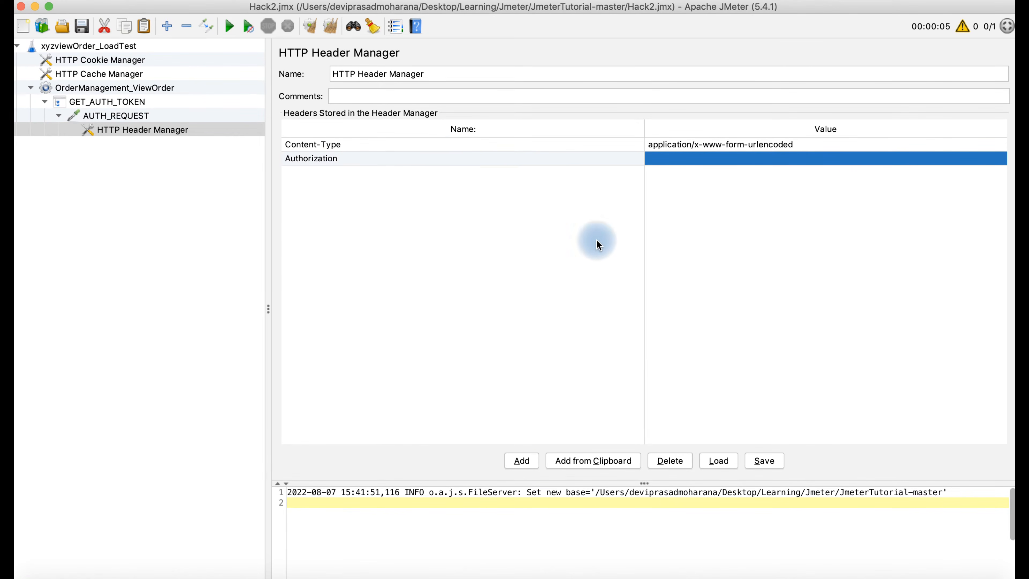
- Paste Postman's Basic credentials as the Authorization value and save the test plan
{"action": "left_click", "coordinate": [620, 572]}
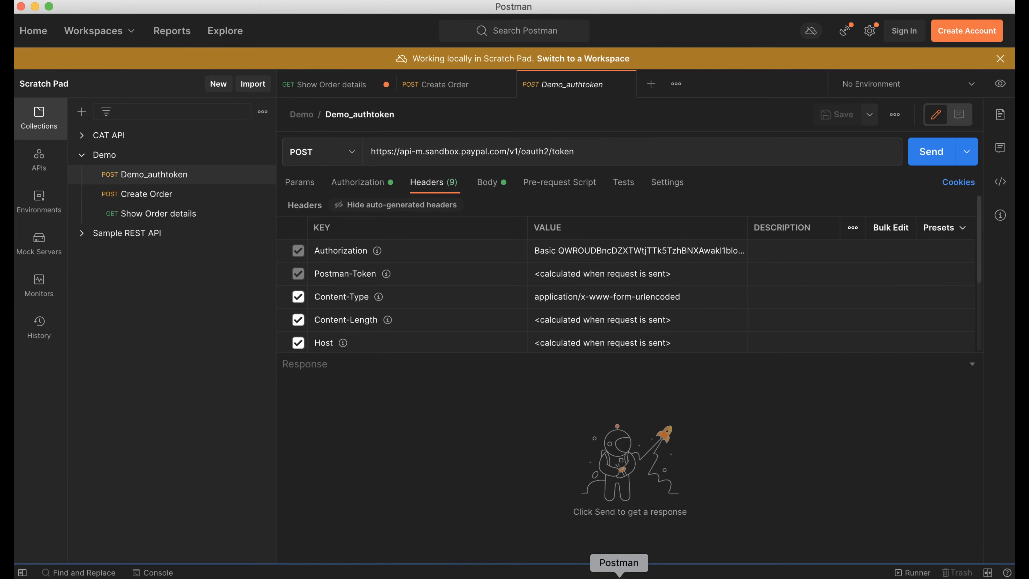
{"action": "left_click", "coordinate": [681, 254]}
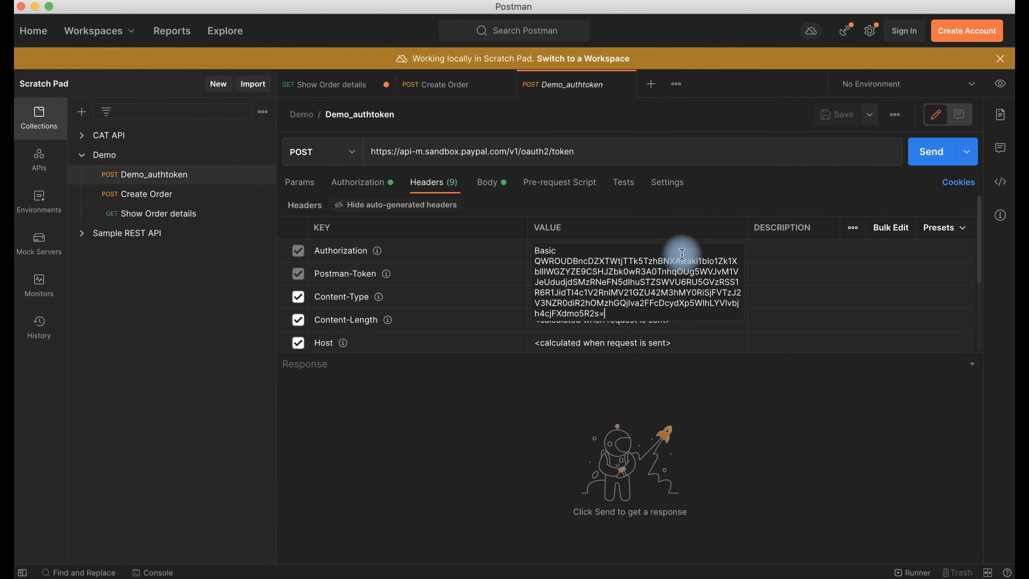
{"action": "left_click", "coordinate": [616, 310]}
{"action": "left_click_drag", "start_coordinate": [615, 310], "coordinate": [485, 213]}
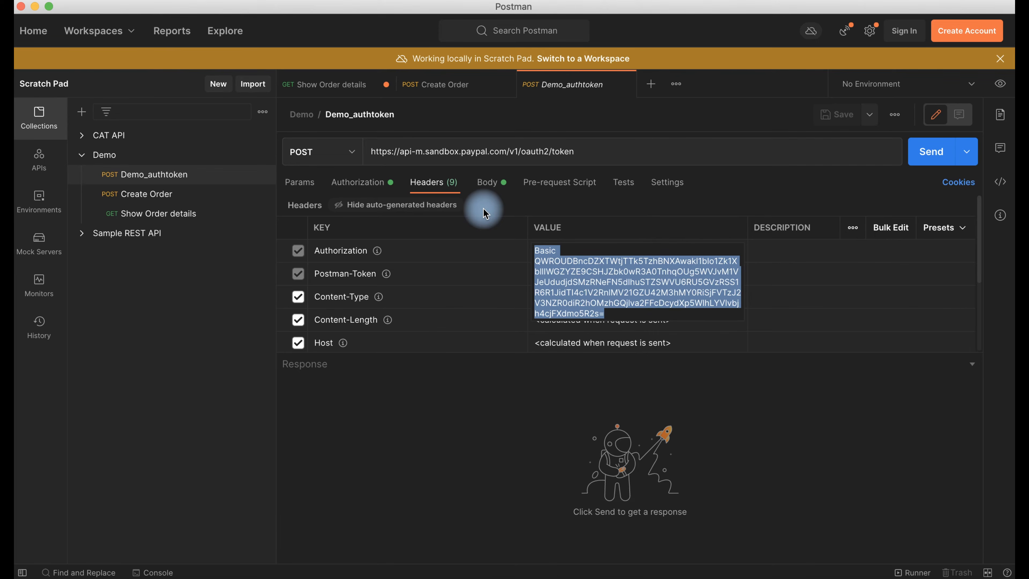
{"action": "left_click", "coordinate": [704, 573]}
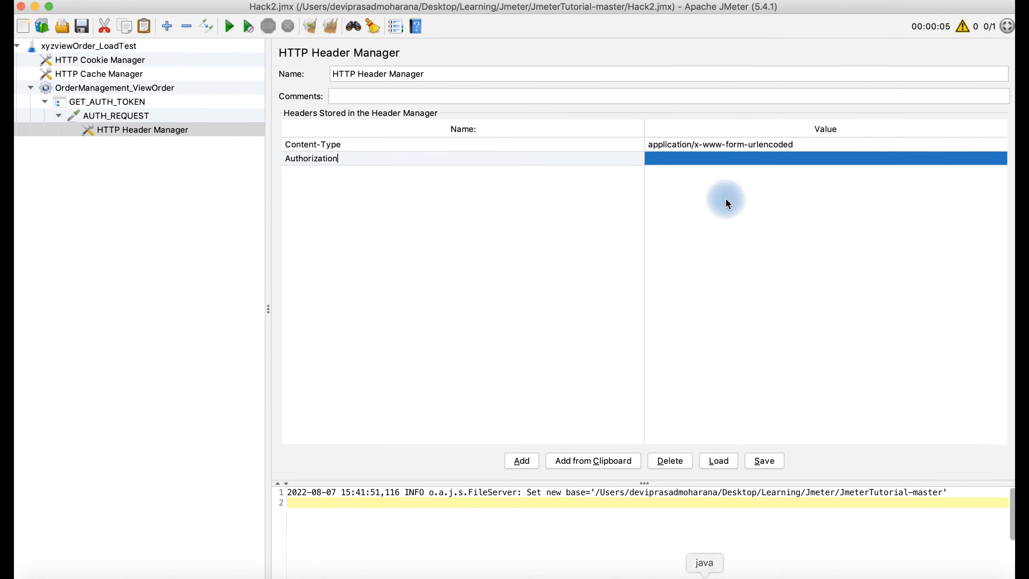
{"action": "left_click", "coordinate": [719, 161]}
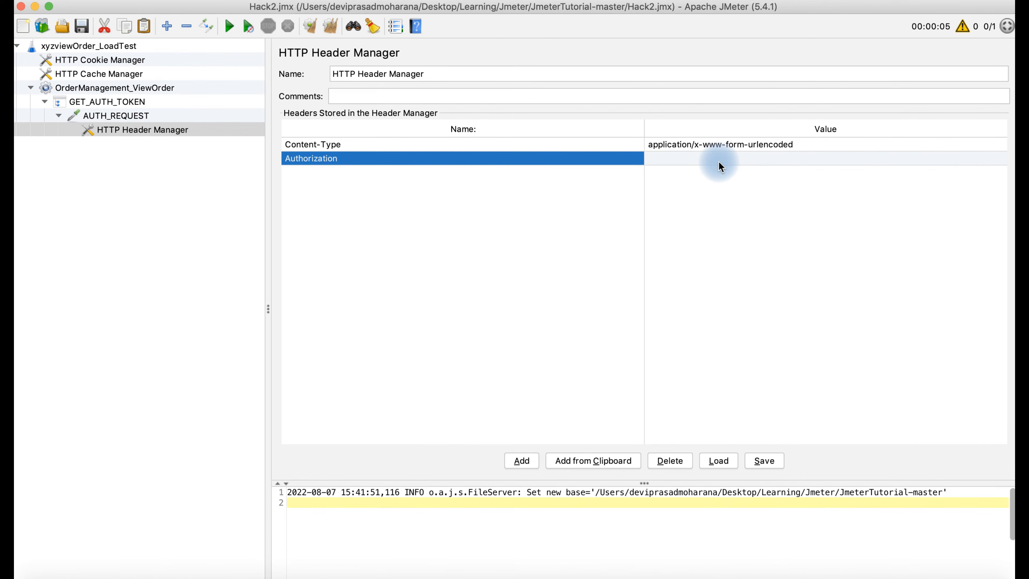
{"action": "key", "text": "super+v"}
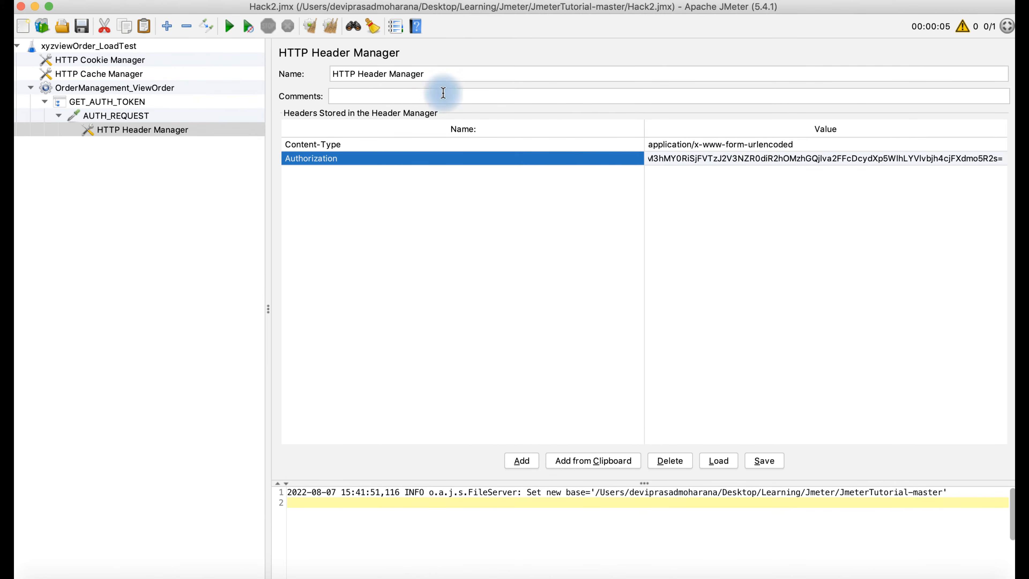
{"action": "left_click", "coordinate": [82, 26]}
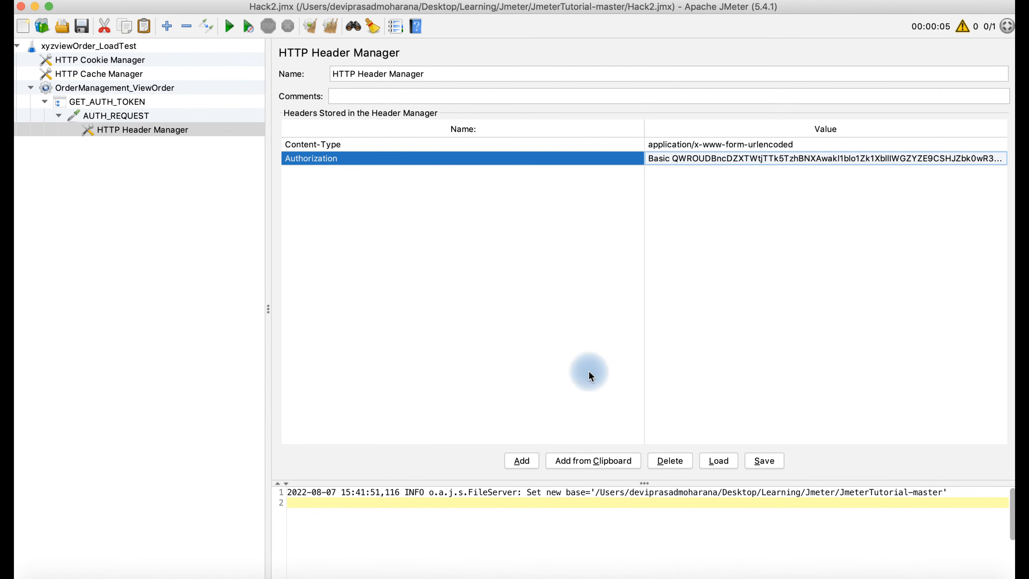
{"action": "left_click", "coordinate": [937, 562]}
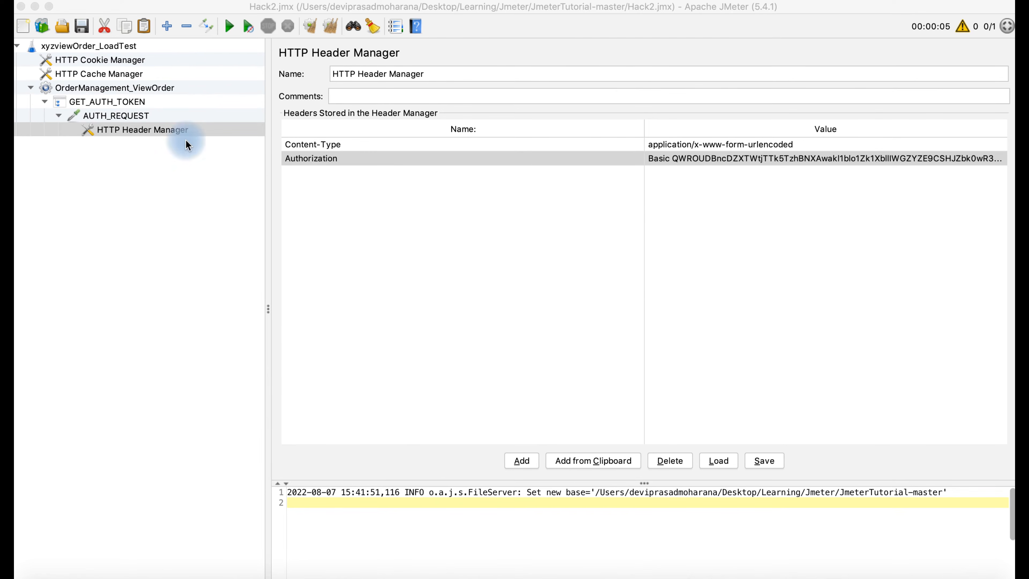
{"action": "left_click", "coordinate": [134, 118]}
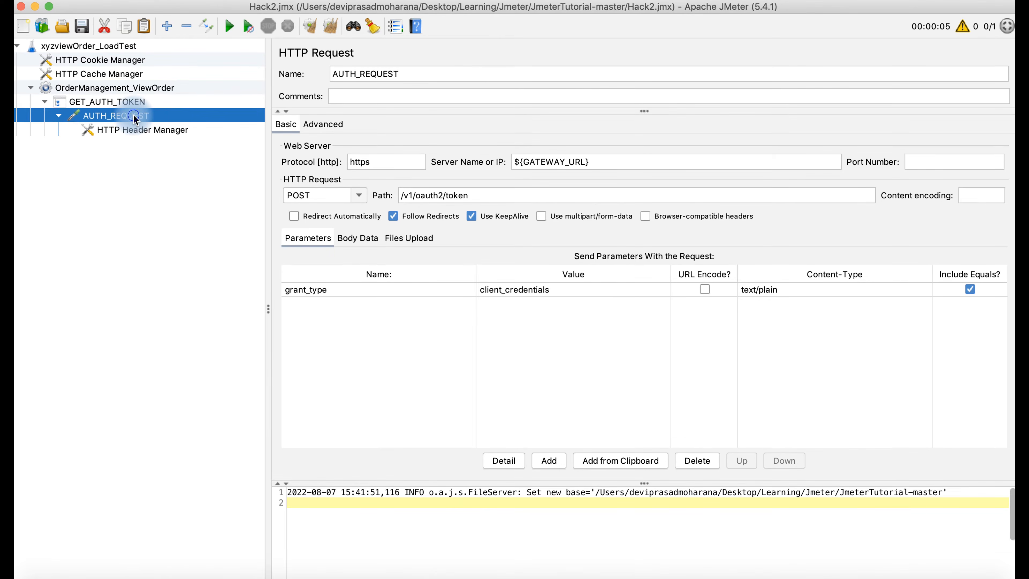
- Add a JSON Extractor under AUTH_REQUEST and name it Extract Token Value
{"action": "right_click", "coordinate": [133, 118]}
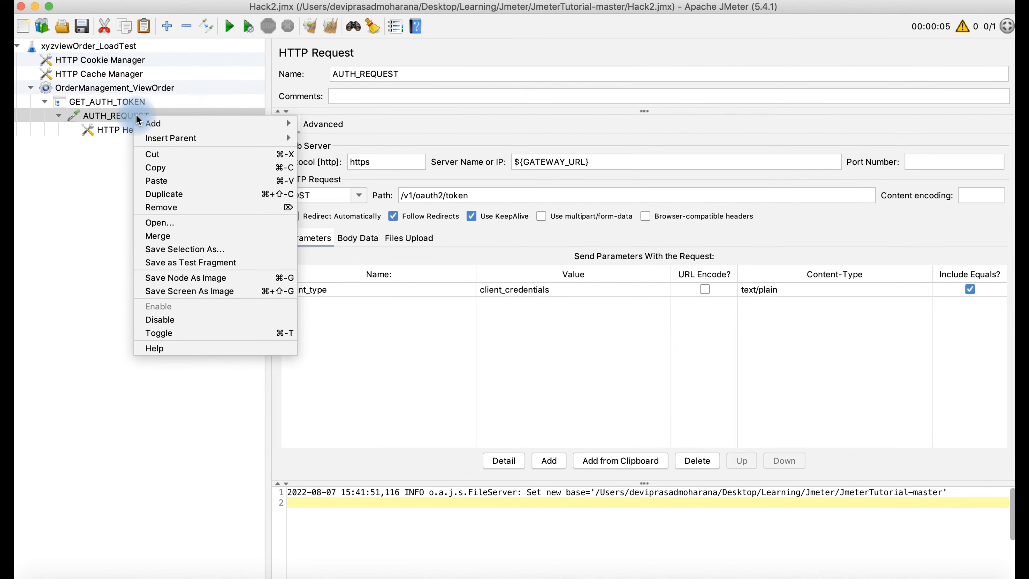
{"action": "mouse_move", "coordinate": [152, 122]}
{"action": "mouse_move", "coordinate": [339, 159]}
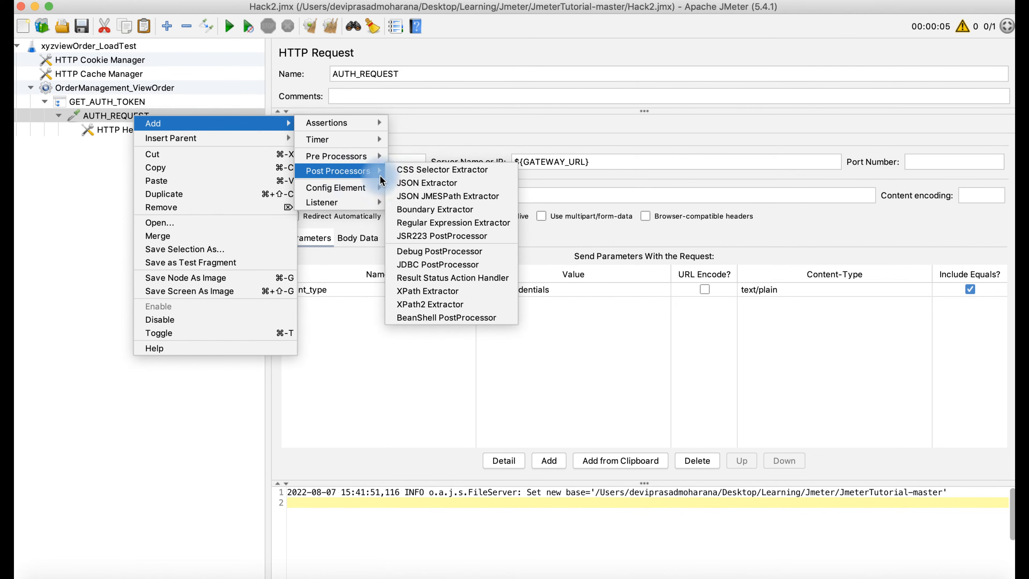
{"action": "left_click", "coordinate": [417, 183]}
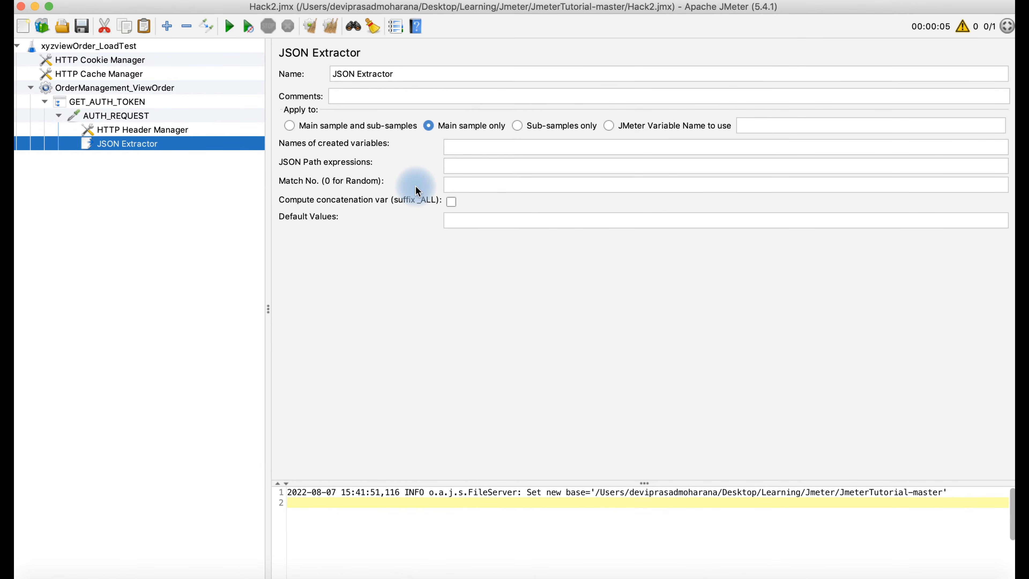
{"action": "left_click", "coordinate": [413, 77]}
{"action": "left_click_drag", "start_coordinate": [413, 77], "coordinate": [304, 69]}
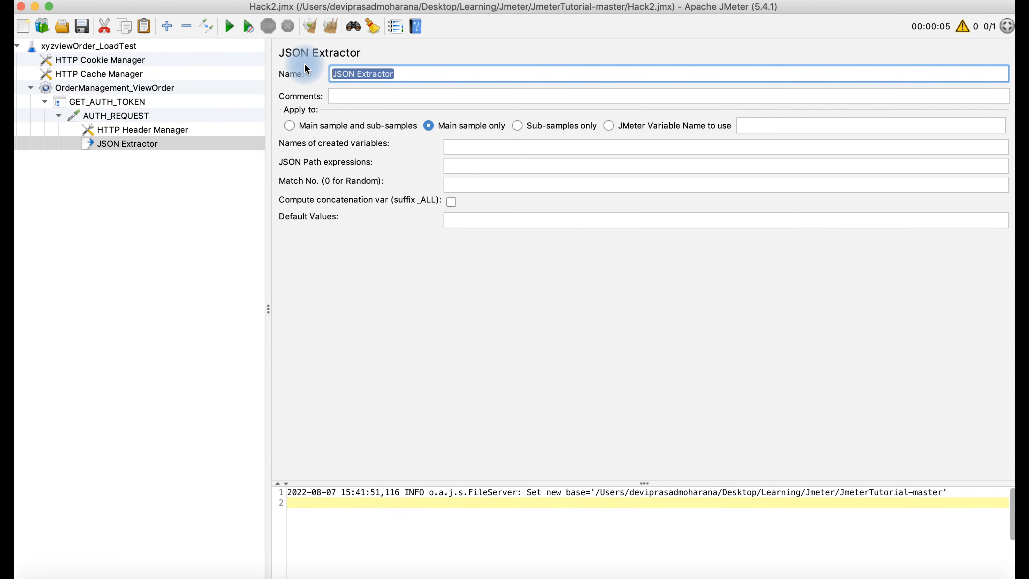
{"action": "type", "text": "Ex"}
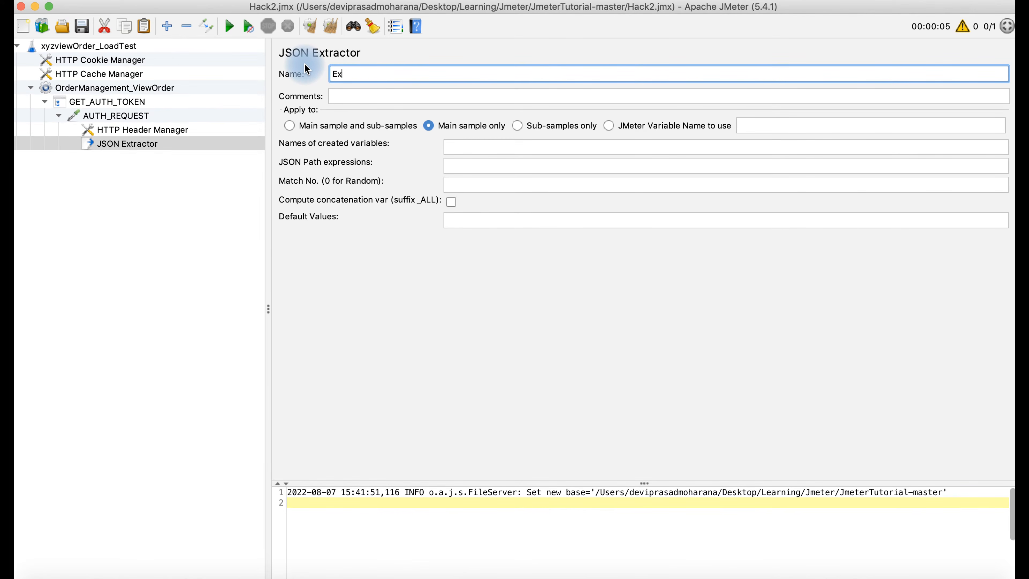
{"action": "type", "text": "tract Token Value"}
- Apply the extractor to the main sample only and store results in variable token
{"action": "left_click", "coordinate": [430, 131]}
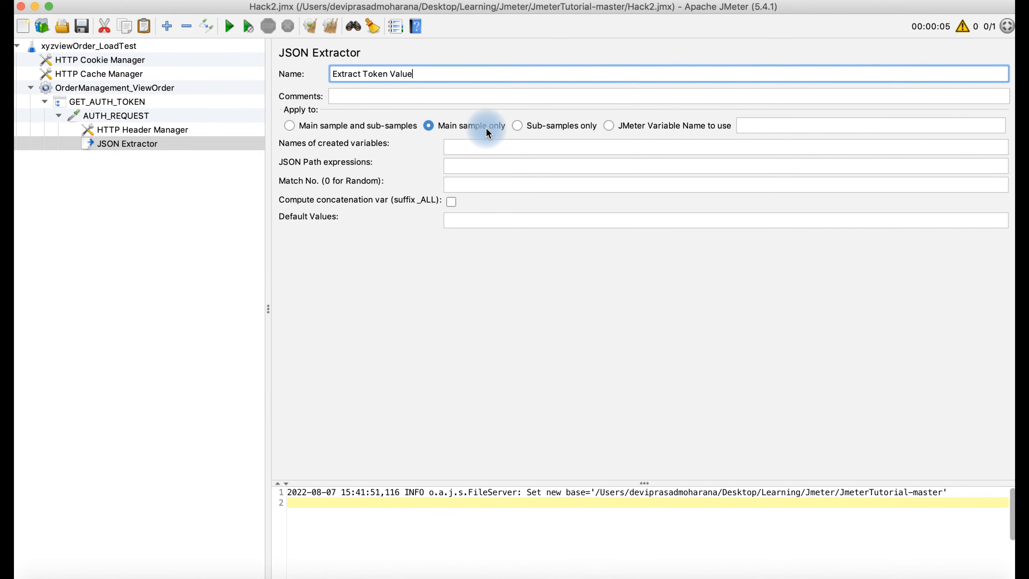
{"action": "left_click", "coordinate": [470, 149]}
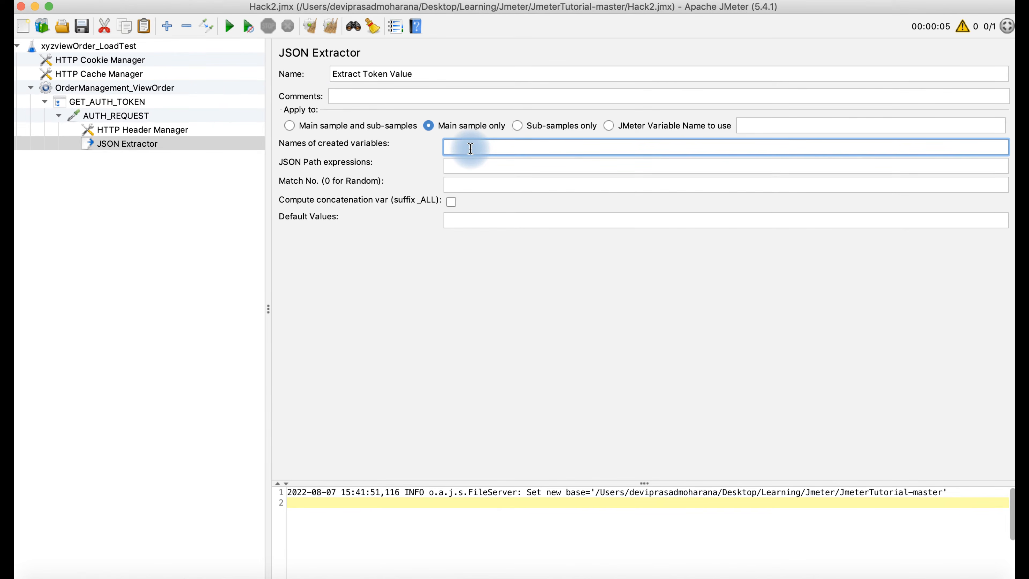
{"action": "type", "text": "token"}
{"action": "left_click", "coordinate": [465, 164]}
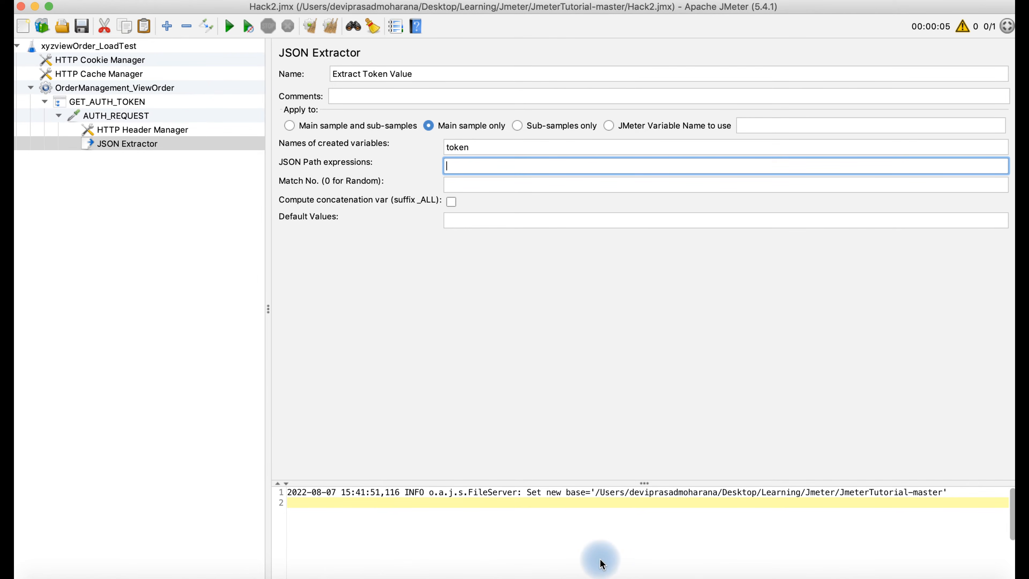
- Send Demo_authtoken in Postman and locate the access_token field in the JSON response
{"action": "left_click", "coordinate": [618, 574]}
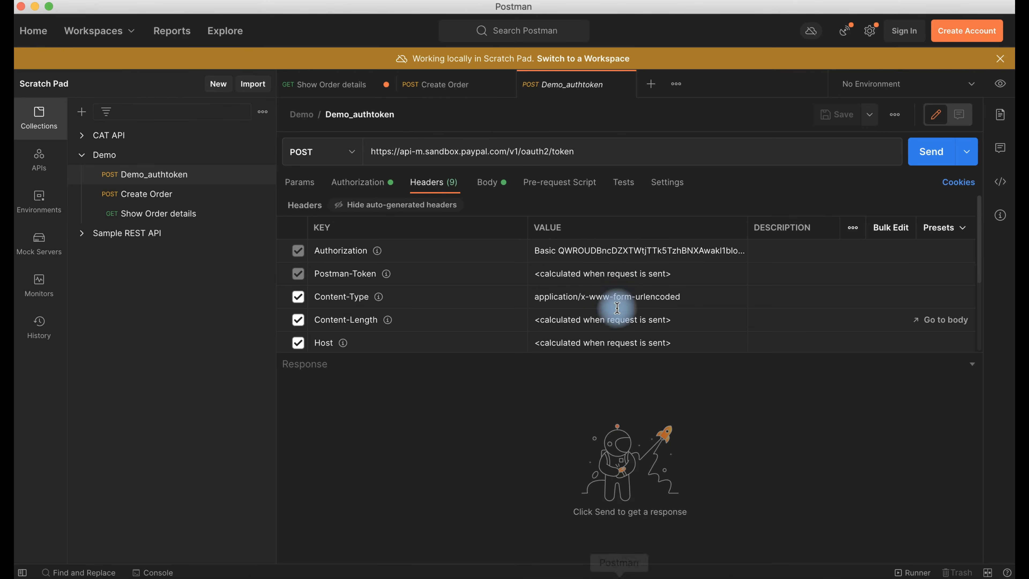
{"action": "left_click", "coordinate": [933, 154]}
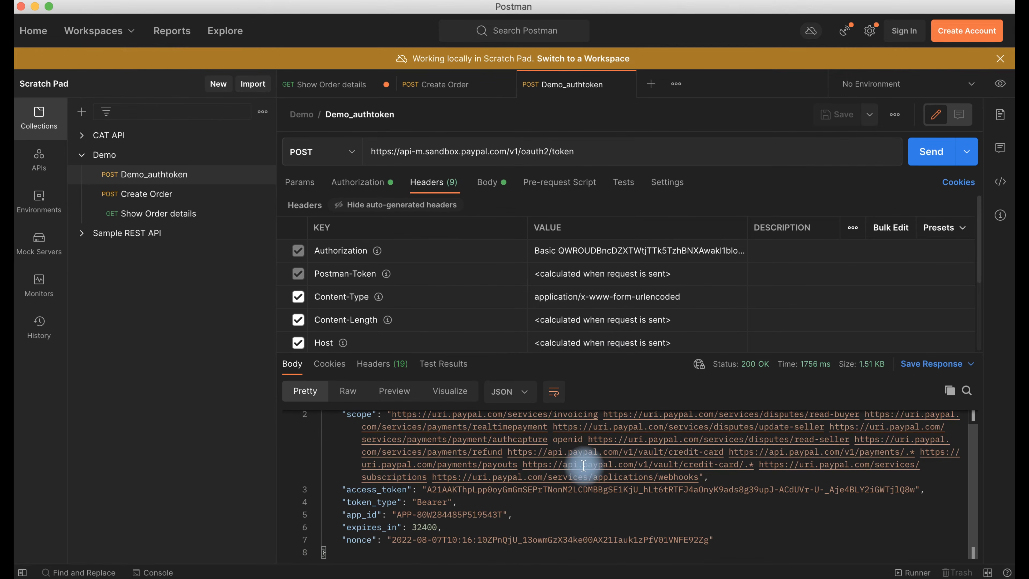
{"action": "left_click", "coordinate": [408, 490]}
{"action": "left_click_drag", "start_coordinate": [408, 490], "coordinate": [347, 489]}
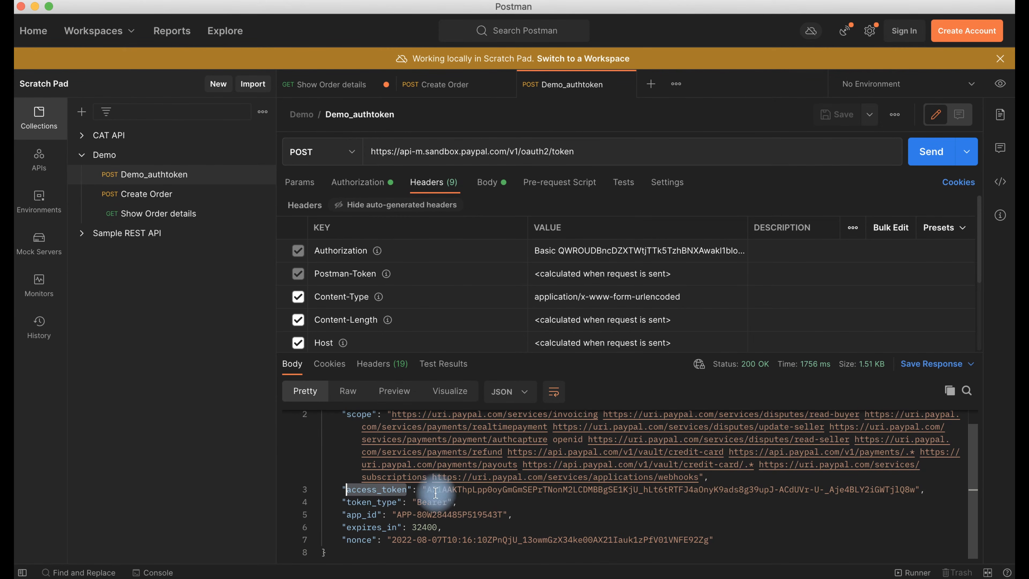
{"action": "left_click_drag", "start_coordinate": [427, 489], "coordinate": [915, 489]}
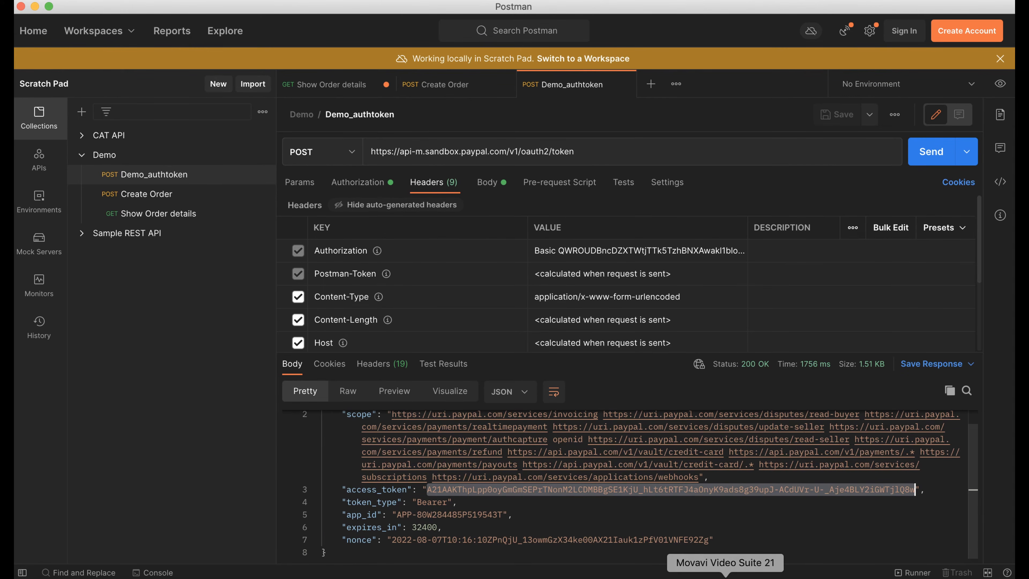
- Enter $.access_token as the extractor's JSON Path expression
{"action": "left_click", "coordinate": [704, 575]}
{"action": "left_click", "coordinate": [466, 165]}
{"action": "type", "text": "$."}
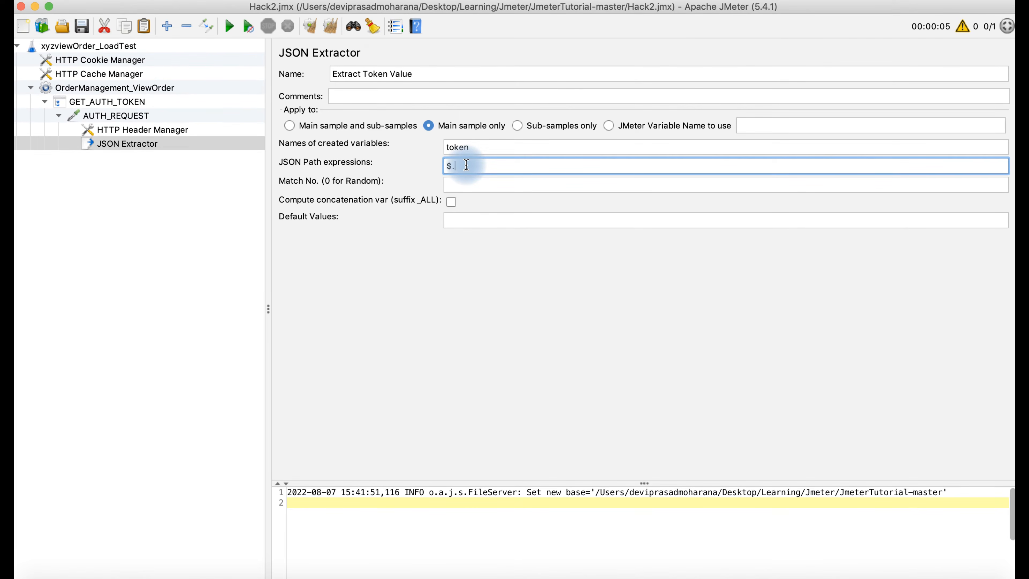
{"action": "type", "text": "access_token"}
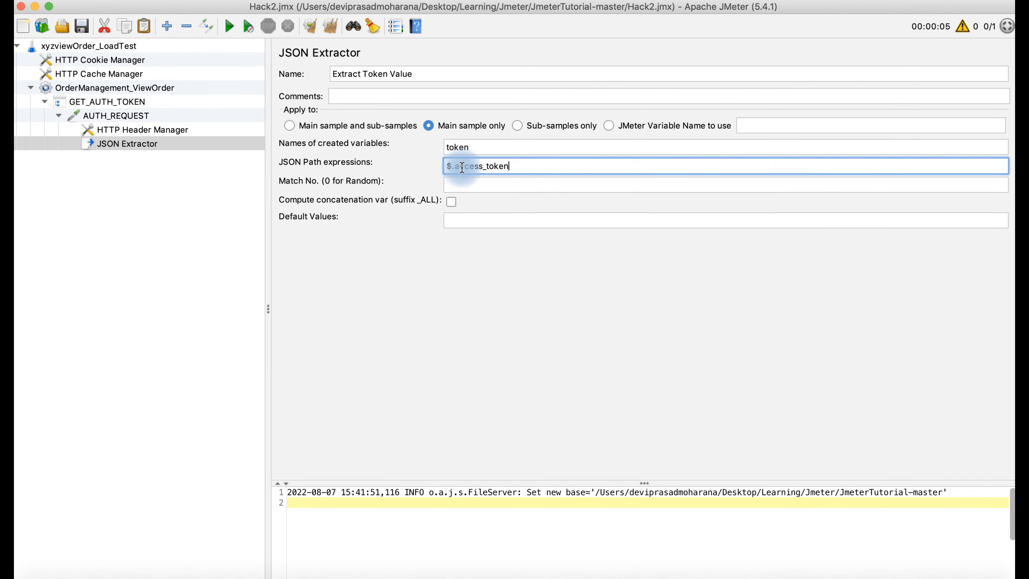
- Review the token variable name and save the plan with the $.access_token extractor
{"action": "left_click", "coordinate": [473, 146]}
{"action": "left_click_drag", "start_coordinate": [458, 144], "coordinate": [444, 141]}
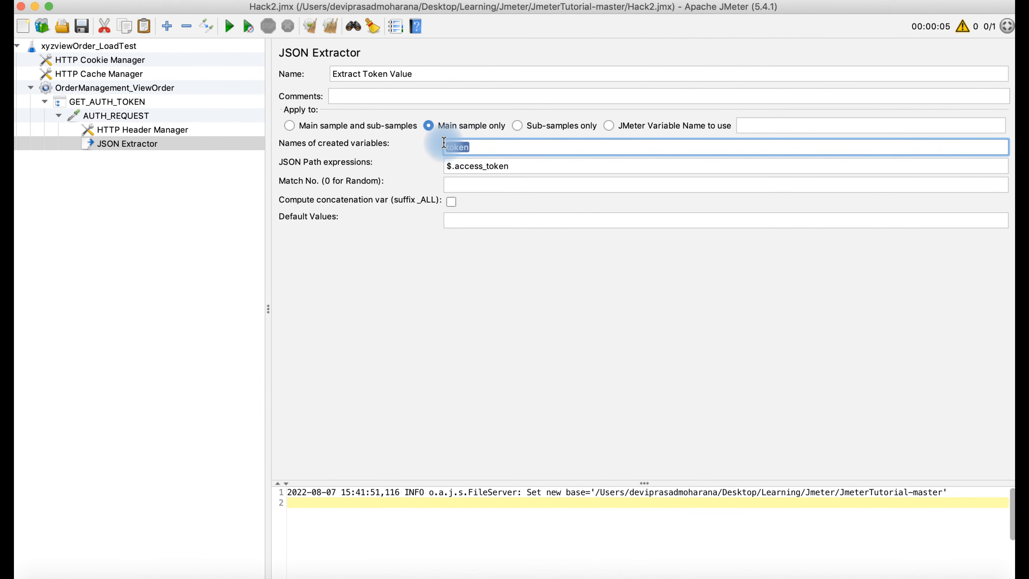
{"action": "left_click", "coordinate": [83, 26]}
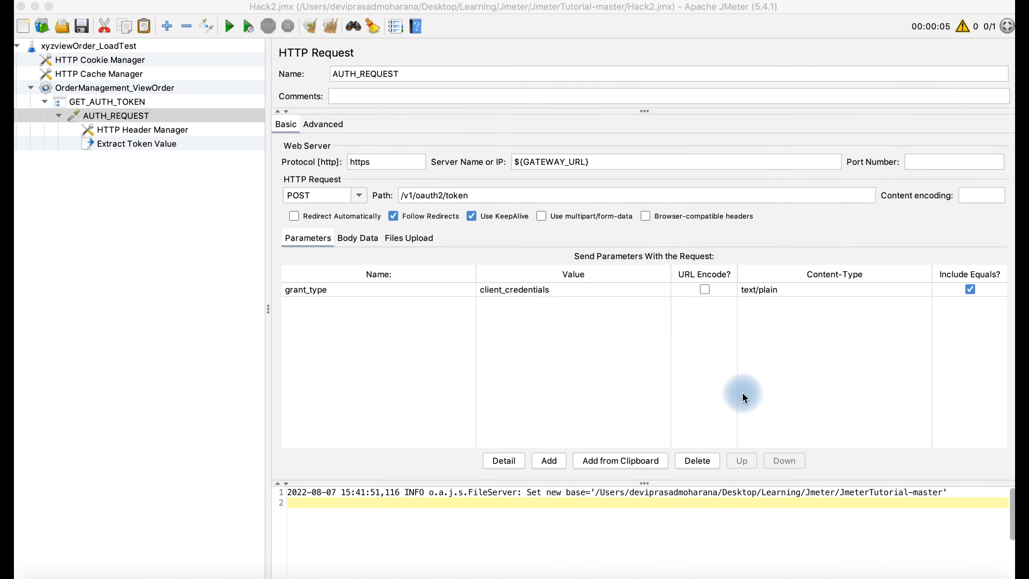
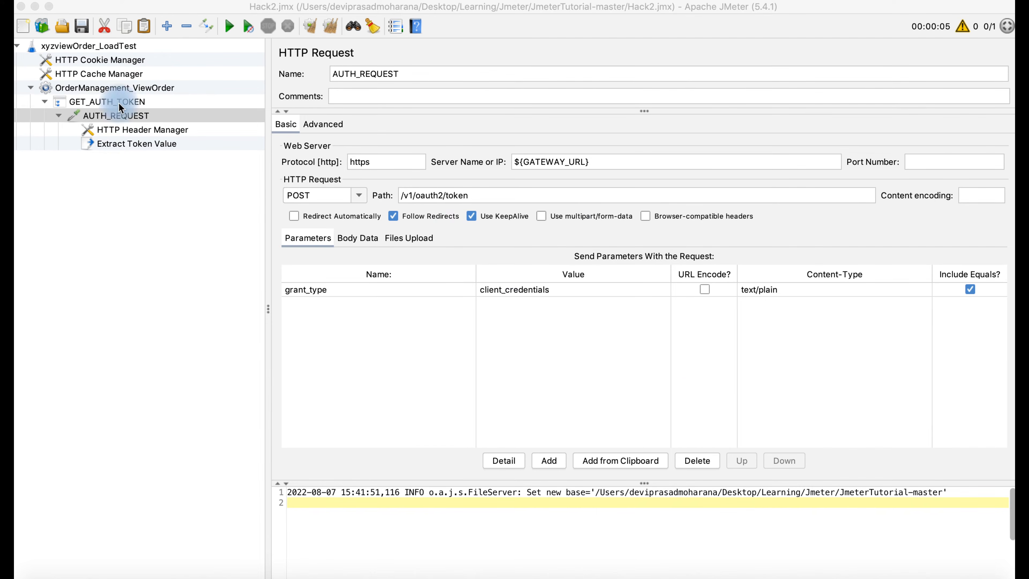
- Add a Response Assertion under the AUTH_REQUEST sampler
{"action": "right_click", "coordinate": [112, 117]}
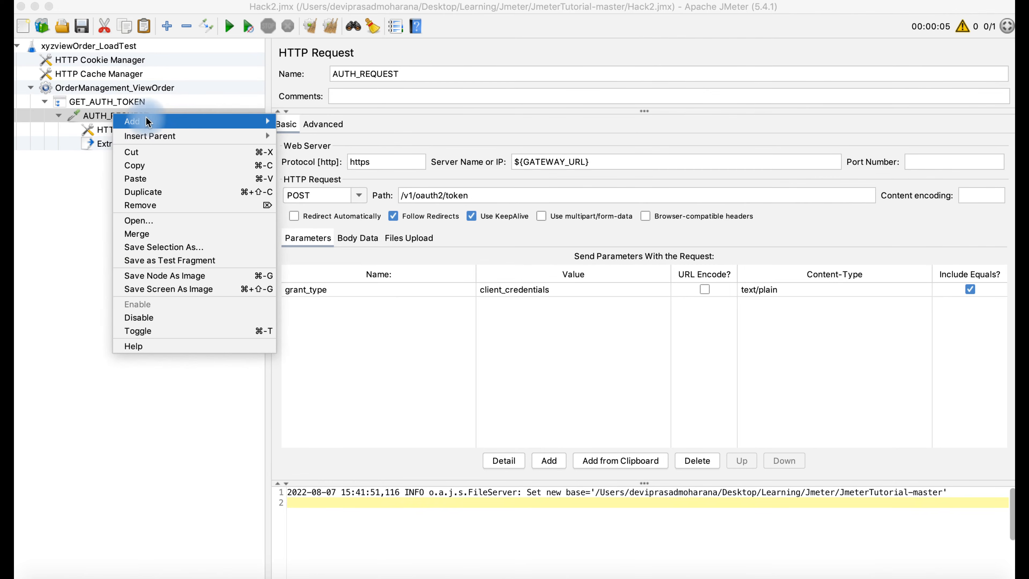
{"action": "mouse_move", "coordinate": [158, 123]}
{"action": "mouse_move", "coordinate": [305, 121]}
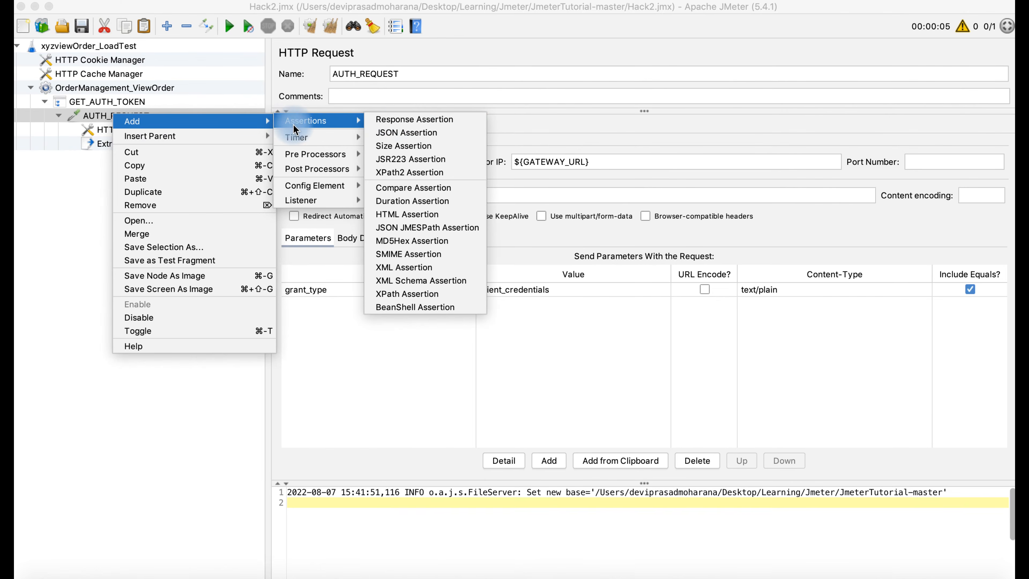
{"action": "left_click", "coordinate": [402, 119]}
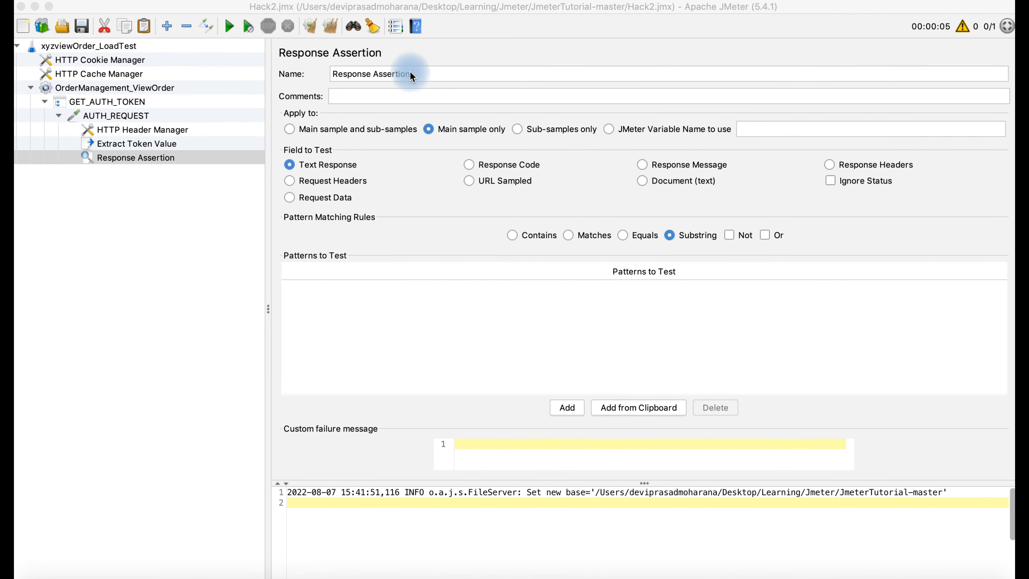
{"action": "left_click", "coordinate": [418, 74]}
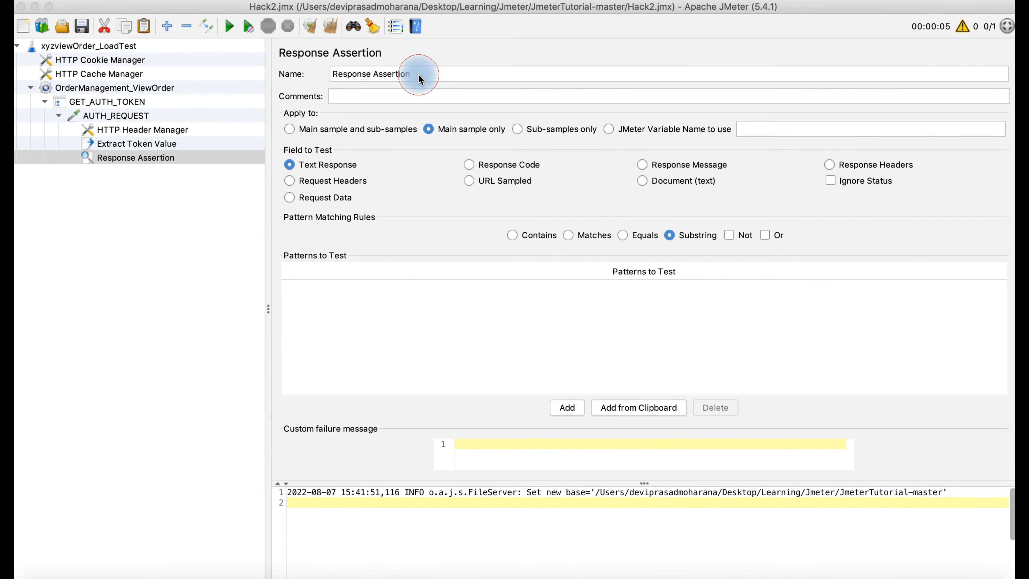
{"action": "left_click", "coordinate": [402, 75]}
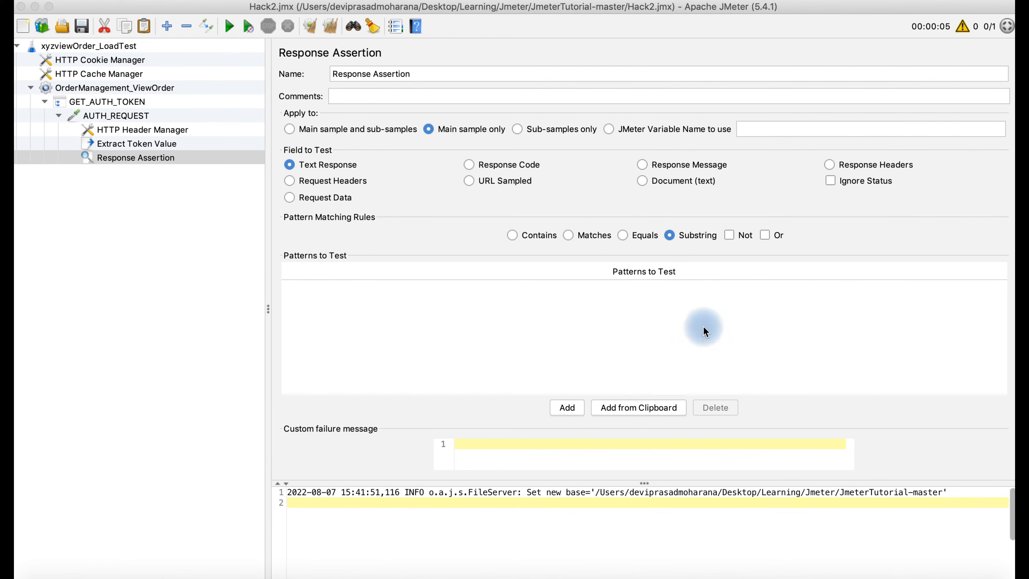
{"action": "left_click", "coordinate": [939, 565]}
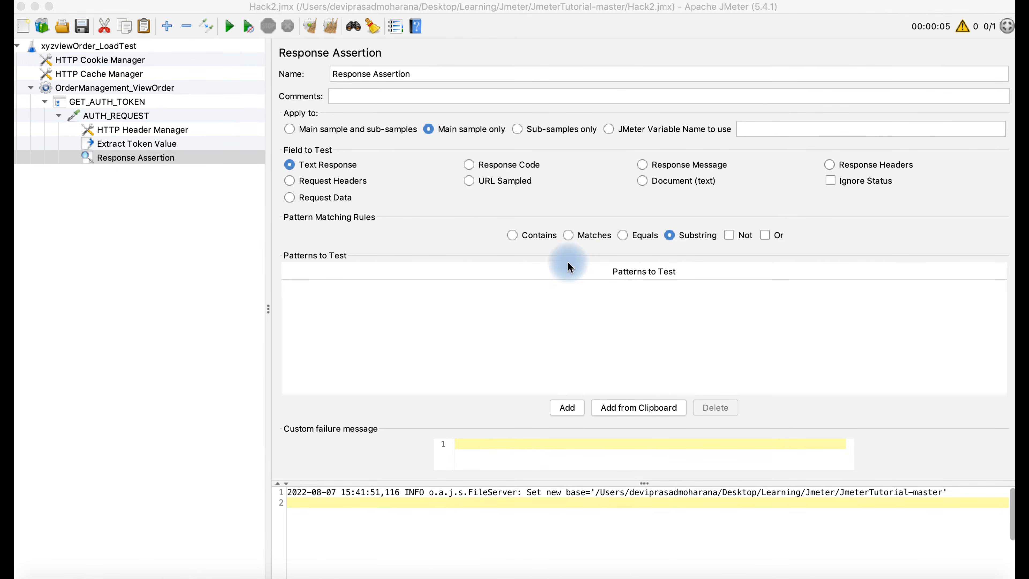
- Rename the assertion to TEXT CHECK:access_token
{"action": "left_click", "coordinate": [415, 74]}
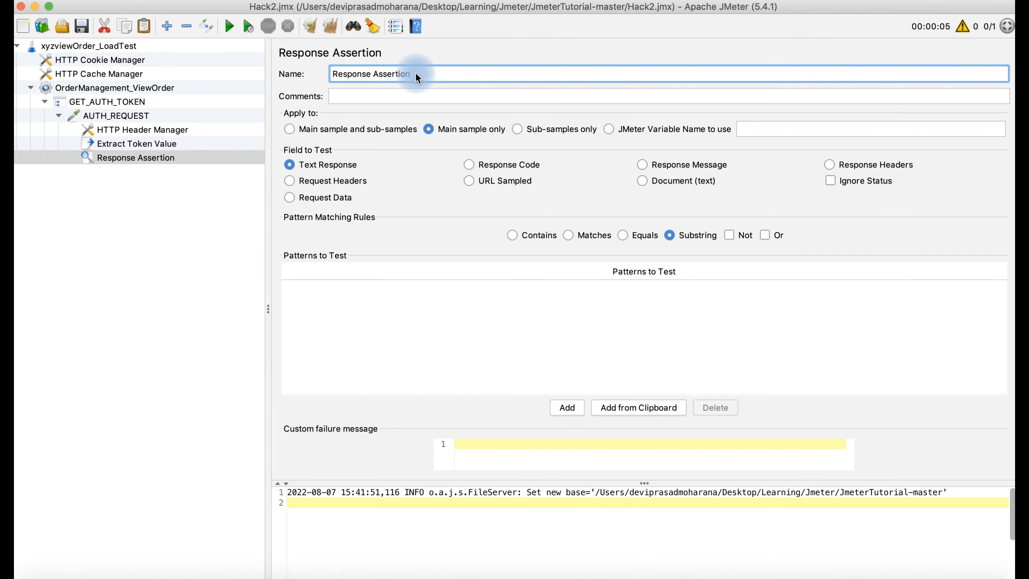
{"action": "key", "text": "BackSpace"}
{"action": "key", "text": "BackSpace"}
{"action": "key", "text": "BackSpace"}
{"action": "key", "text": "BackSpace"}
{"action": "key", "text": "BackSpace"}
{"action": "key", "text": "BackSpace"}
{"action": "key", "text": "BackSpace"}
{"action": "key", "text": "BackSpace"}
{"action": "key", "text": "BackSpace"}
{"action": "key", "text": "BackSpace"}
{"action": "key", "text": "BackSpace"}
{"action": "key", "text": "BackSpace"}
{"action": "key", "text": "BackSpace"}
{"action": "key", "text": "BackSpace"}
{"action": "key", "text": "BackSpace"}
{"action": "key", "text": "BackSpace"}
{"action": "key", "text": "BackSpace"}
{"action": "key", "text": "BackSpace"}
{"action": "type", "text": "Tok"}
{"action": "key", "text": "BackSpace"}
{"action": "key", "text": "BackSpace"}
{"action": "type", "text": "EXT CHECK"}
{"action": "type", "text": "_"}
{"action": "key", "text": "BackSpace"}
{"action": "type", "text": ":ACC"}
{"action": "key", "text": "BackSpace"}
{"action": "key", "text": "BackSpace"}
{"action": "key", "text": "BackSpace"}
{"action": "type", "text": "access_token"}
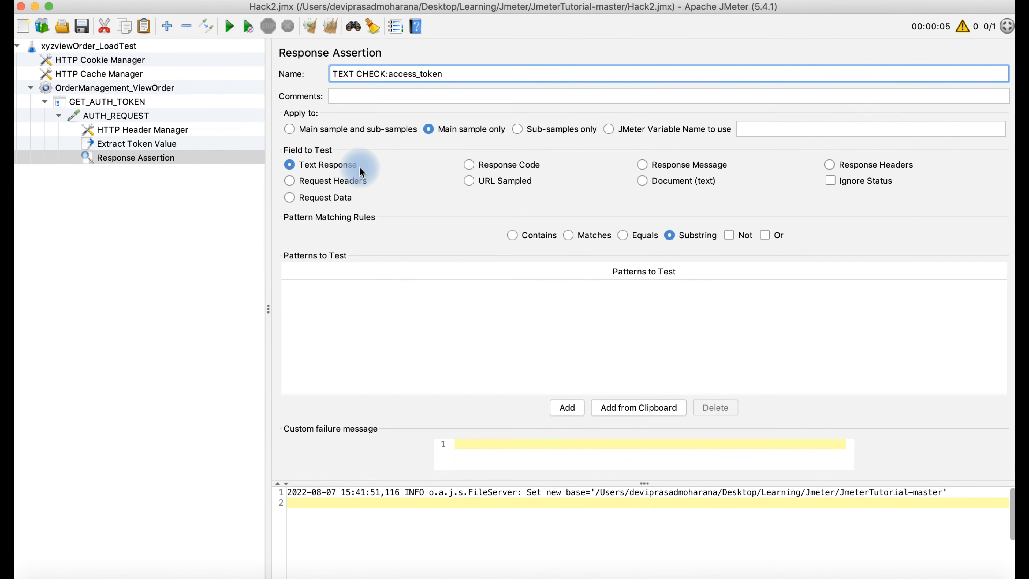
- Switch pattern matching to Contains and add an access_token pattern row
{"action": "left_click", "coordinate": [512, 235]}
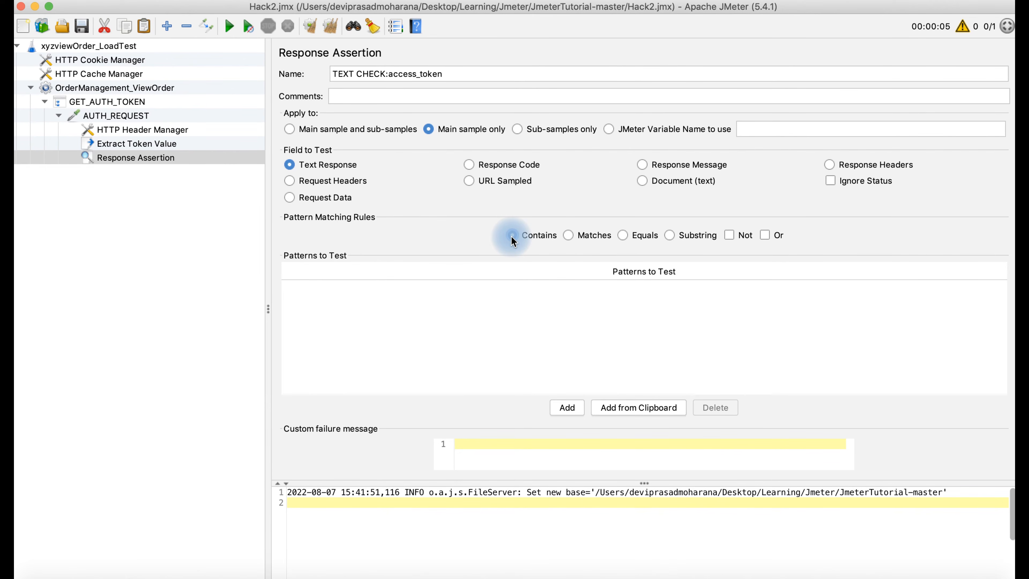
{"action": "left_click", "coordinate": [568, 407]}
{"action": "double_click", "coordinate": [354, 289]}
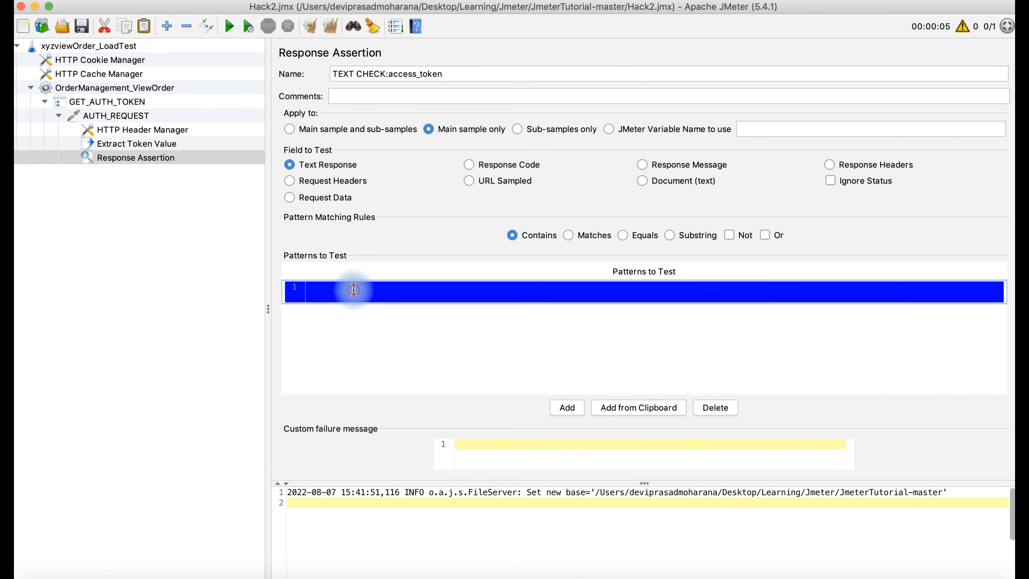
{"action": "type", "text": "ac"}
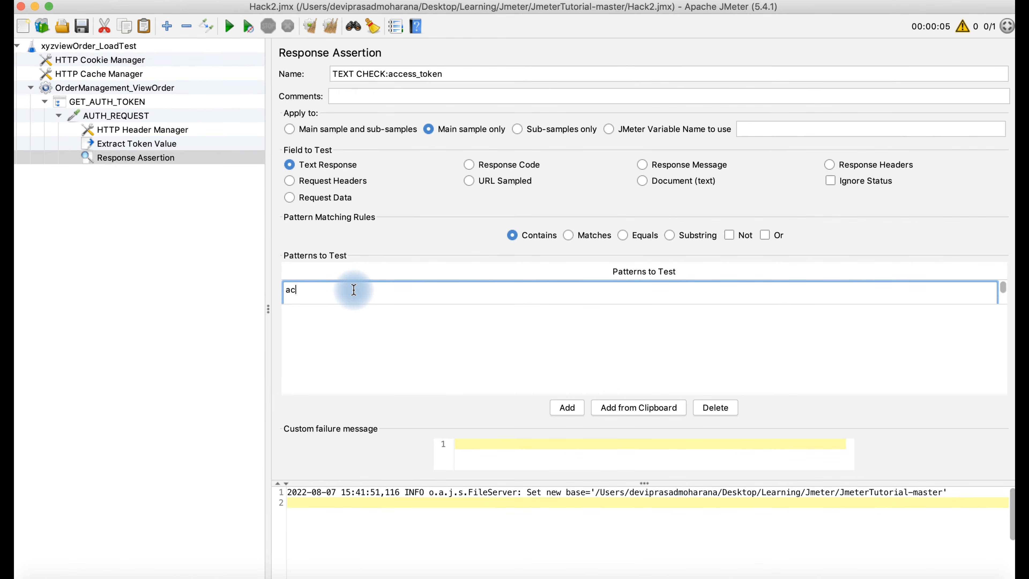
{"action": "type", "text": "cess_token"}
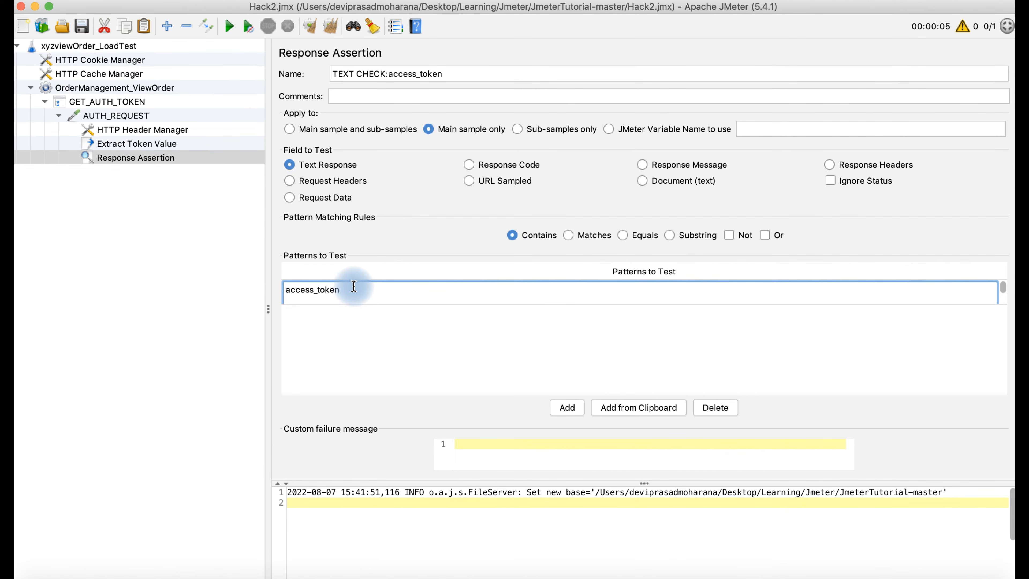
{"action": "left_click", "coordinate": [147, 146]}
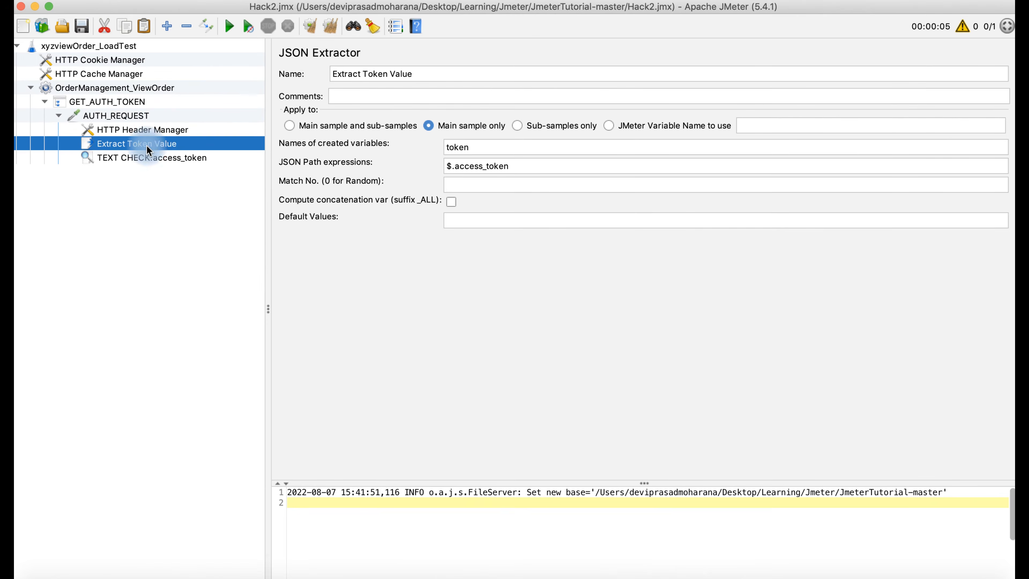
{"action": "left_click", "coordinate": [488, 147]}
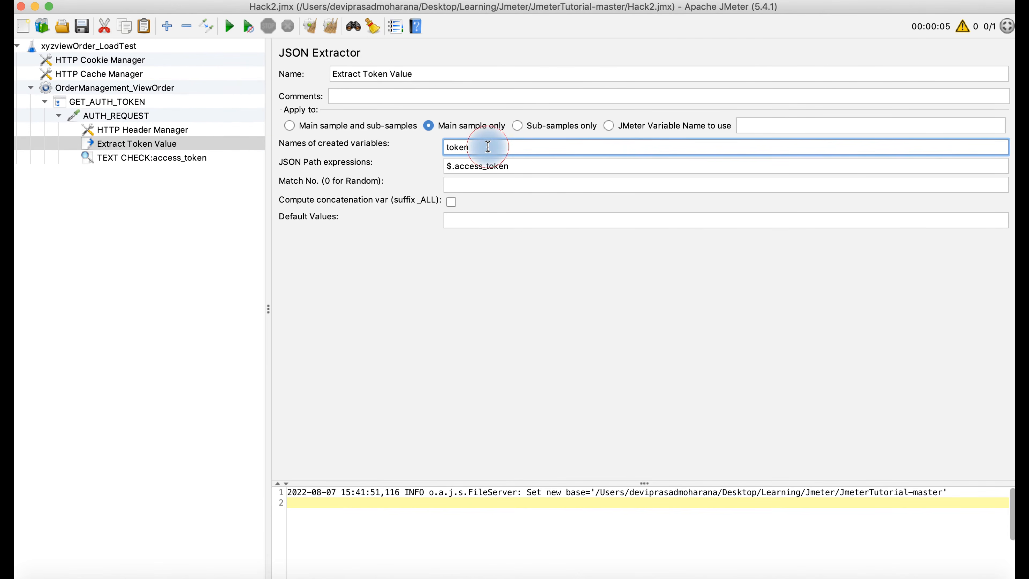
{"action": "left_click_drag", "start_coordinate": [488, 146], "coordinate": [433, 147]}
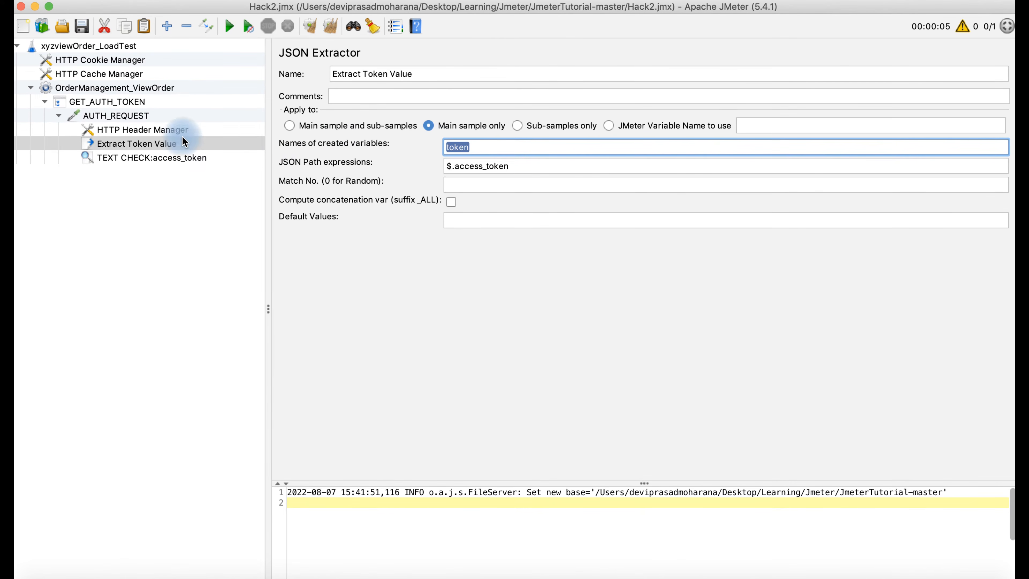
{"action": "left_click", "coordinate": [149, 143]}
{"action": "left_click", "coordinate": [157, 157]}
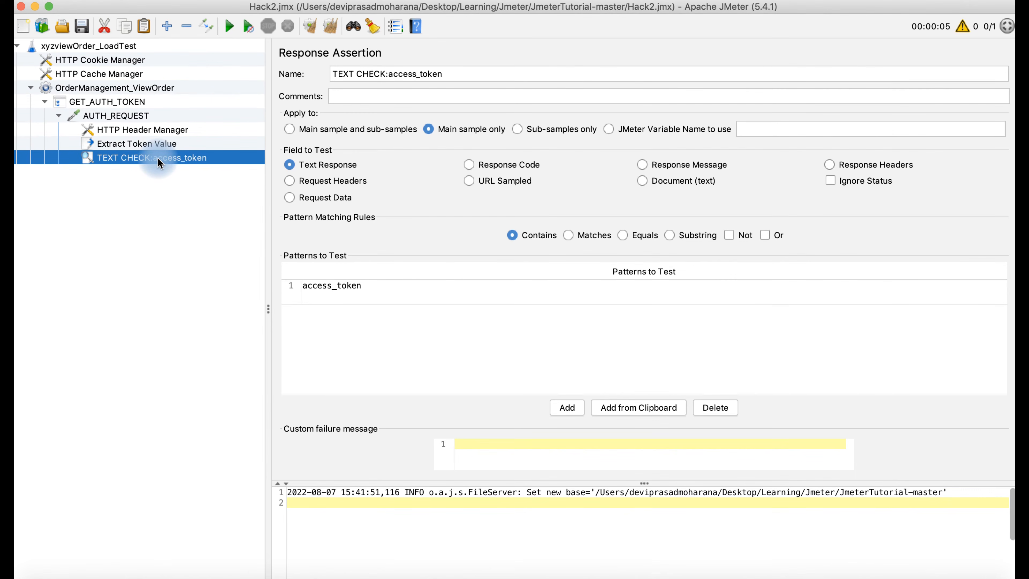
{"action": "left_click", "coordinate": [939, 570]}
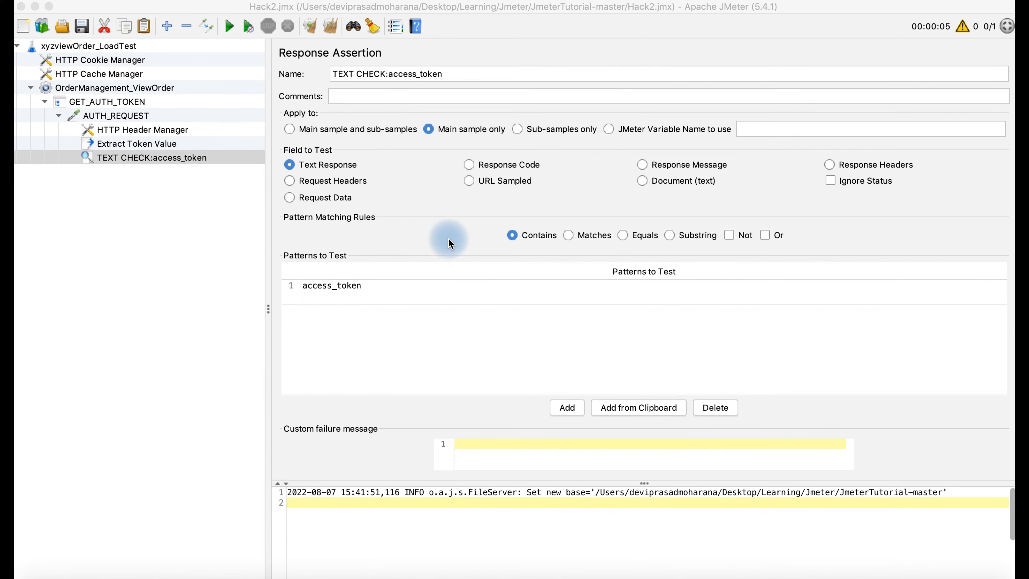
- Collapse GET_AUTH_TOKEN and add a Transaction Controller to the OrderManagement_ViewOrder thread group
{"action": "left_click", "coordinate": [157, 84]}
{"action": "left_click", "coordinate": [157, 88]}
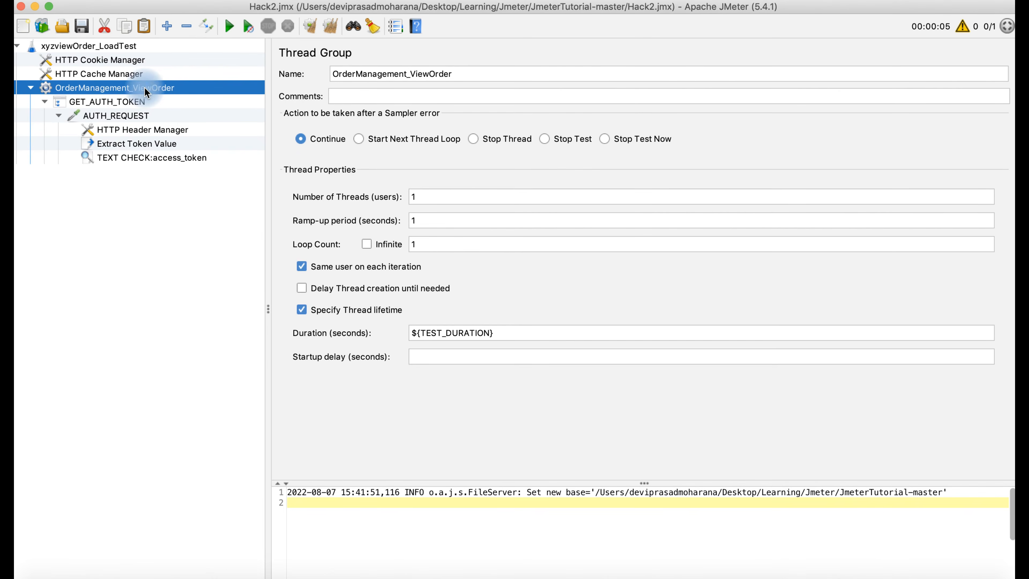
{"action": "left_click", "coordinate": [44, 102]}
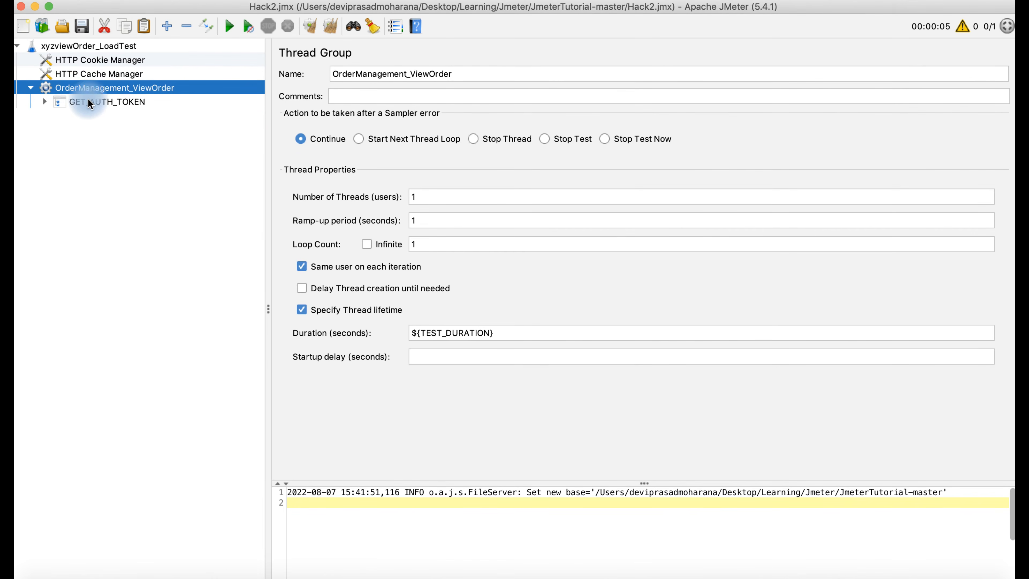
{"action": "right_click", "coordinate": [133, 87]}
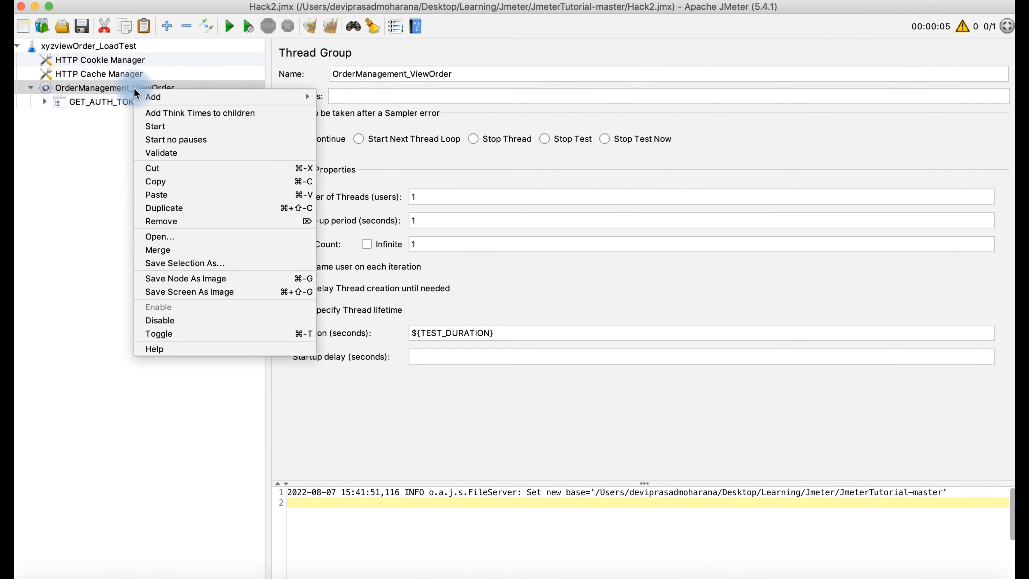
{"action": "mouse_move", "coordinate": [170, 98]}
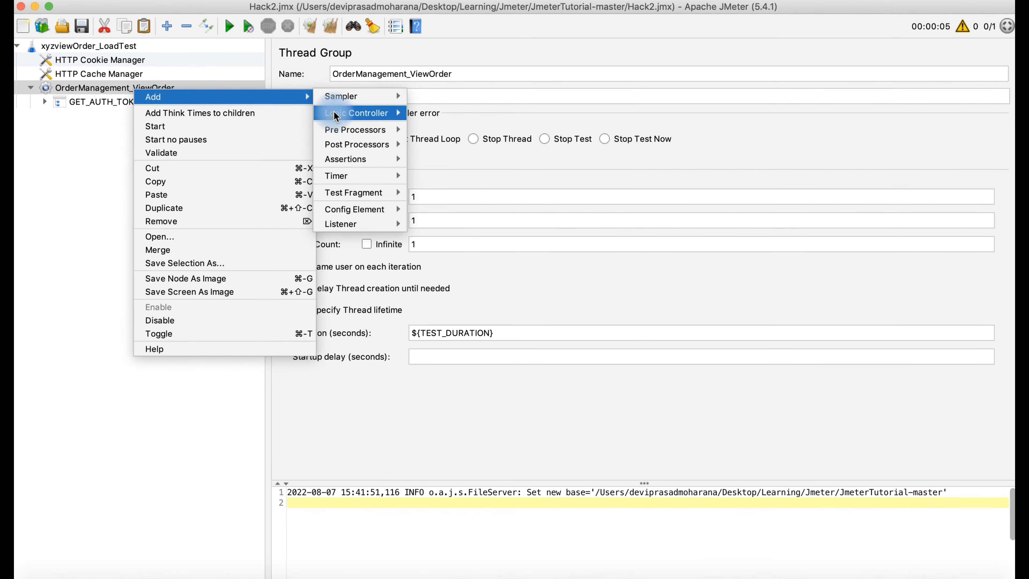
{"action": "mouse_move", "coordinate": [336, 117]}
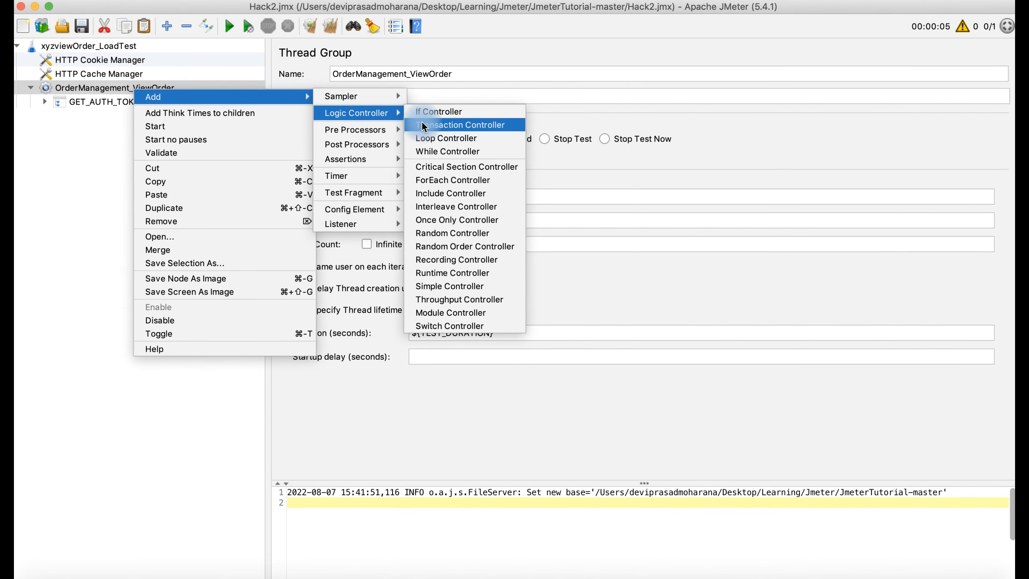
{"action": "left_click", "coordinate": [428, 126]}
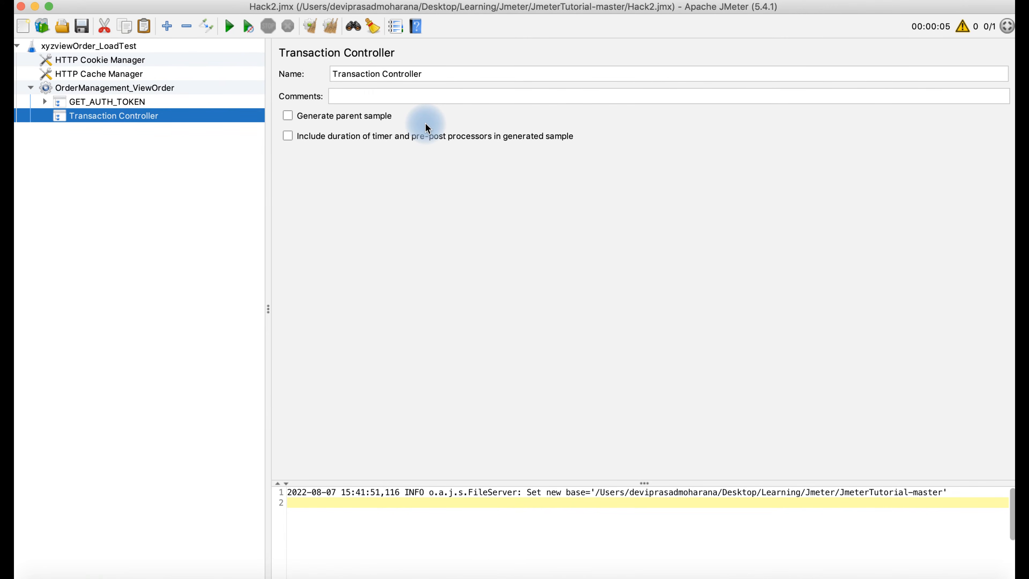
- Rename the controller to OrderManagement_TR_ViewOrder and turn on Generate parent sample
{"action": "left_click", "coordinate": [442, 75]}
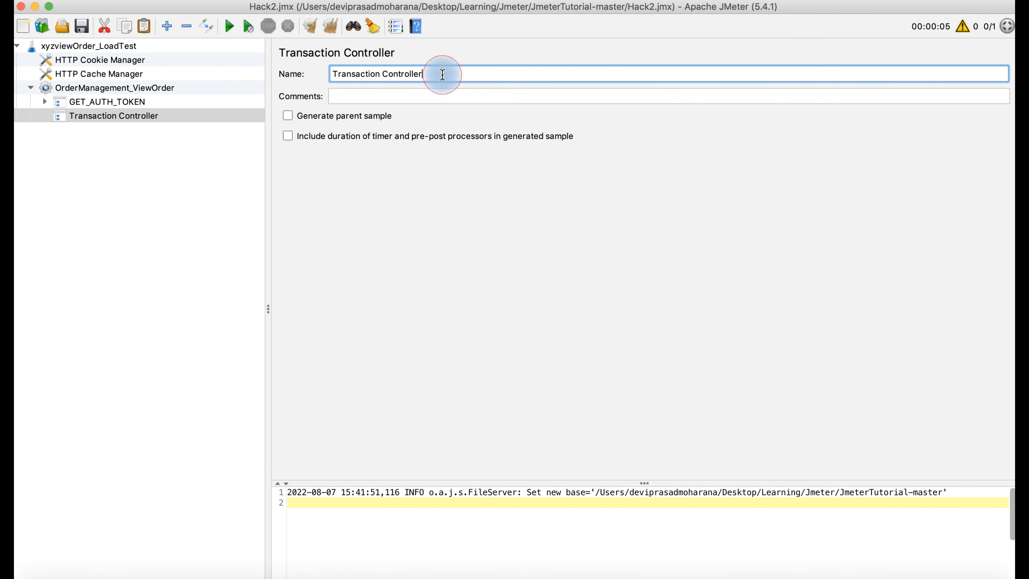
{"action": "key", "text": "BackSpace"}
{"action": "key", "text": "BackSpace"}
{"action": "key", "text": "BackSpace"}
{"action": "key", "text": "BackSpace"}
{"action": "key", "text": "BackSpace"}
{"action": "key", "text": "BackSpace"}
{"action": "key", "text": "BackSpace"}
{"action": "key", "text": "BackSpace"}
{"action": "key", "text": "BackSpace"}
{"action": "key", "text": "BackSpace"}
{"action": "key", "text": "BackSpace"}
{"action": "key", "text": "BackSpace"}
{"action": "key", "text": "BackSpace"}
{"action": "key", "text": "BackSpace"}
{"action": "key", "text": "BackSpace"}
{"action": "key", "text": "BackSpace"}
{"action": "key", "text": "BackSpace"}
{"action": "key", "text": "BackSpace"}
{"action": "key", "text": "BackSpace"}
{"action": "key", "text": "BackSpace"}
{"action": "key", "text": "BackSpace"}
{"action": "type", "text": "<F"}
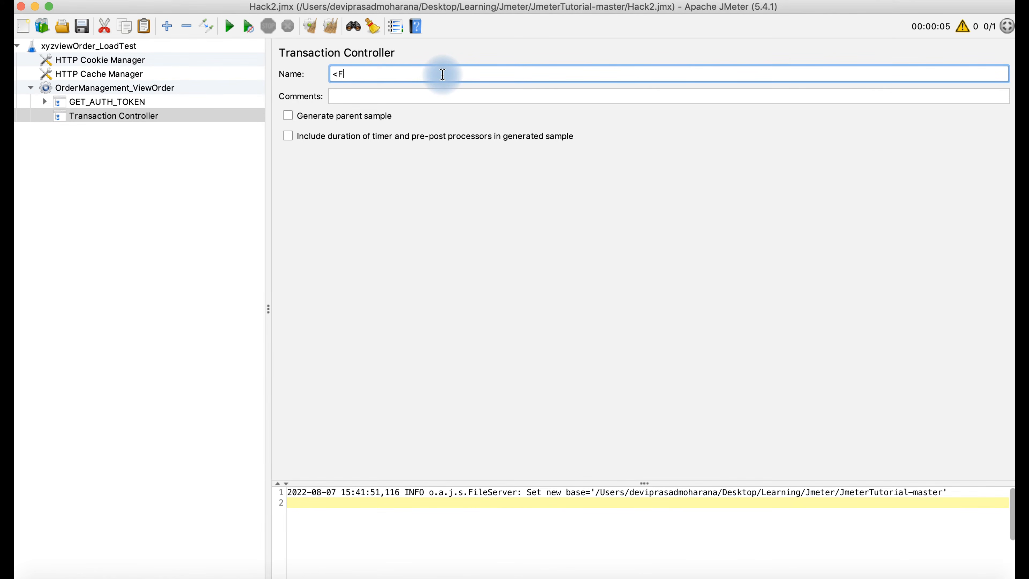
{"action": "type", "text": "unctionalityName>_TR_"}
{"action": "type", "text": "ansaction n"}
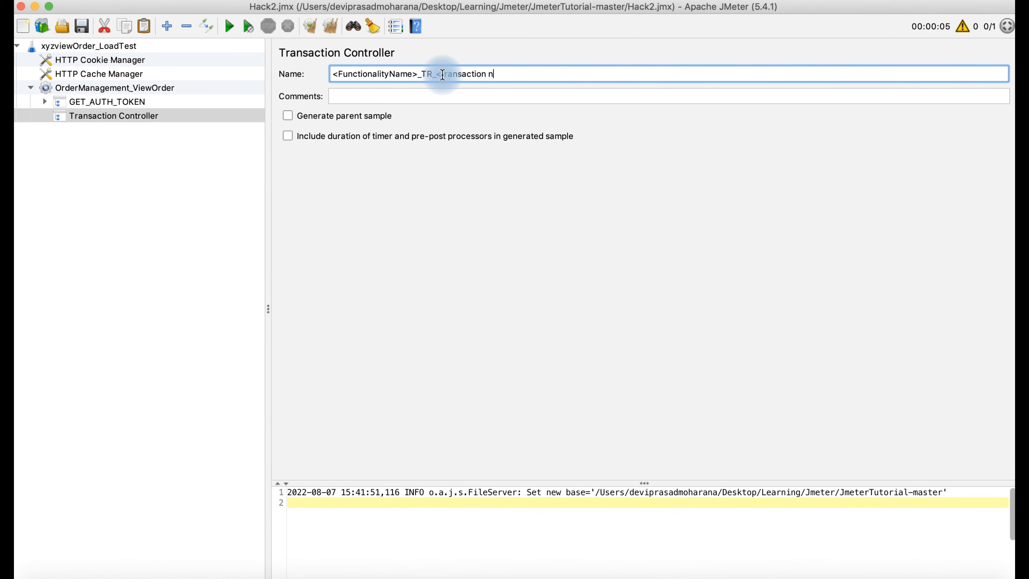
{"action": "type", "text": "ame>"}
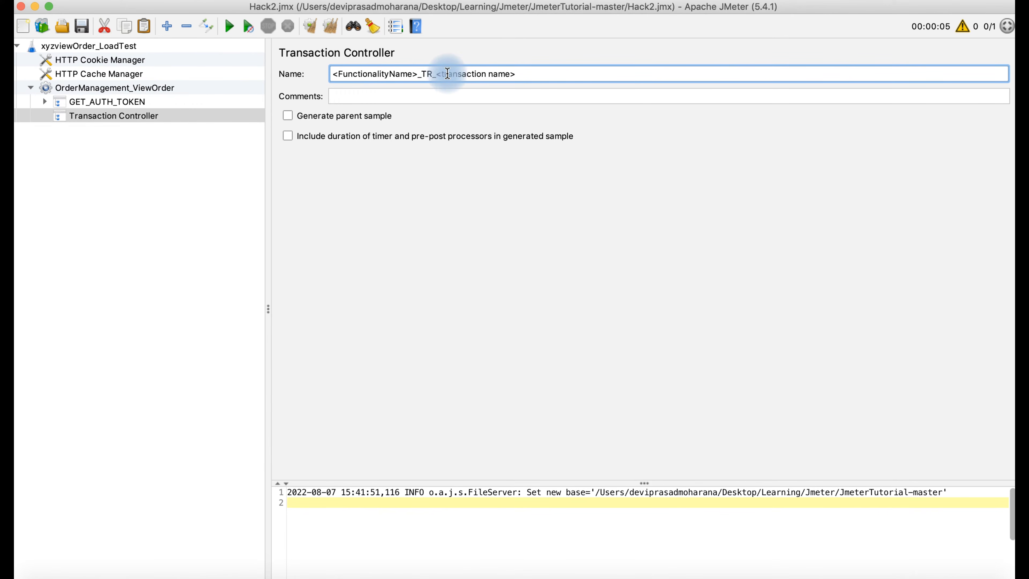
{"action": "key", "text": "BackSpace"}
{"action": "key", "text": "BackSpace"}
{"action": "key", "text": "BackSpace"}
{"action": "key", "text": "BackSpace"}
{"action": "key", "text": "BackSpace"}
{"action": "key", "text": "BackSpace"}
{"action": "key", "text": "BackSpace"}
{"action": "key", "text": "BackSpace"}
{"action": "key", "text": "BackSpace"}
{"action": "key", "text": "BackSpace"}
{"action": "key", "text": "BackSpace"}
{"action": "key", "text": "BackSpace"}
{"action": "key", "text": "BackSpace"}
{"action": "key", "text": "BackSpace"}
{"action": "key", "text": "BackSpace"}
{"action": "key", "text": "BackSpace"}
{"action": "key", "text": "BackSpace"}
{"action": "key", "text": "BackSpace"}
{"action": "key", "text": "BackSpace"}
{"action": "key", "text": "BackSpace"}
{"action": "key", "text": "BackSpace"}
{"action": "key", "text": "BackSpace"}
{"action": "key", "text": "BackSpace"}
{"action": "key", "text": "BackSpace"}
{"action": "key", "text": "BackSpace"}
{"action": "key", "text": "BackSpace"}
{"action": "key", "text": "BackSpace"}
{"action": "key", "text": "BackSpace"}
{"action": "key", "text": "BackSpace"}
{"action": "key", "text": "BackSpace"}
{"action": "key", "text": "BackSpace"}
{"action": "key", "text": "BackSpace"}
{"action": "key", "text": "BackSpace"}
{"action": "key", "text": "BackSpace"}
{"action": "key", "text": "BackSpace"}
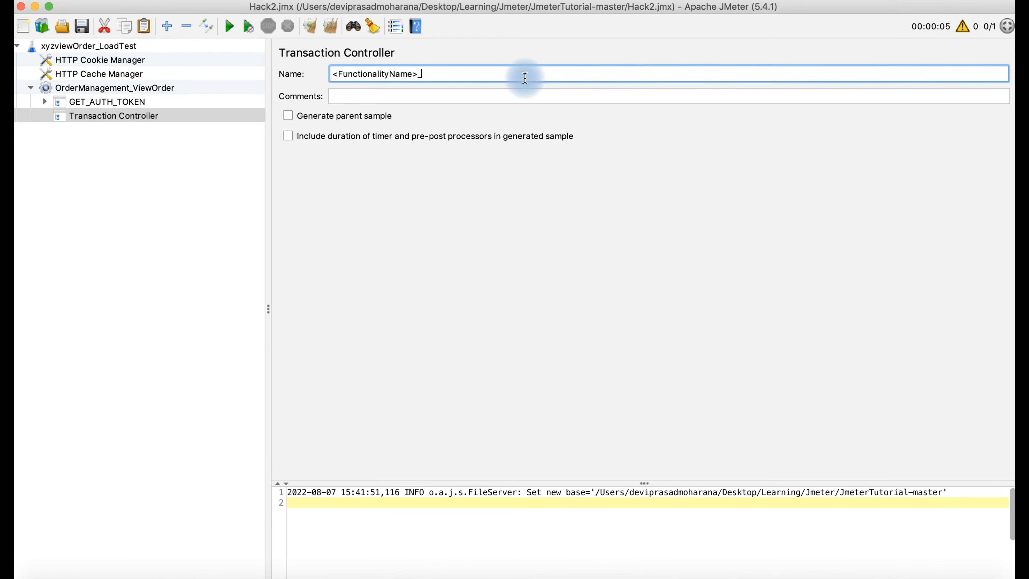
{"action": "key", "text": "BackSpace"}
{"action": "key", "text": "BackSpace"}
{"action": "key", "text": "BackSpace"}
{"action": "type", "text": "Oder"}
{"action": "key", "text": "BackSpace"}
{"action": "key", "text": "BackSpace"}
{"action": "key", "text": "BackSpace"}
{"action": "type", "text": "rderManagme"}
{"action": "type", "text": "n"}
{"action": "key", "text": "BackSpace"}
{"action": "key", "text": "BackSpace"}
{"action": "key", "text": "BackSpace"}
{"action": "key", "text": "BackSpace"}
{"action": "type", "text": "gement_TR_ViewOrder"}
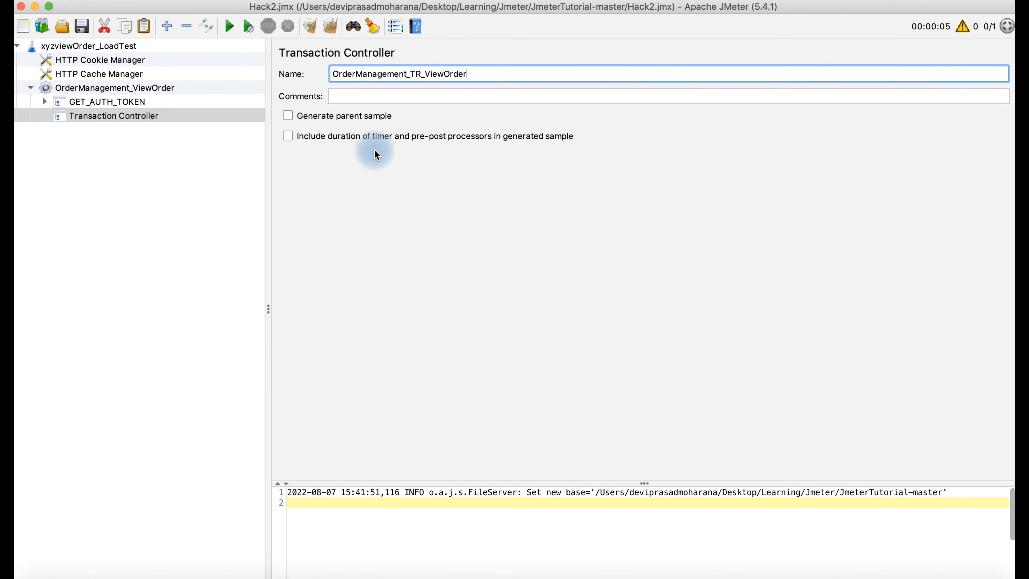
{"action": "left_click", "coordinate": [288, 116]}
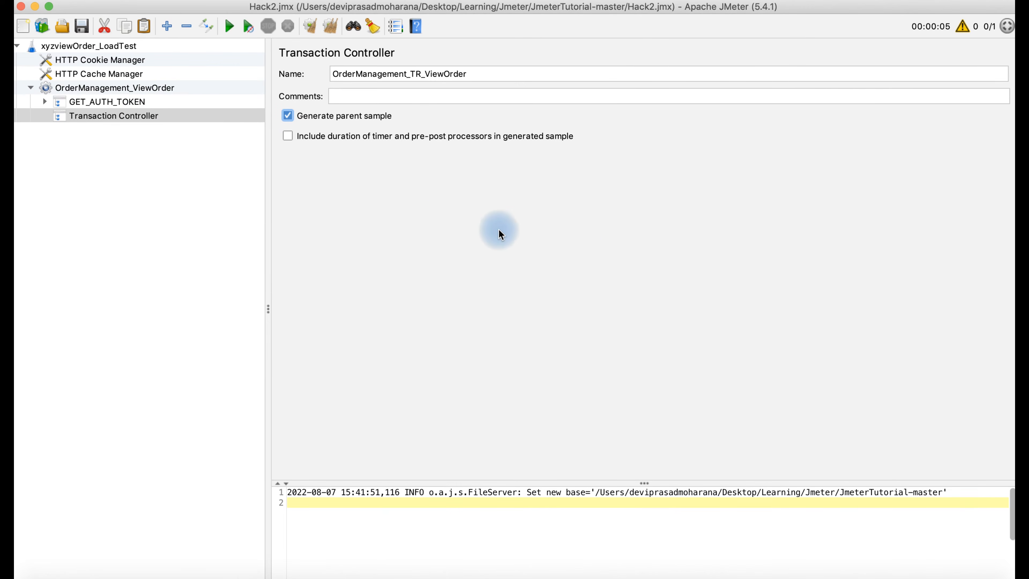
{"action": "left_click", "coordinate": [938, 569]}
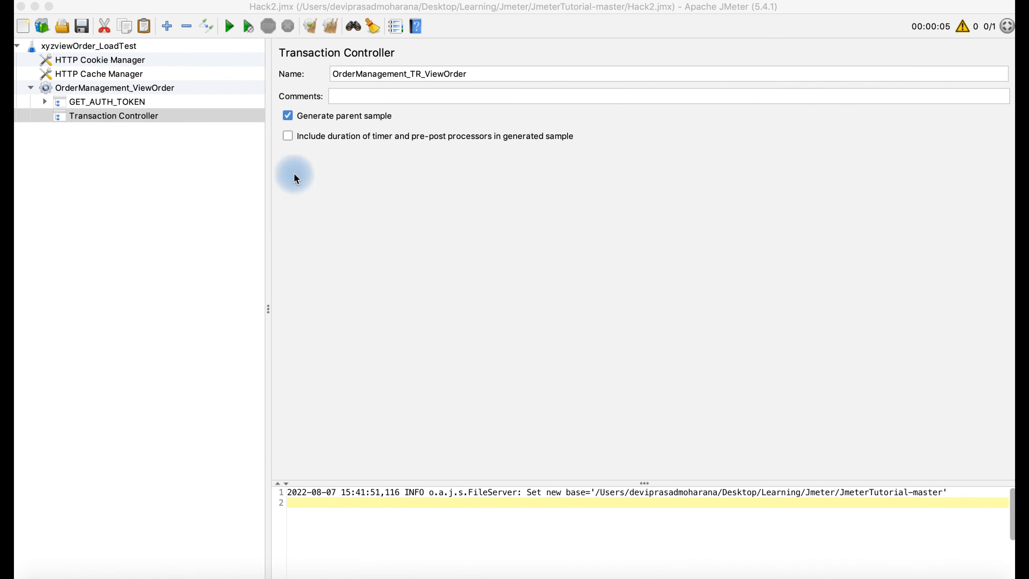
- Add an HTTP Request sampler inside OrderManagement_TR_ViewOrder and name it OrderManagement_tr_ViewOrder
{"action": "right_click", "coordinate": [139, 118]}
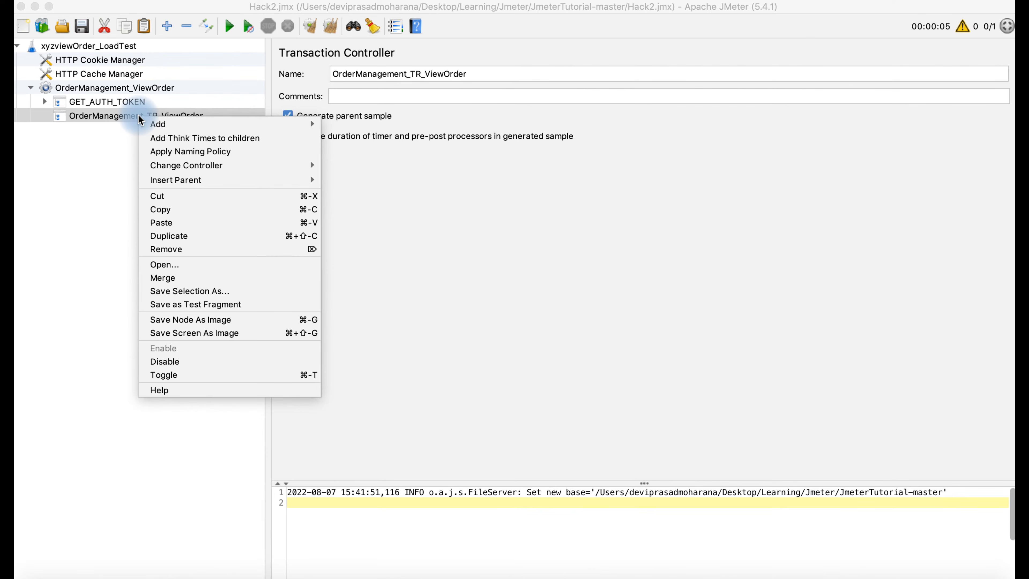
{"action": "mouse_move", "coordinate": [193, 129]}
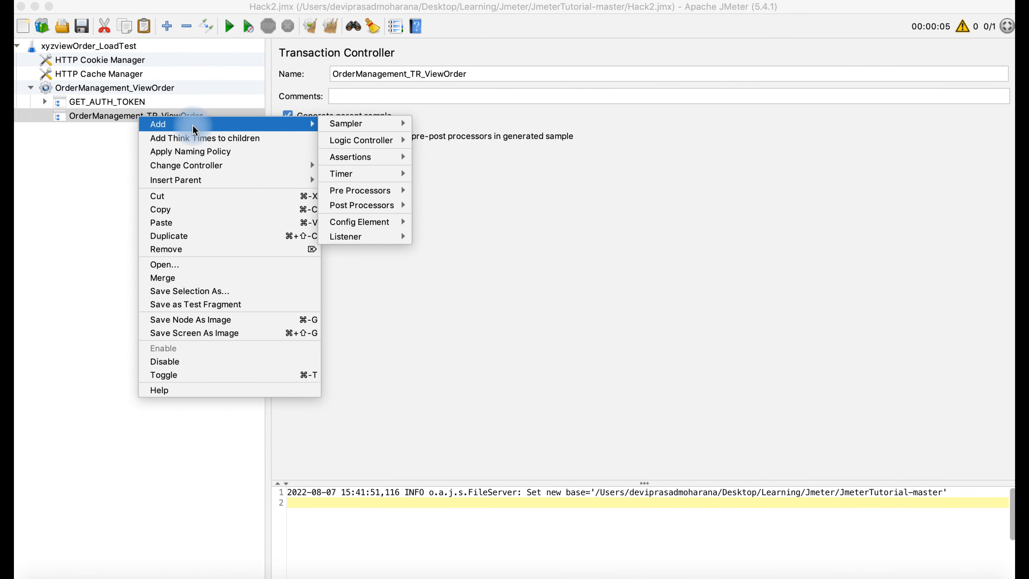
{"action": "mouse_move", "coordinate": [369, 128]}
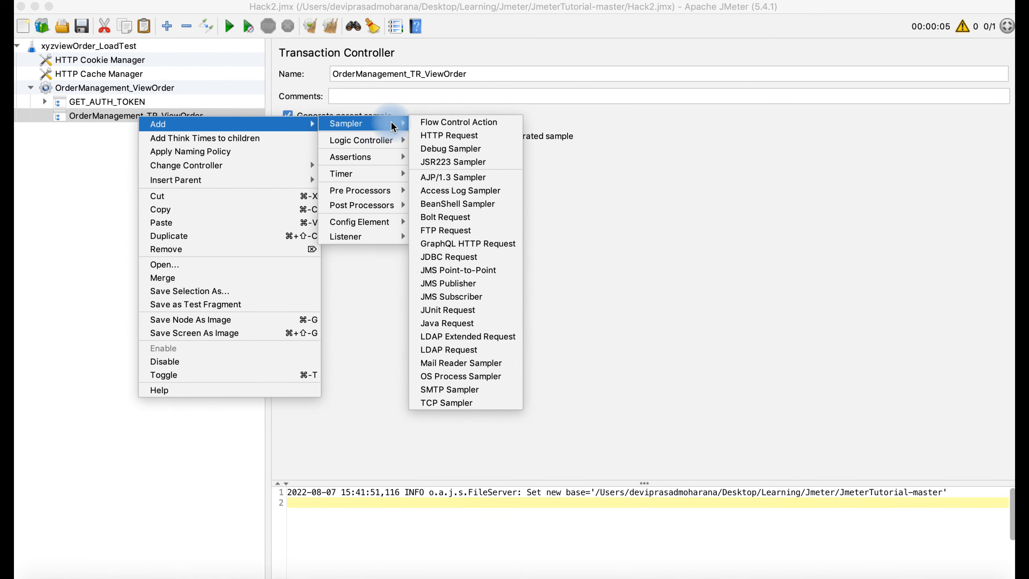
{"action": "left_click", "coordinate": [443, 136]}
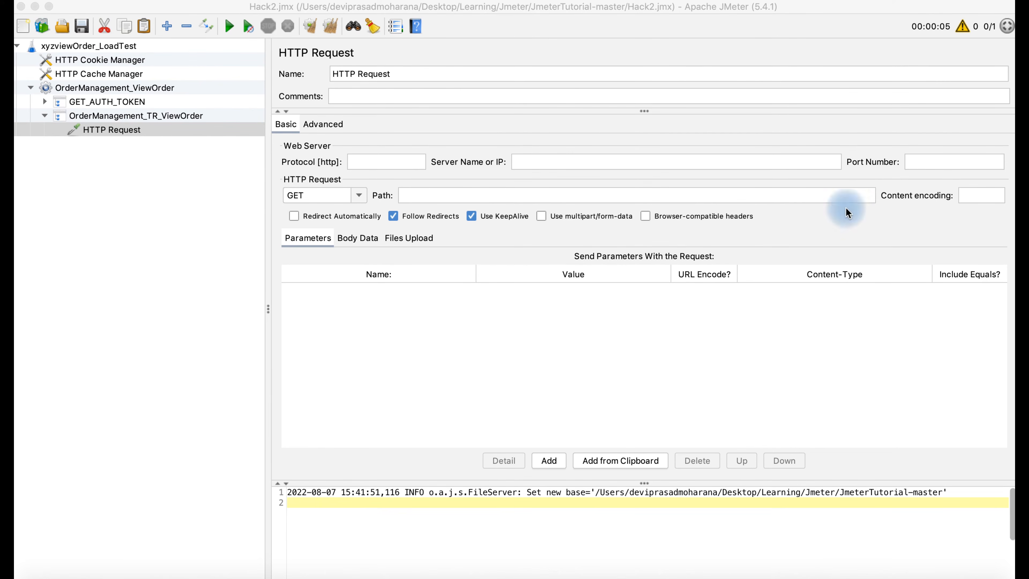
{"action": "left_click", "coordinate": [399, 76]}
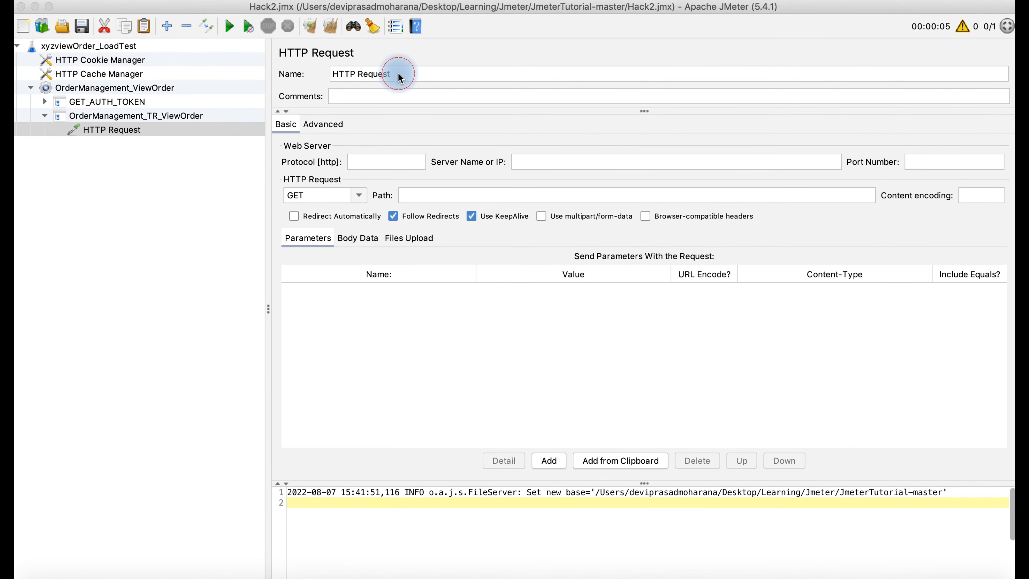
{"action": "left_click", "coordinate": [398, 76]}
{"action": "left_click", "coordinate": [343, 71]}
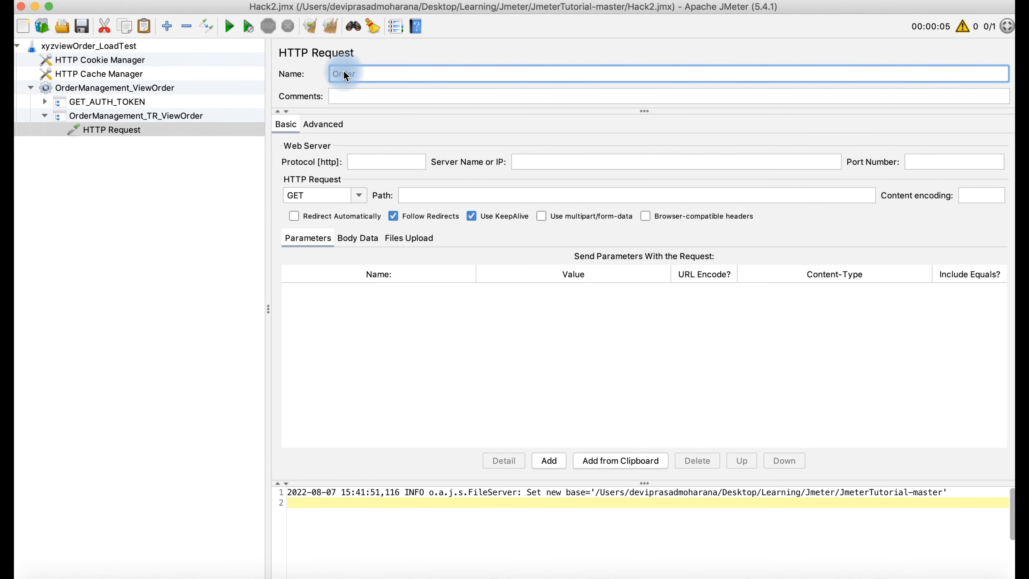
{"action": "type", "text": "OrderManagement_tr_ViewOrder"}
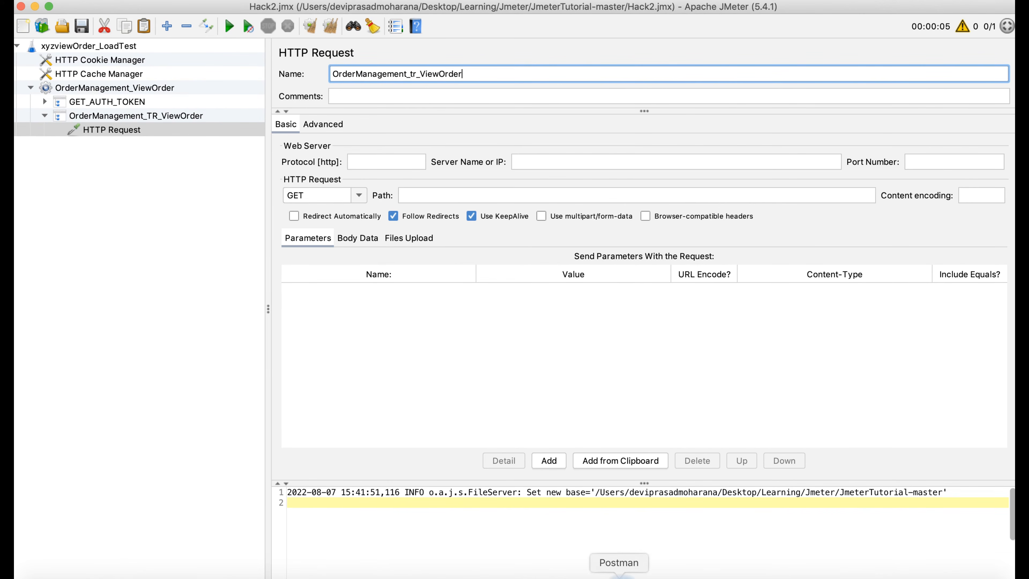
- Check the Show Order details request in Postman and set the sampler protocol to https
{"action": "left_click", "coordinate": [619, 576]}
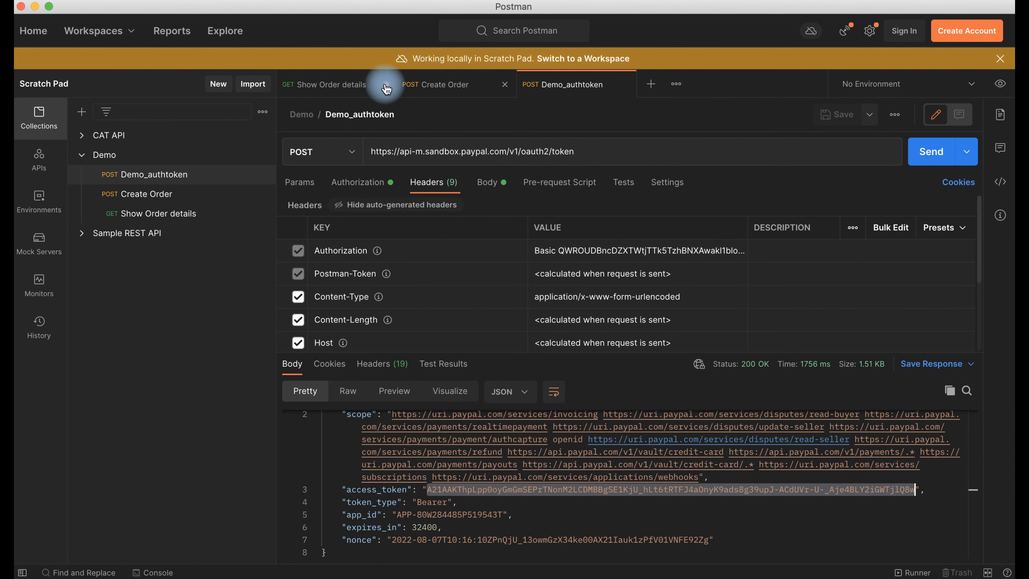
{"action": "left_click", "coordinate": [346, 85]}
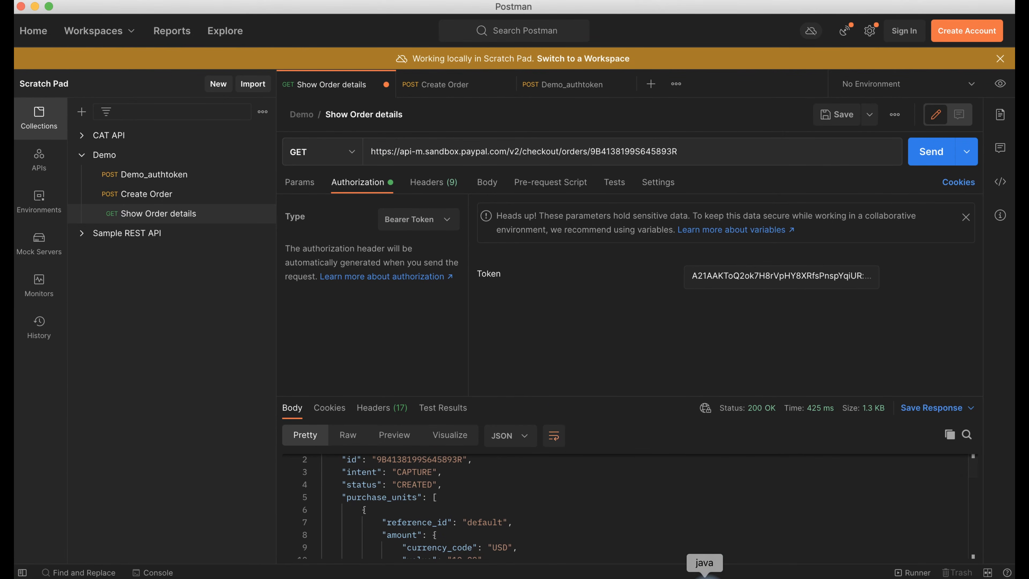
{"action": "left_click", "coordinate": [704, 571]}
{"action": "left_click", "coordinate": [408, 161]}
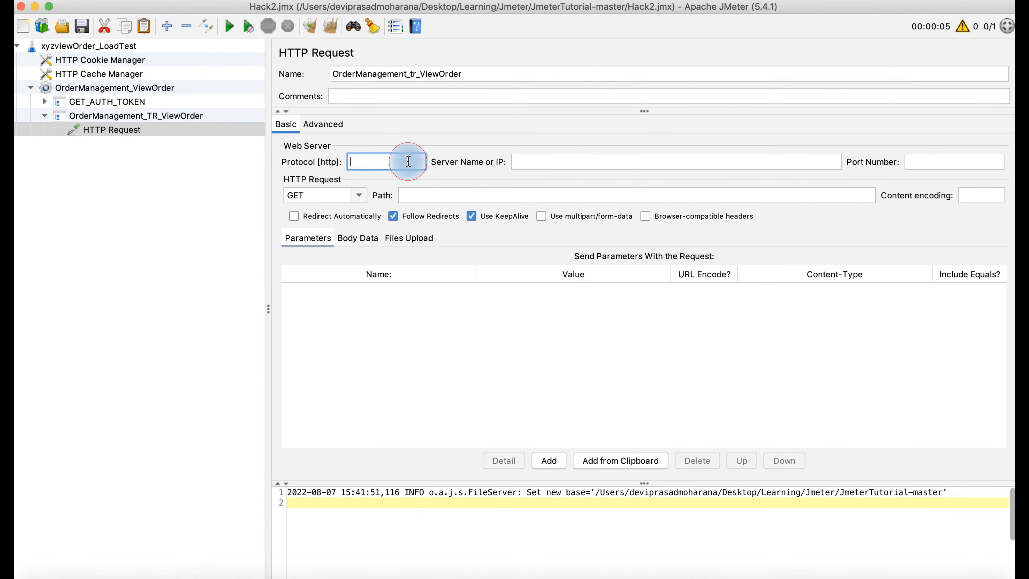
{"action": "type", "text": "https"}
- Set Server Name to ${GATEWAY_URL}, copying the variable name from the Test Plan variables
{"action": "left_click", "coordinate": [564, 162]}
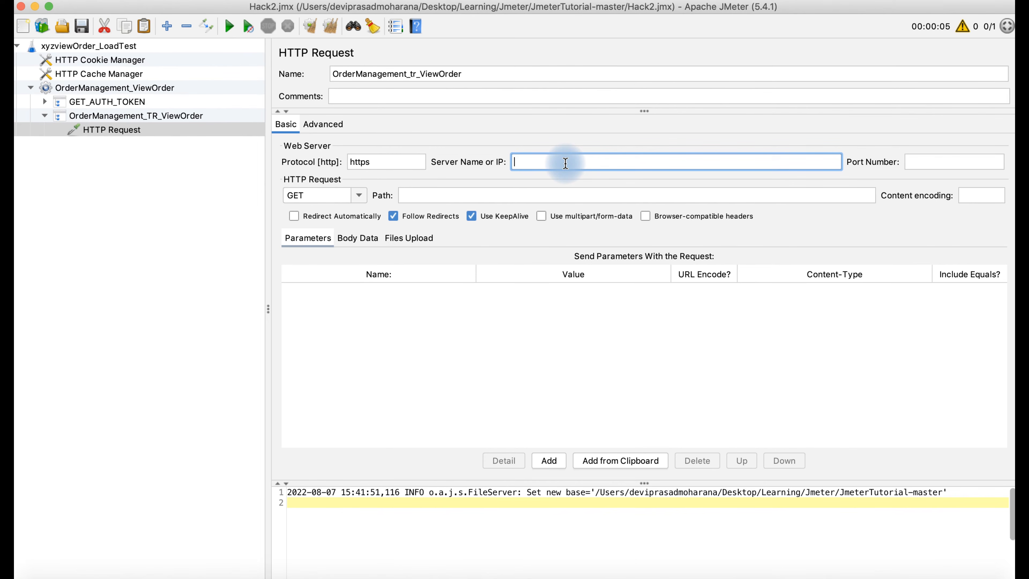
{"action": "type", "text": "${"}
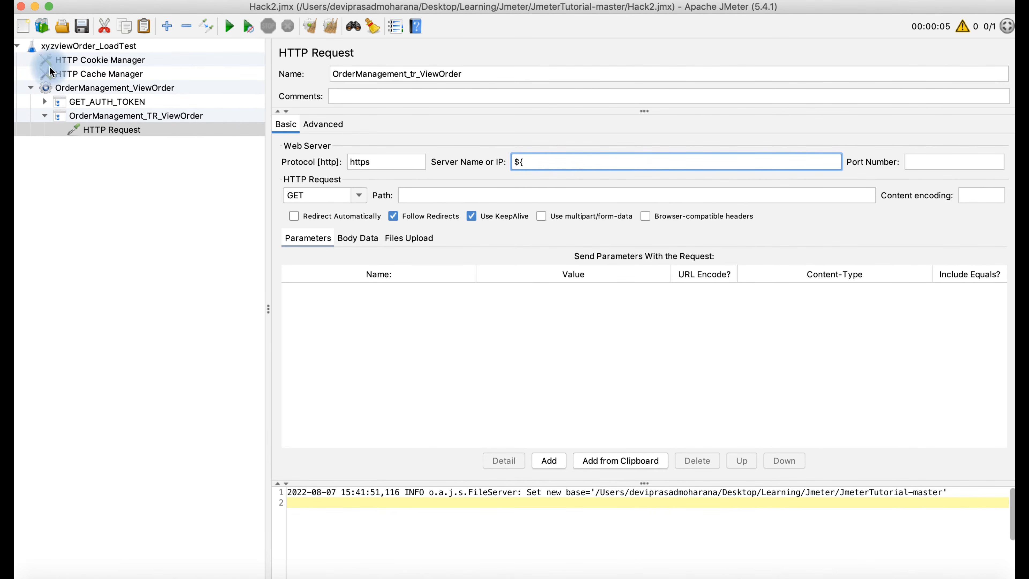
{"action": "left_click", "coordinate": [81, 46]}
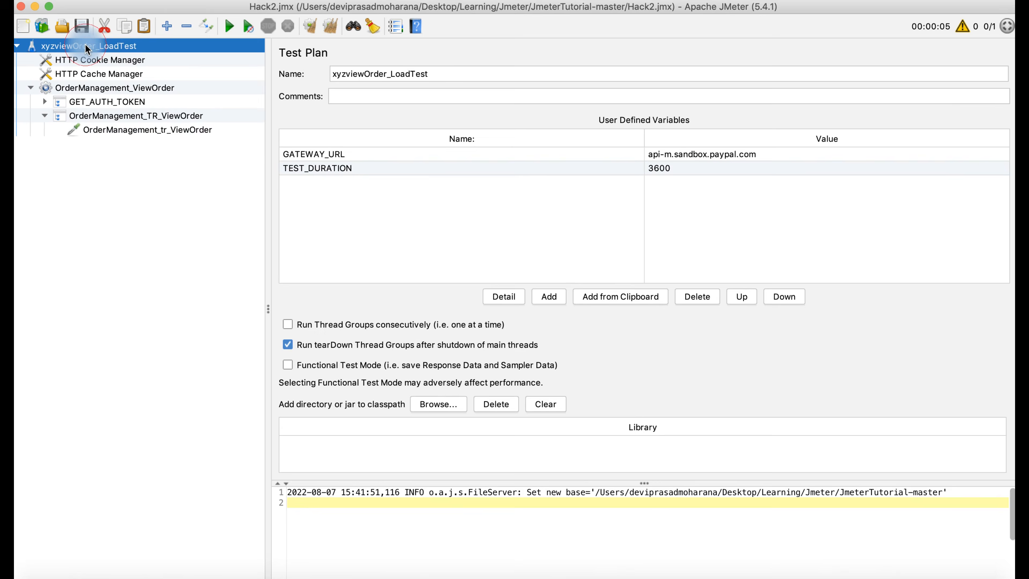
{"action": "double_click", "coordinate": [317, 153]}
{"action": "left_click_drag", "start_coordinate": [349, 154], "coordinate": [258, 158]}
{"action": "key", "text": "super+c"}
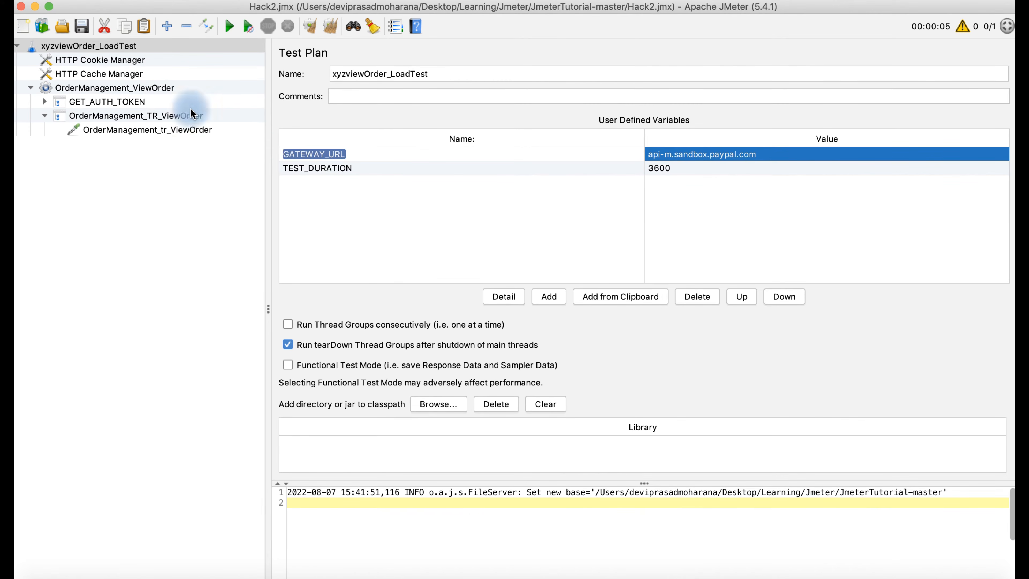
{"action": "left_click", "coordinate": [120, 128]}
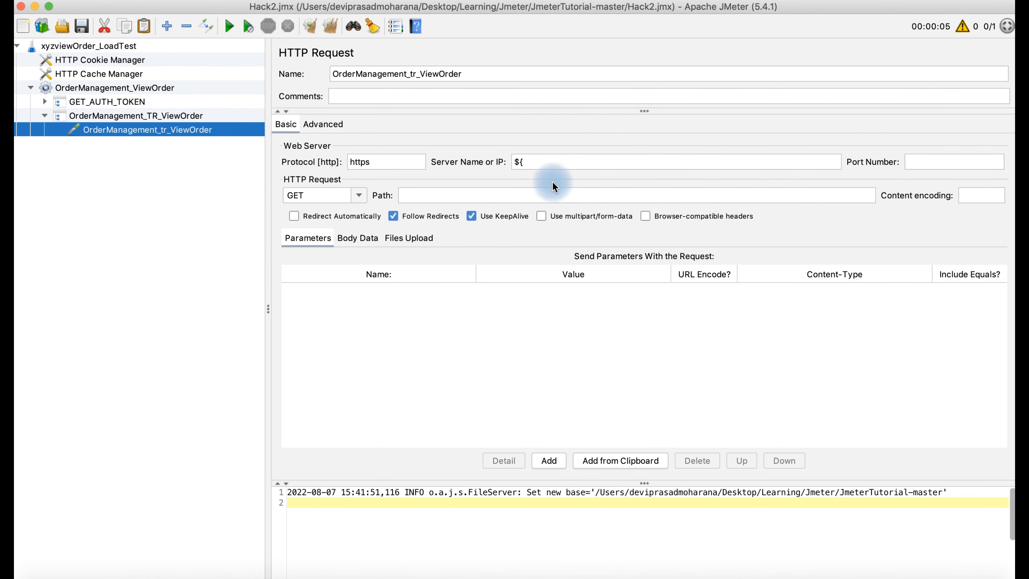
{"action": "left_click", "coordinate": [538, 163]}
{"action": "key", "text": "super+v"}
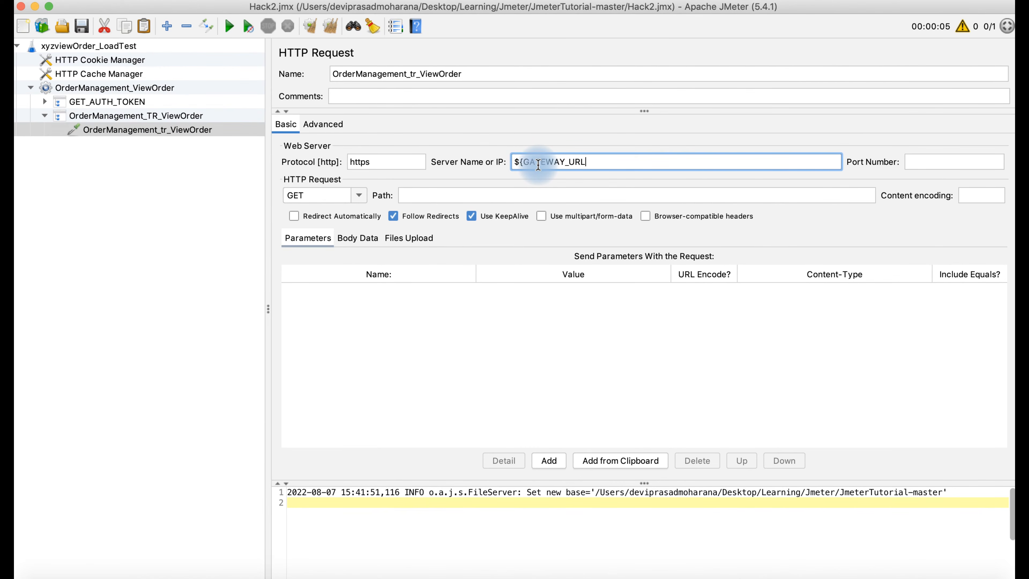
{"action": "type", "text": "}"}
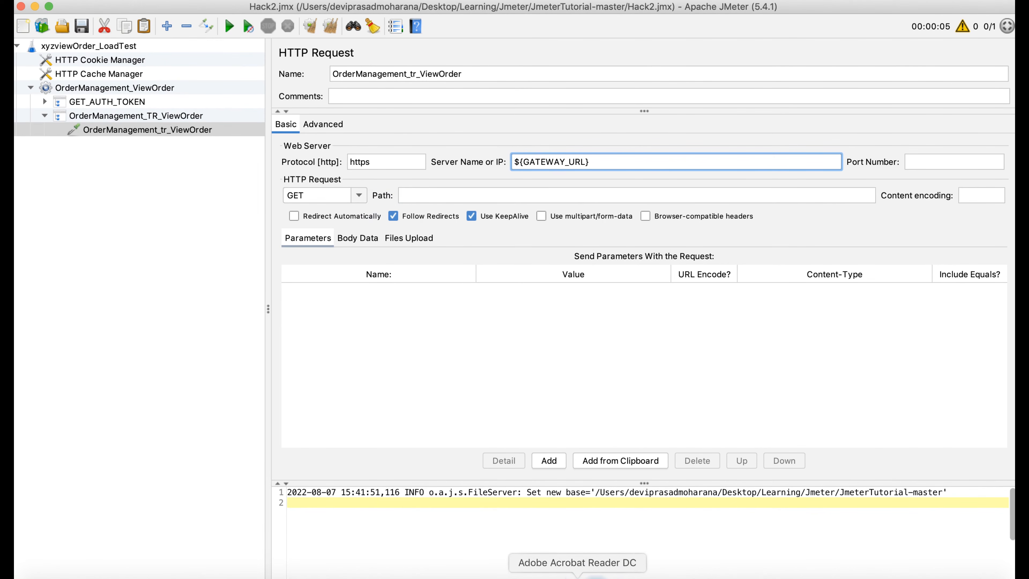
{"action": "left_click", "coordinate": [615, 573]}
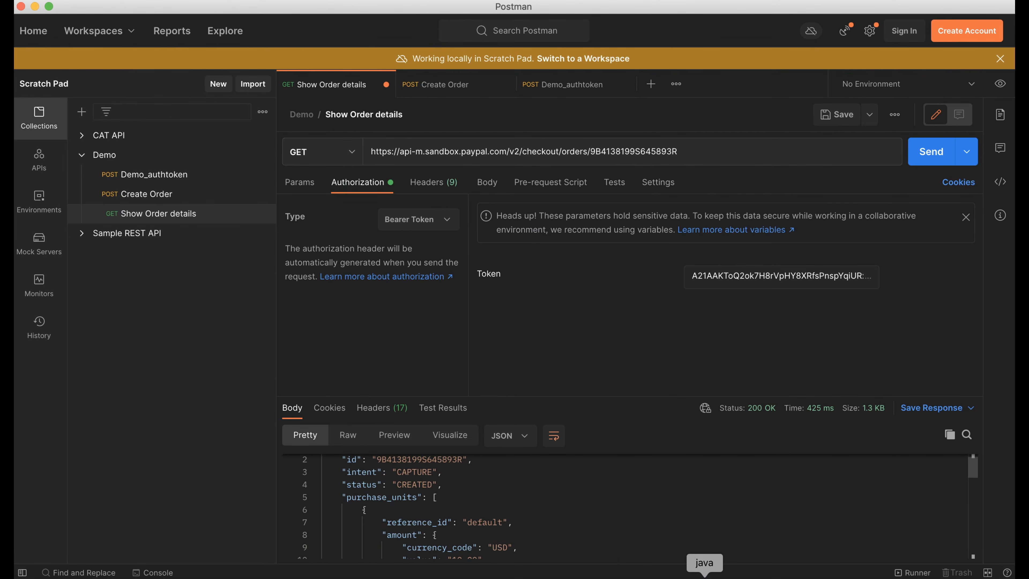
- Paste the Postman path /v2/checkout/orders/9B4138199S645893R into the sampler's Path field
{"action": "left_click", "coordinate": [700, 574]}
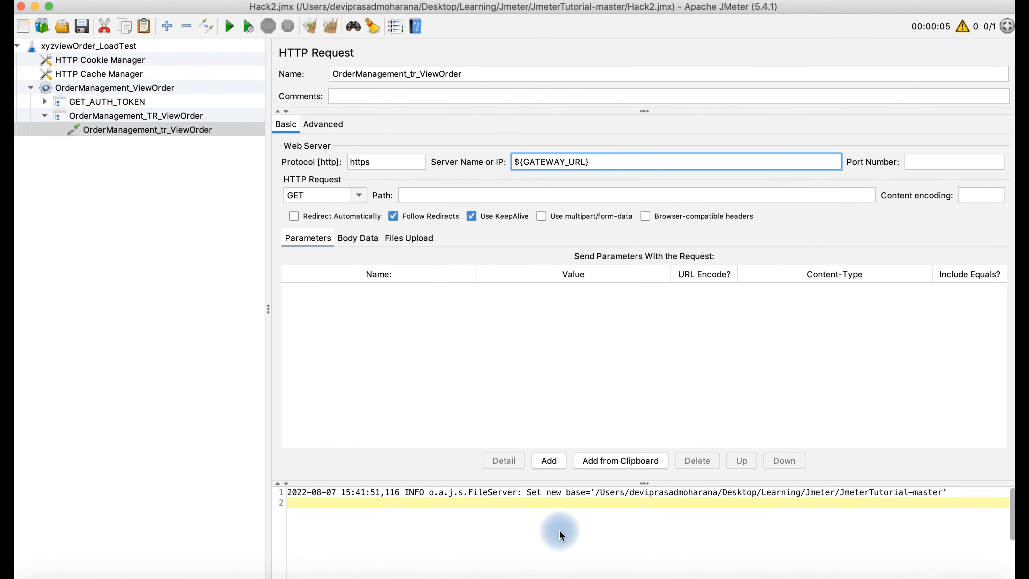
{"action": "left_click", "coordinate": [618, 575]}
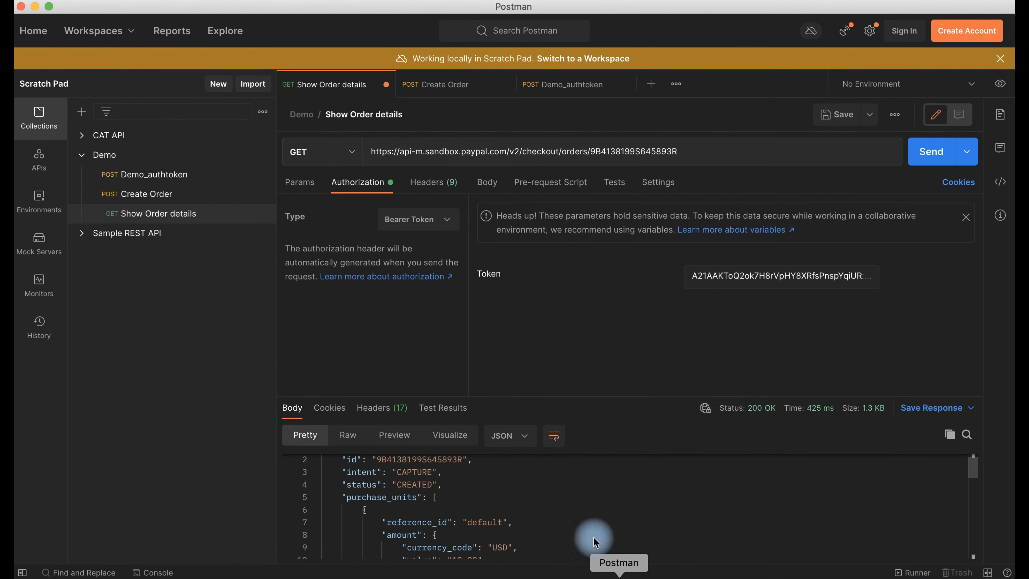
{"action": "mouse_move", "coordinate": [683, 152]}
{"action": "left_mouse_down"}
{"action": "mouse_move", "coordinate": [608, 146]}
{"action": "mouse_move", "coordinate": [684, 155]}
{"action": "left_mouse_up"}
{"action": "key", "text": "super+c"}
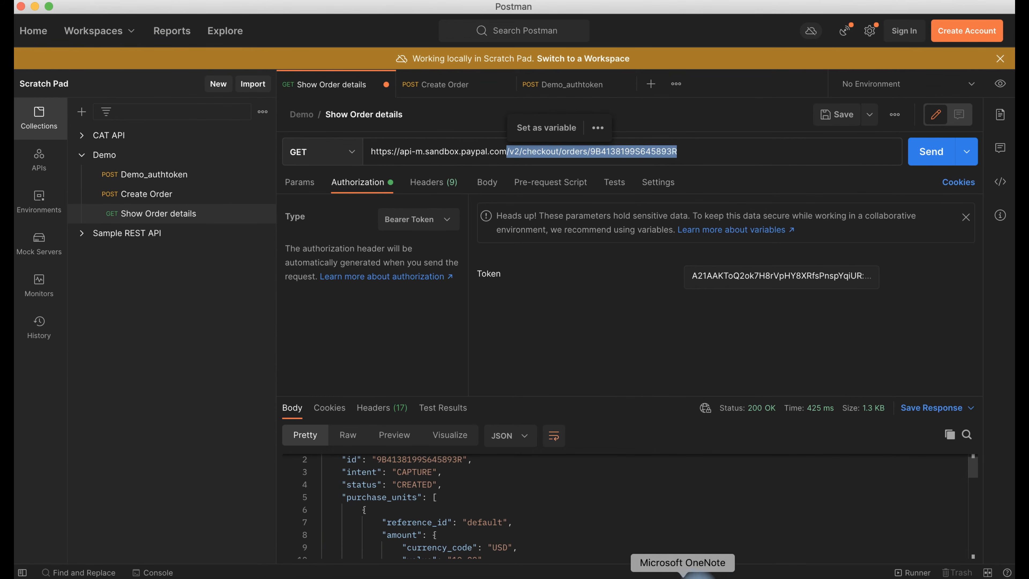
{"action": "left_click", "coordinate": [704, 574]}
{"action": "left_click", "coordinate": [528, 197]}
{"action": "key", "text": "super+v"}
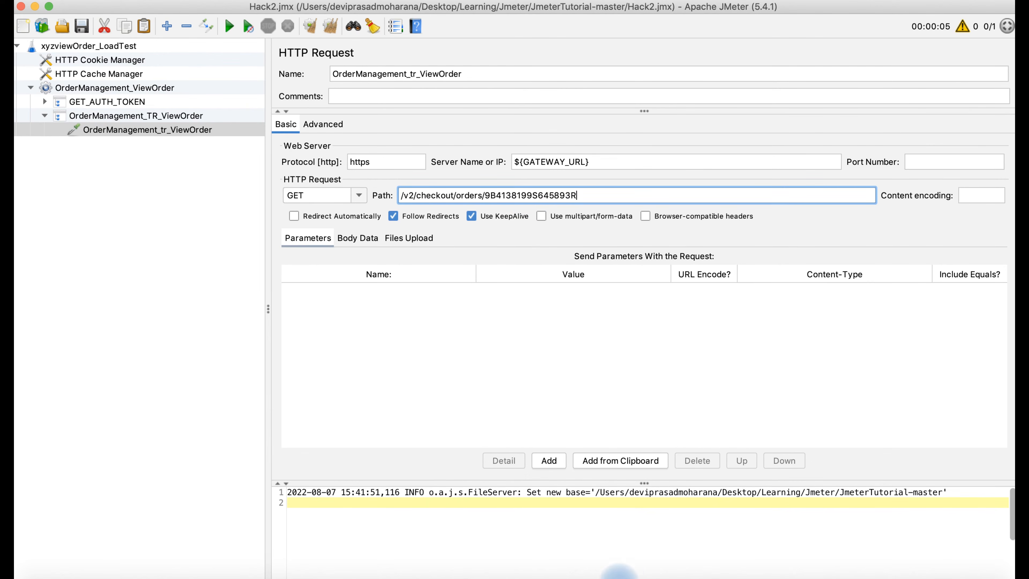
- Review the Postman request's body and headers, then select OrderManagement_TR_ViewOrder in JMeter
{"action": "left_click", "coordinate": [622, 572]}
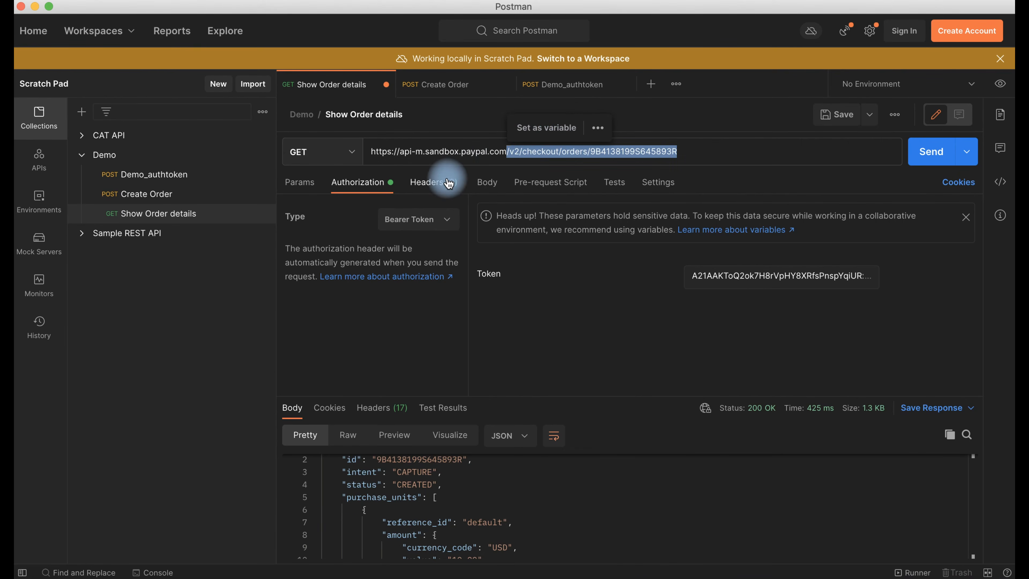
{"action": "left_click", "coordinate": [490, 184]}
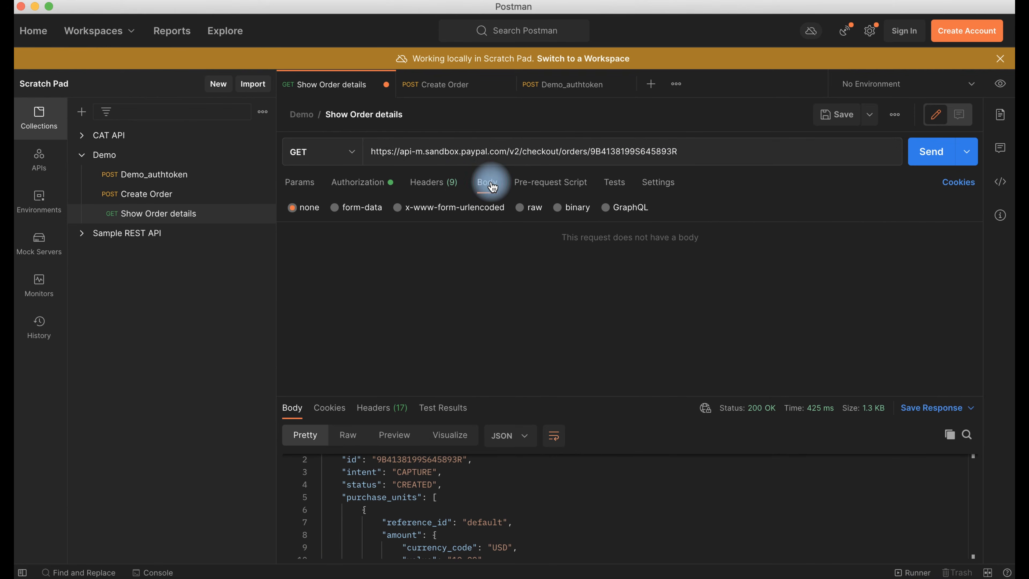
{"action": "left_click", "coordinate": [432, 182]}
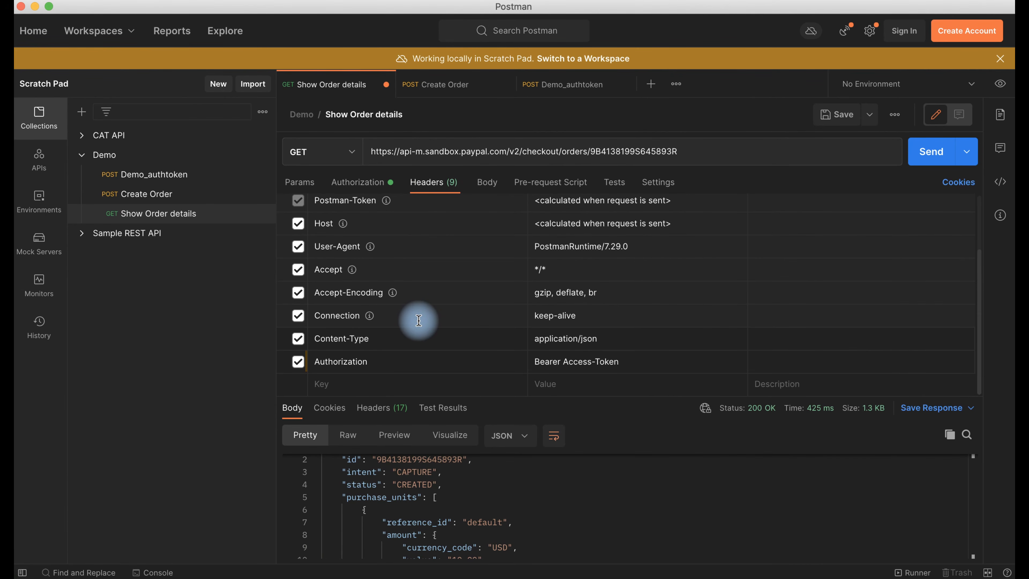
{"action": "scroll", "coordinate": [419, 320], "scroll_direction": "up", "scroll_amount": 3}
{"action": "scroll", "coordinate": [419, 321], "scroll_direction": "down", "scroll_amount": 3}
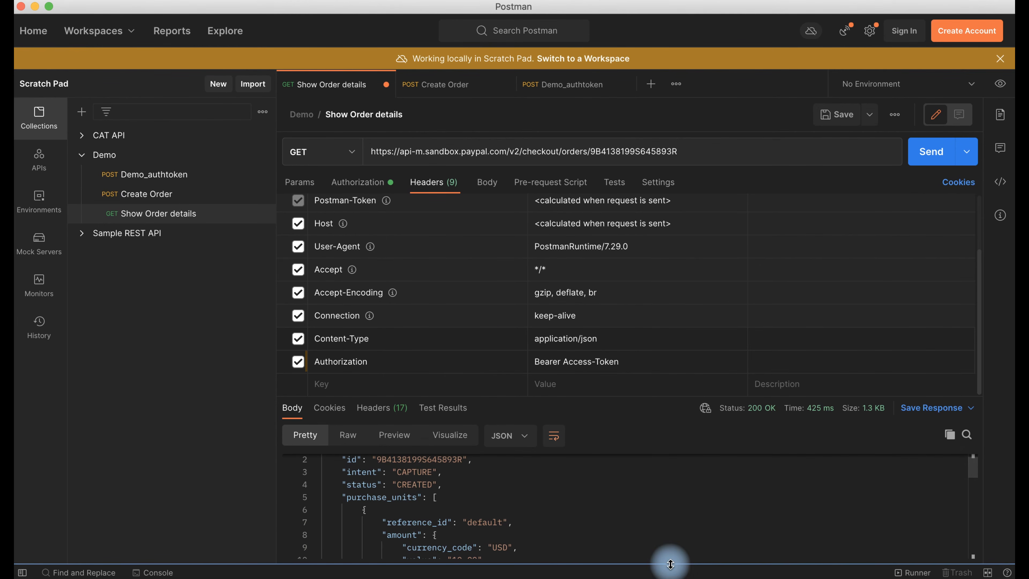
{"action": "left_click", "coordinate": [704, 571]}
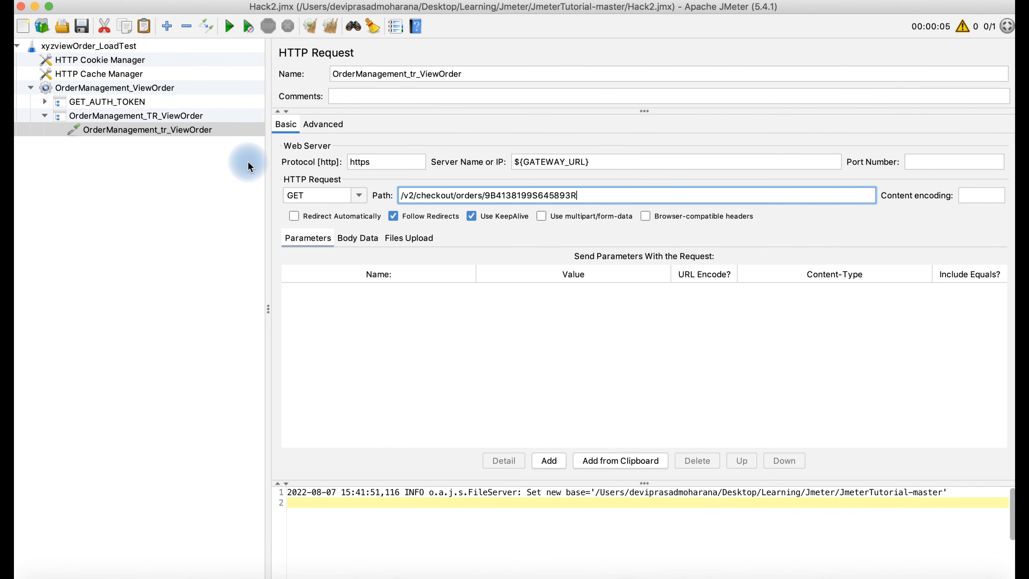
{"action": "left_click", "coordinate": [937, 568]}
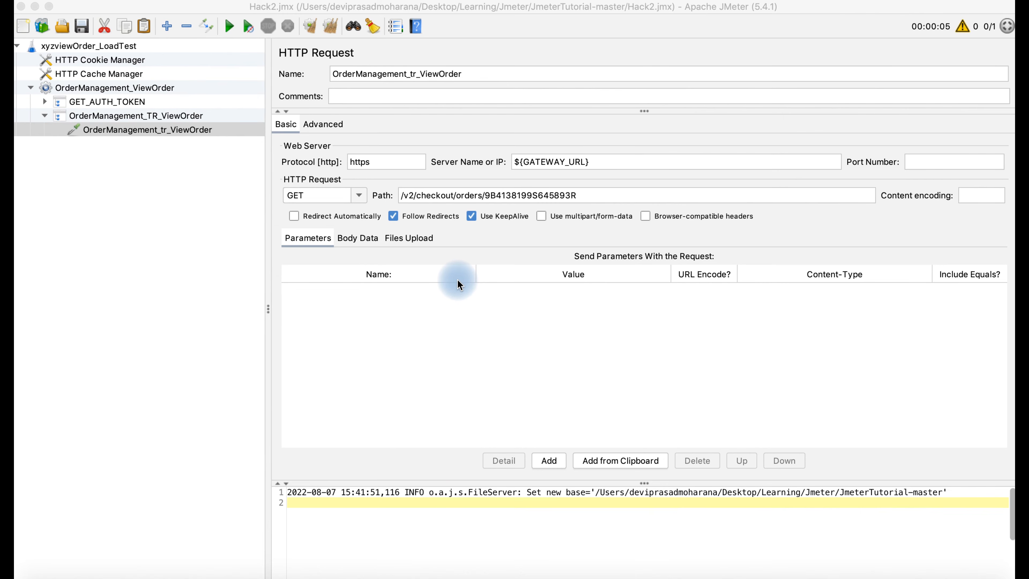
{"action": "left_click", "coordinate": [154, 117]}
{"action": "left_click", "coordinate": [154, 117]}
- Add an HTTP Header Manager to the OrderManagement_TR_ViewOrder transaction
{"action": "right_click", "coordinate": [155, 117]}
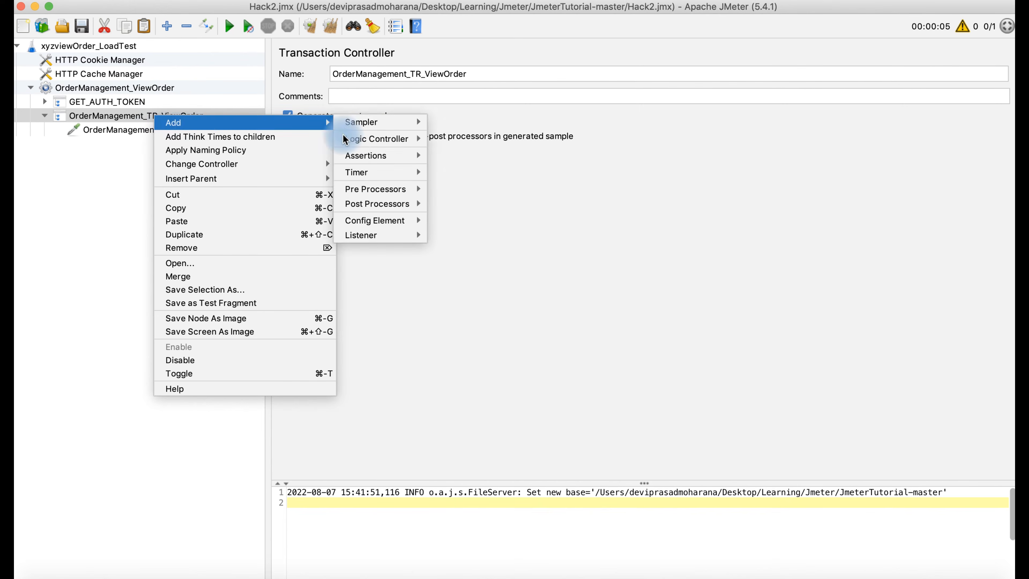
{"action": "mouse_move", "coordinate": [326, 122]}
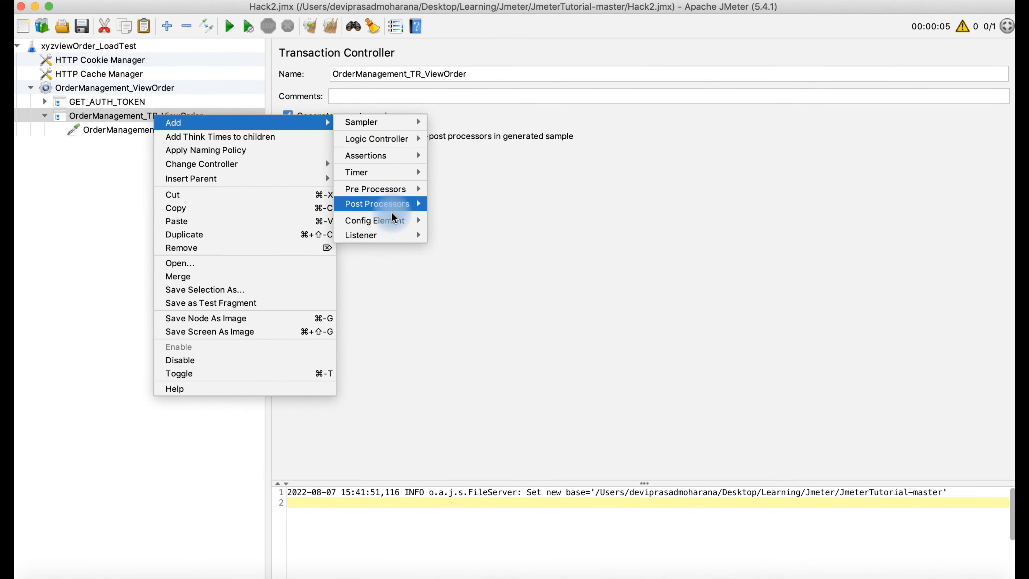
{"action": "mouse_move", "coordinate": [392, 221]}
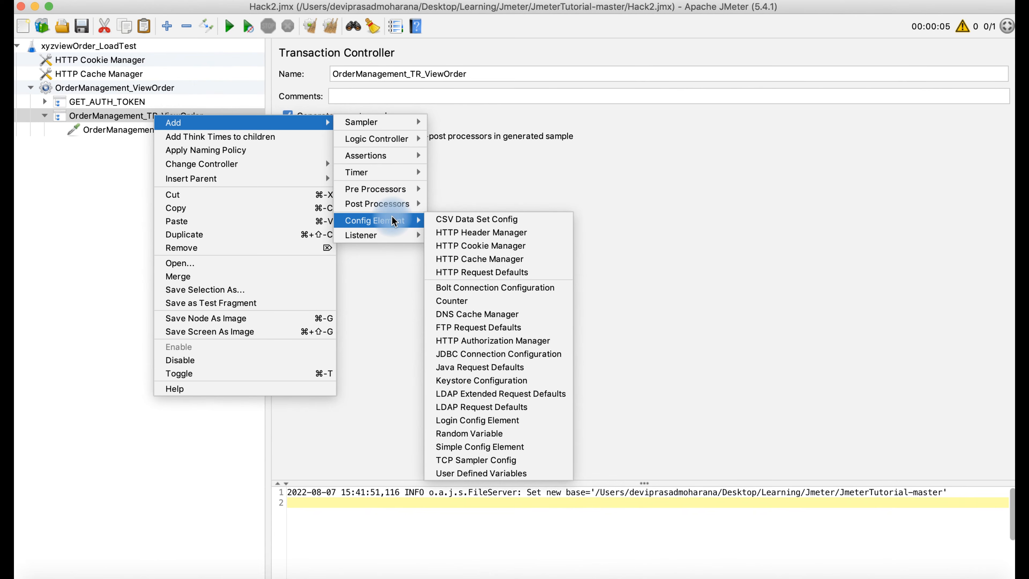
{"action": "left_click", "coordinate": [462, 233]}
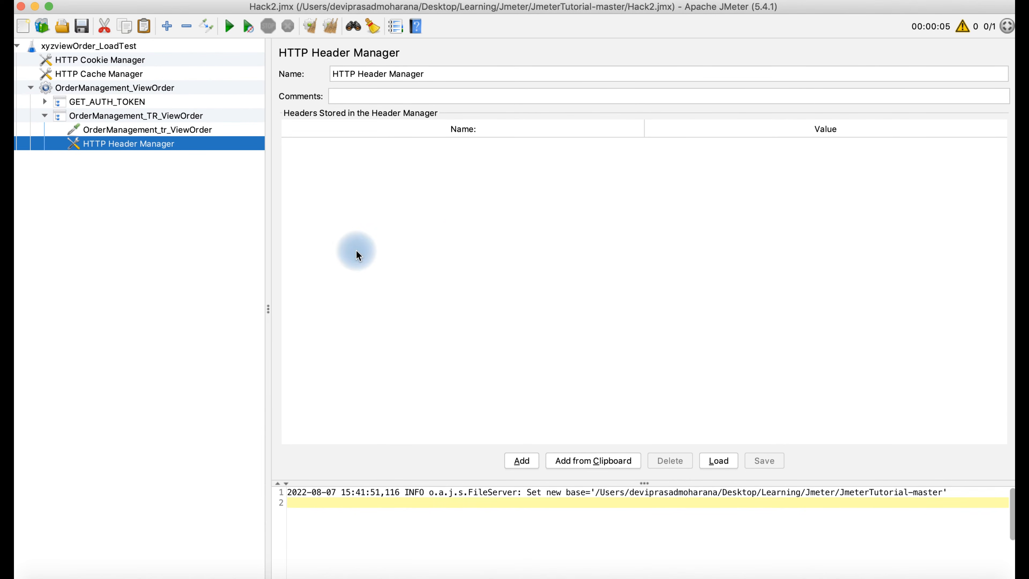
- Add a Content-type header row and copy application/json from Postman's request headers
{"action": "left_click", "coordinate": [521, 460]}
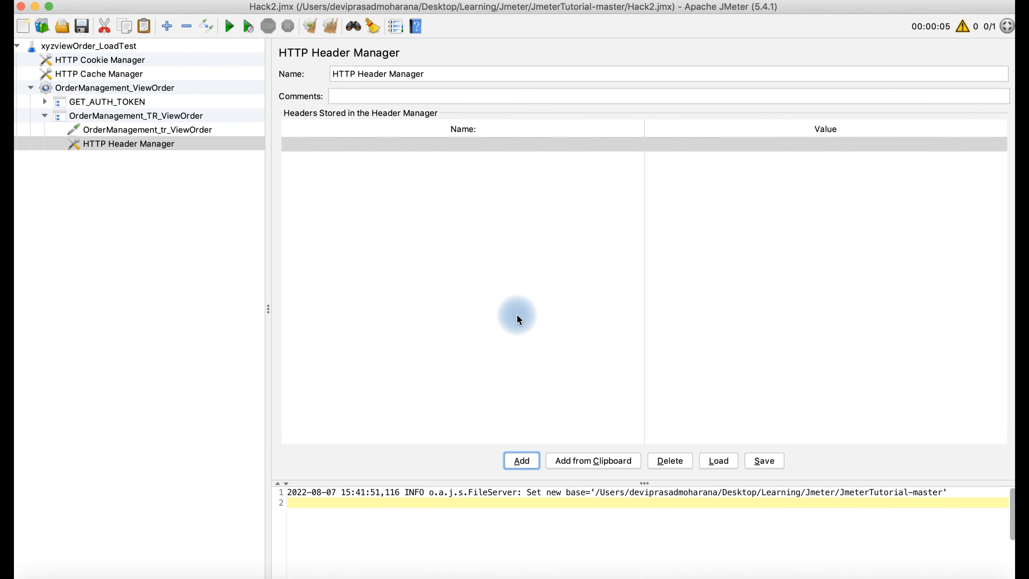
{"action": "double_click", "coordinate": [408, 144]}
{"action": "type", "text": "Content"}
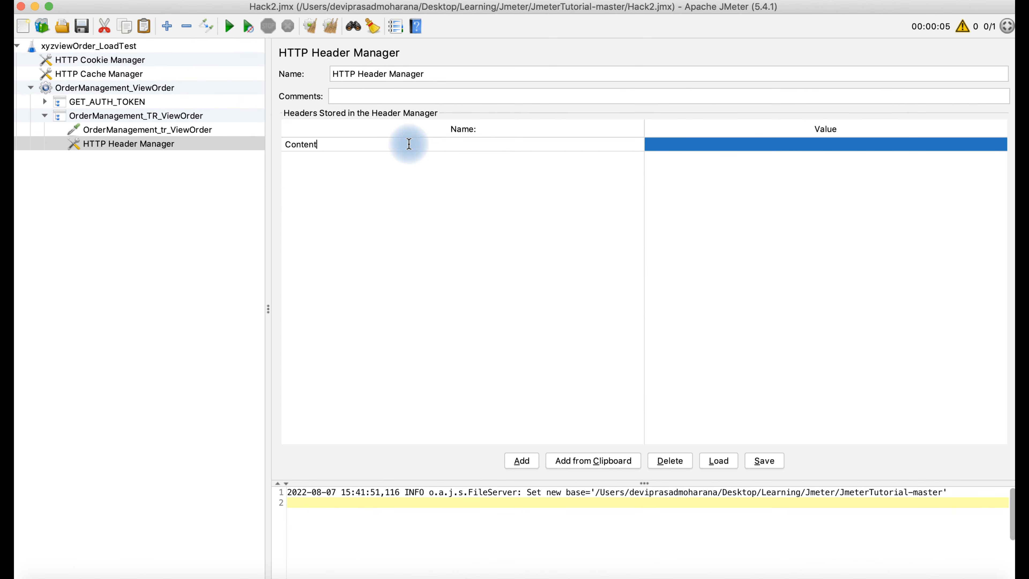
{"action": "type", "text": "-type"}
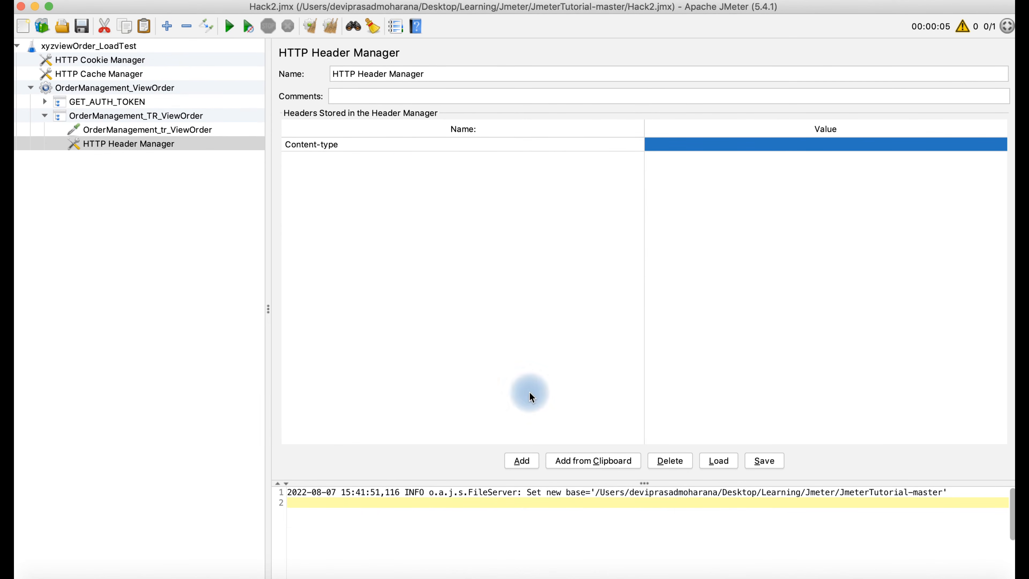
{"action": "left_click", "coordinate": [615, 572]}
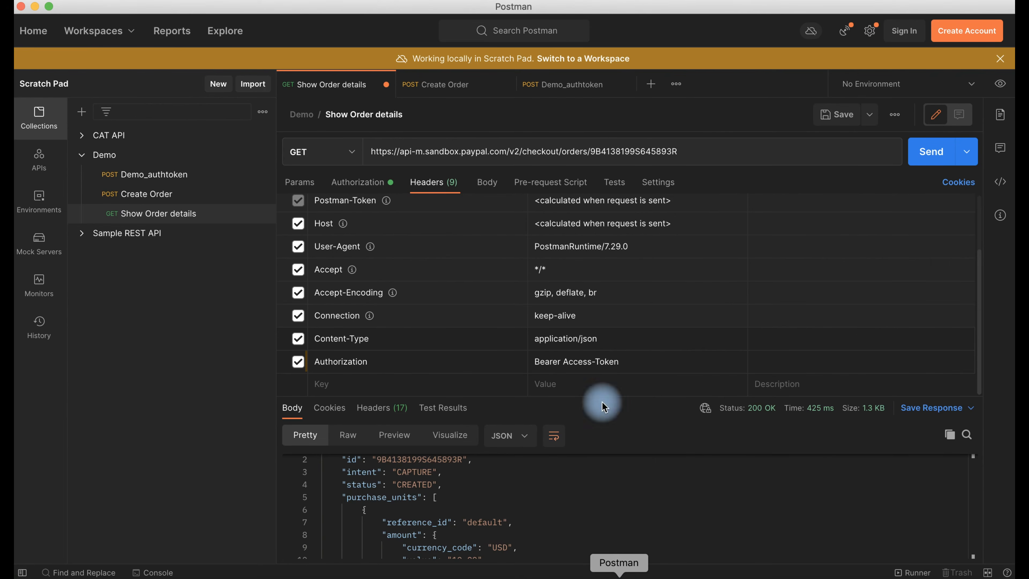
{"action": "left_click", "coordinate": [614, 337]}
{"action": "left_click_drag", "start_coordinate": [615, 336], "coordinate": [523, 333]}
{"action": "key", "text": "super+c"}
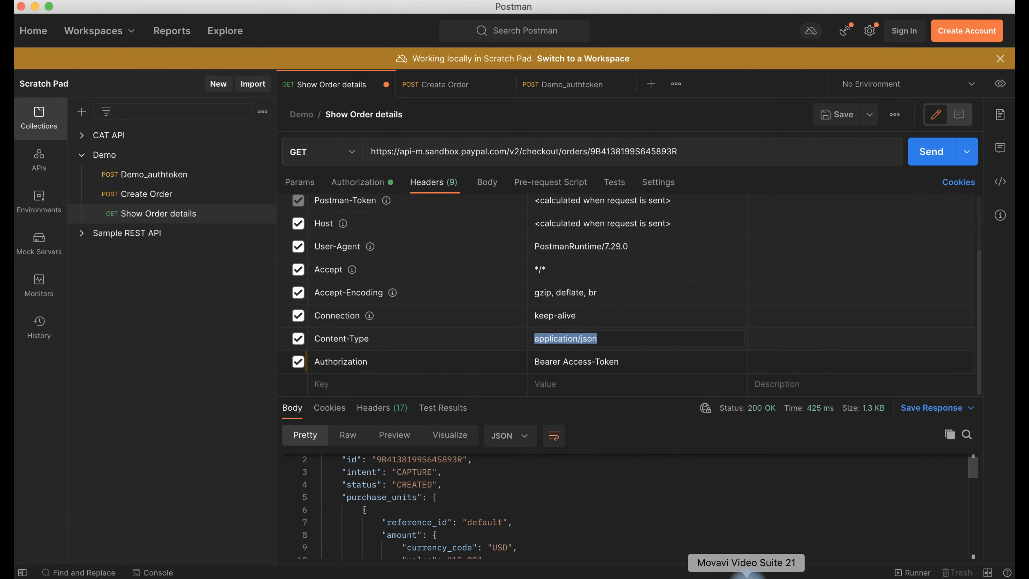
{"action": "left_click", "coordinate": [703, 572]}
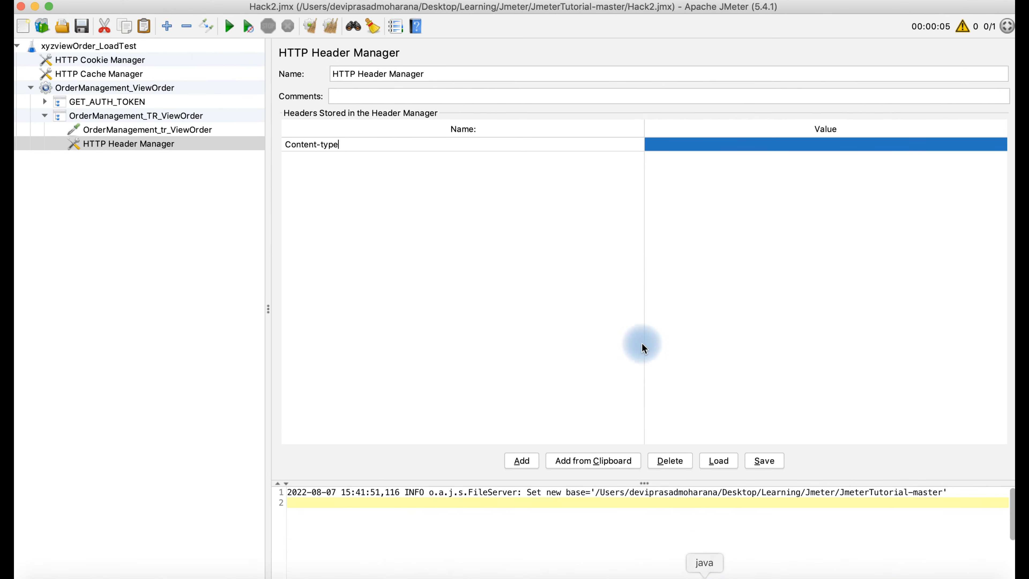
- Paste application/json as the Content-type value and add an Authorization header of Bearer ${token}
{"action": "double_click", "coordinate": [697, 144]}
{"action": "key", "text": "super+v"}
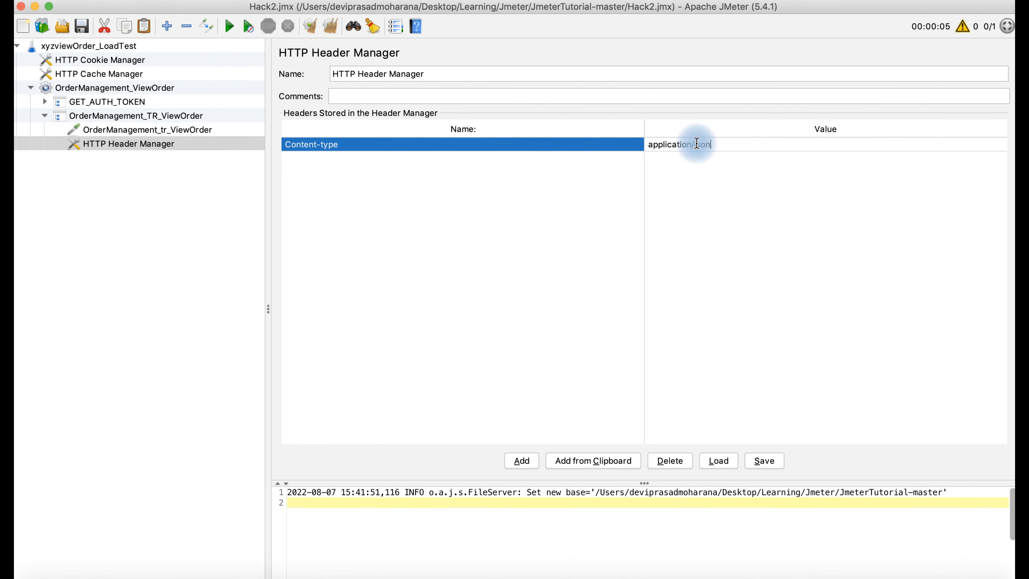
{"action": "left_click", "coordinate": [525, 461]}
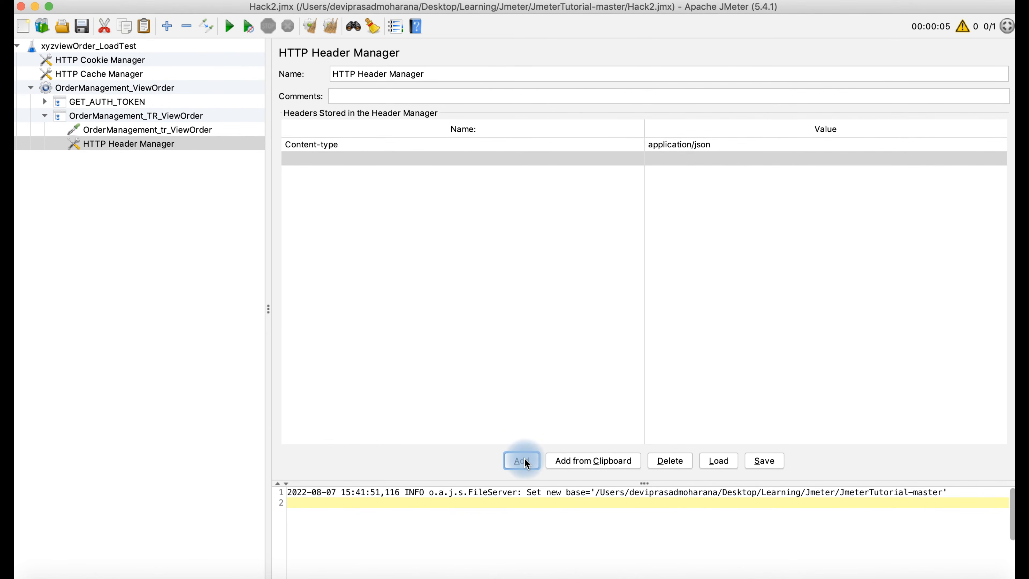
{"action": "double_click", "coordinate": [458, 157]}
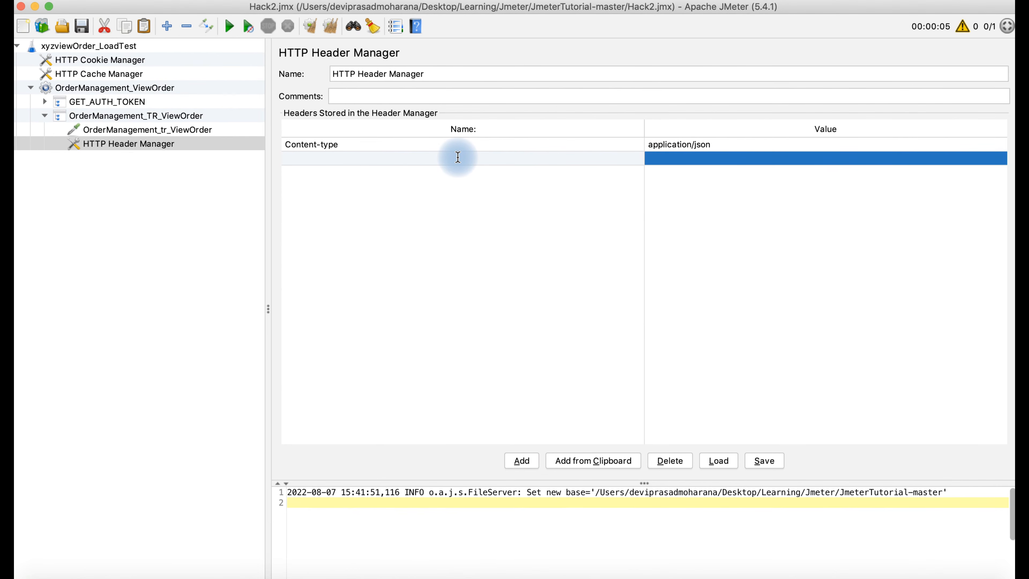
{"action": "type", "text": "Authorization"}
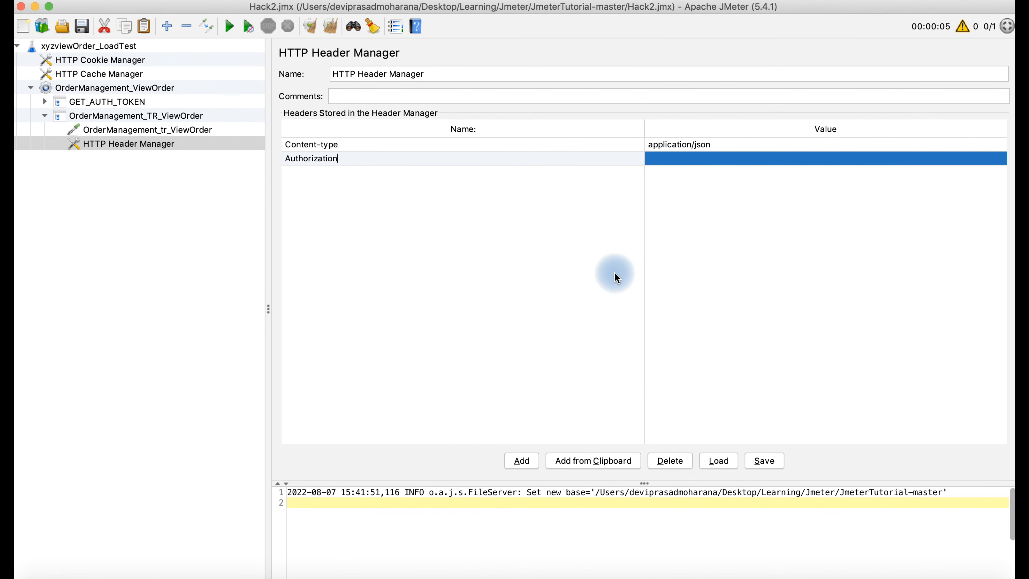
{"action": "left_click", "coordinate": [665, 156]}
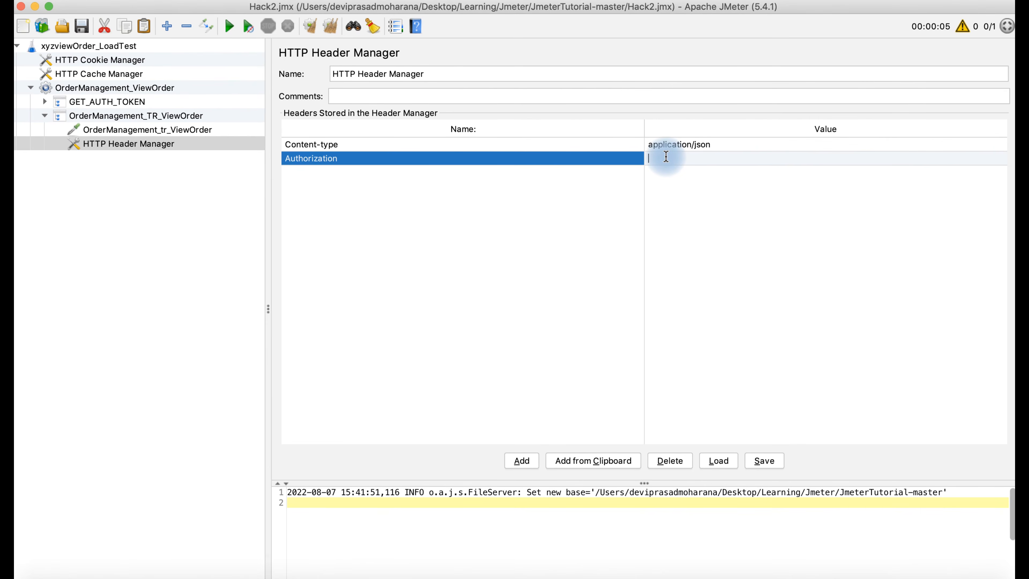
{"action": "type", "text": "Bearer"}
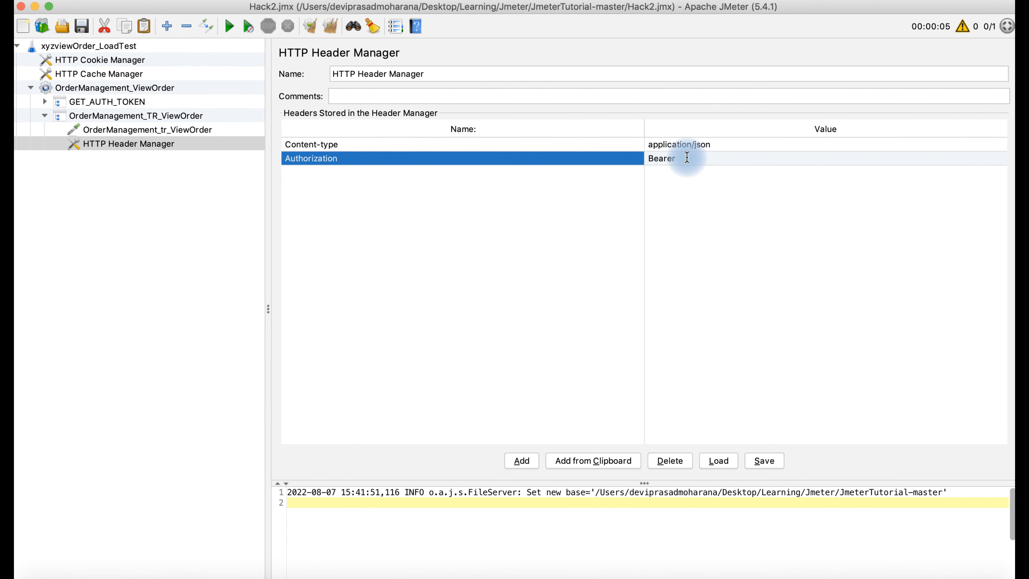
{"action": "type", "text": "${token}"}
{"action": "double_click", "coordinate": [701, 160]}
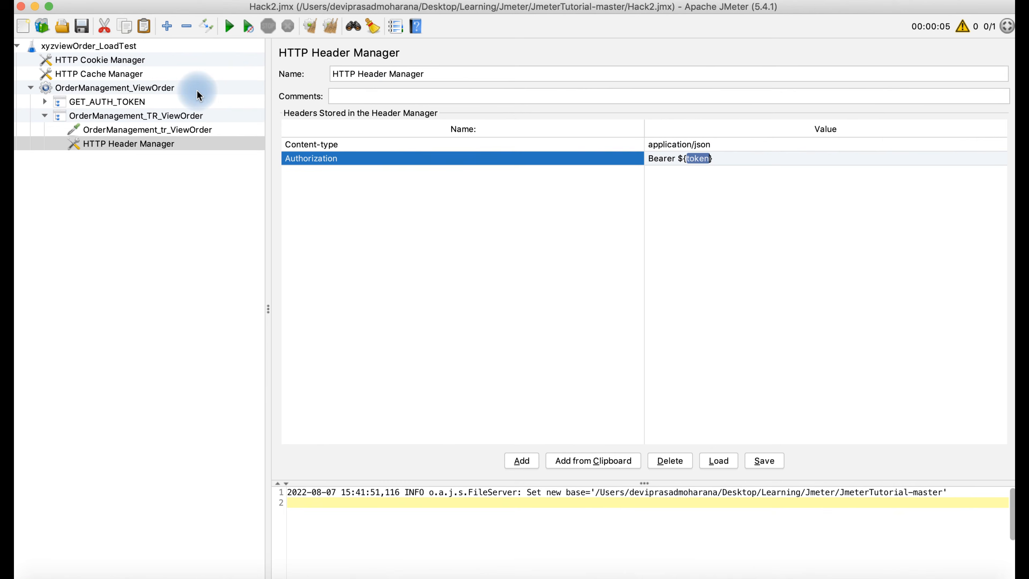
{"action": "left_click", "coordinate": [43, 102]}
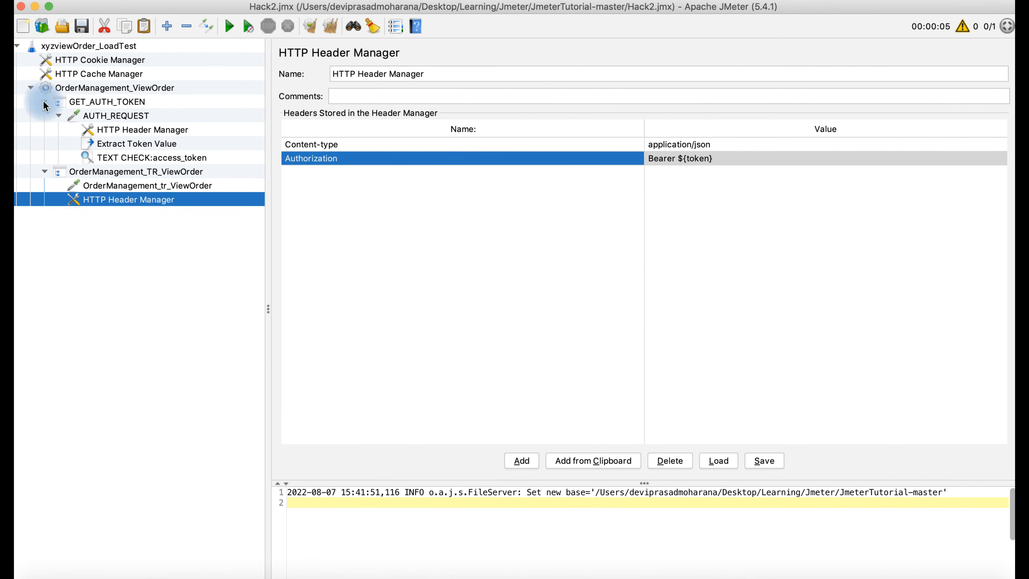
{"action": "left_click", "coordinate": [122, 145]}
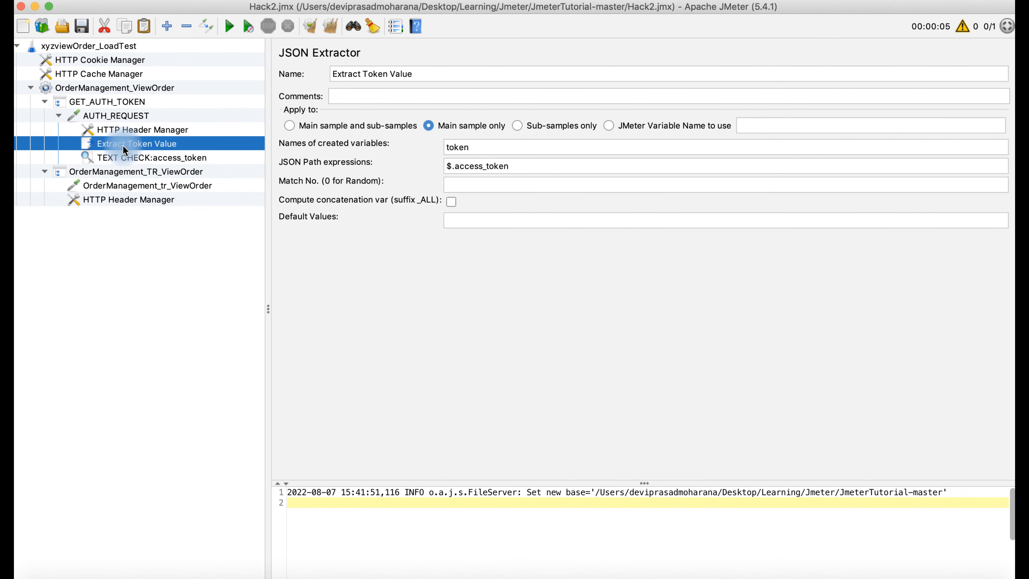
{"action": "left_click", "coordinate": [473, 147]}
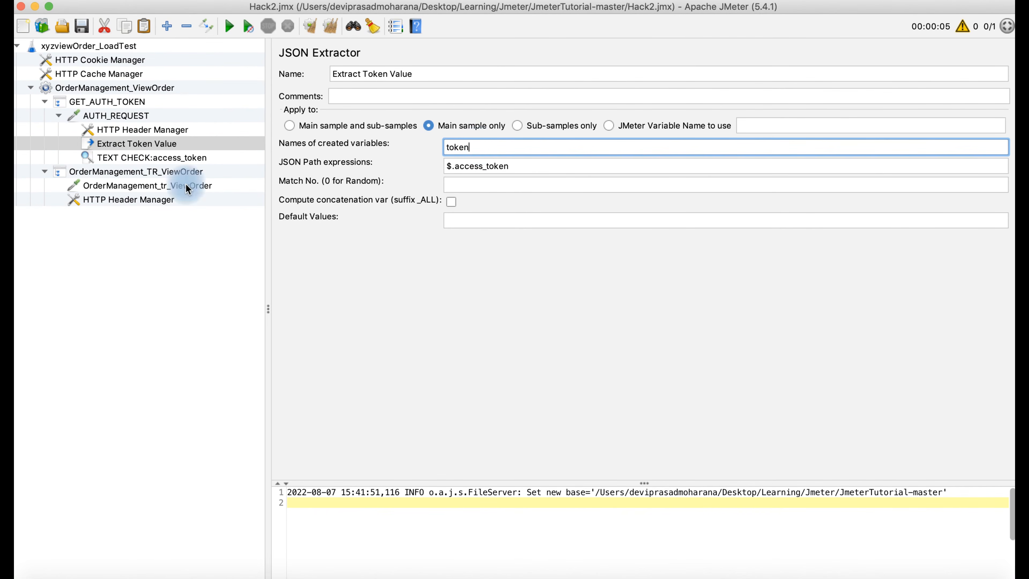
{"action": "left_click", "coordinate": [149, 198]}
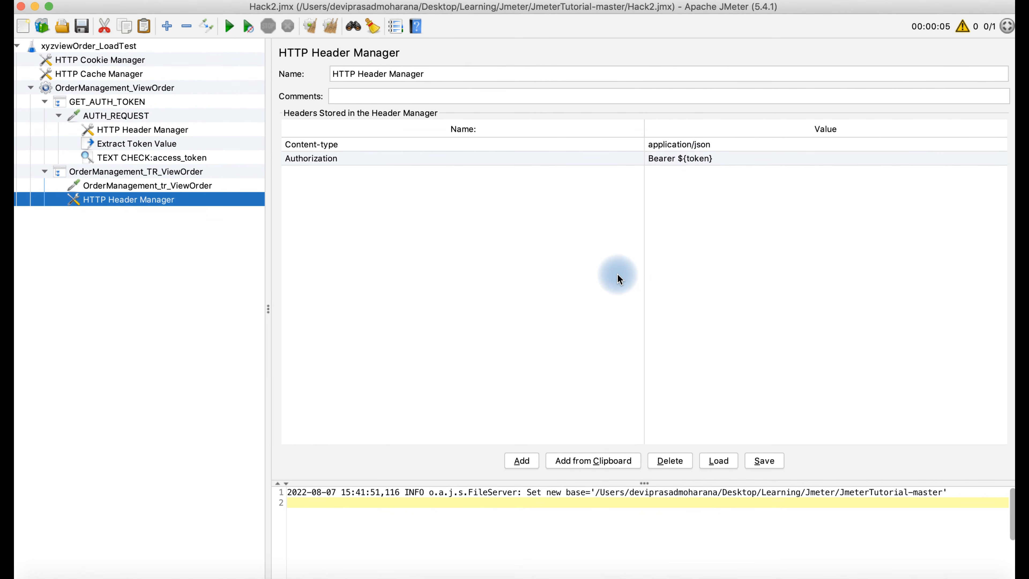
{"action": "left_click", "coordinate": [619, 575]}
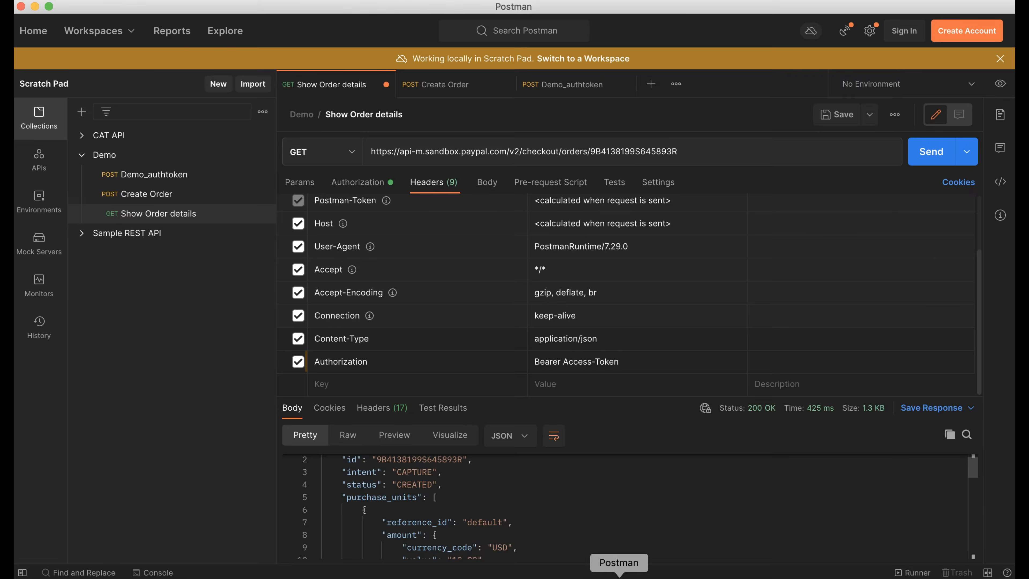
{"action": "left_click", "coordinate": [484, 184]}
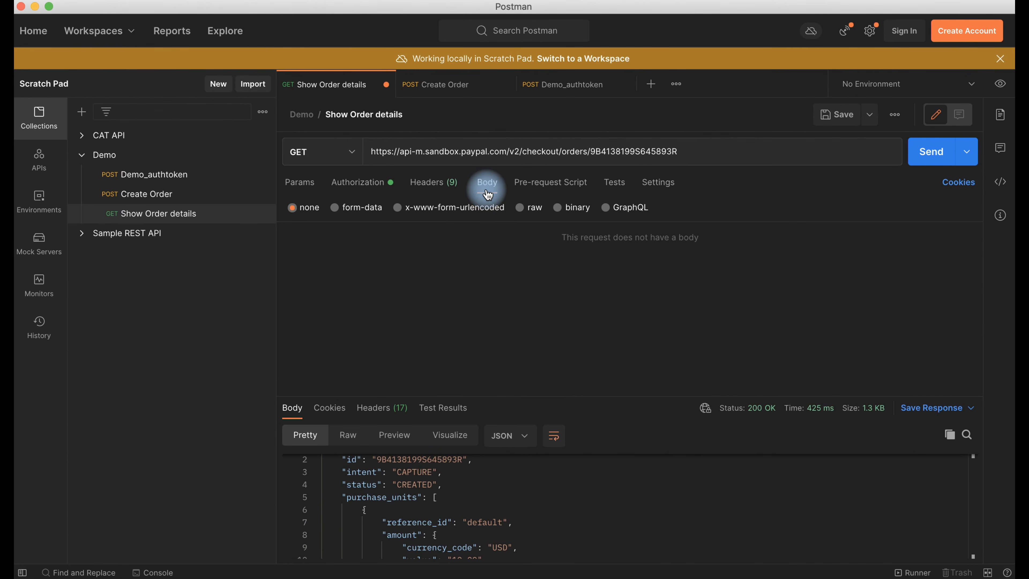
{"action": "left_click", "coordinate": [444, 191]}
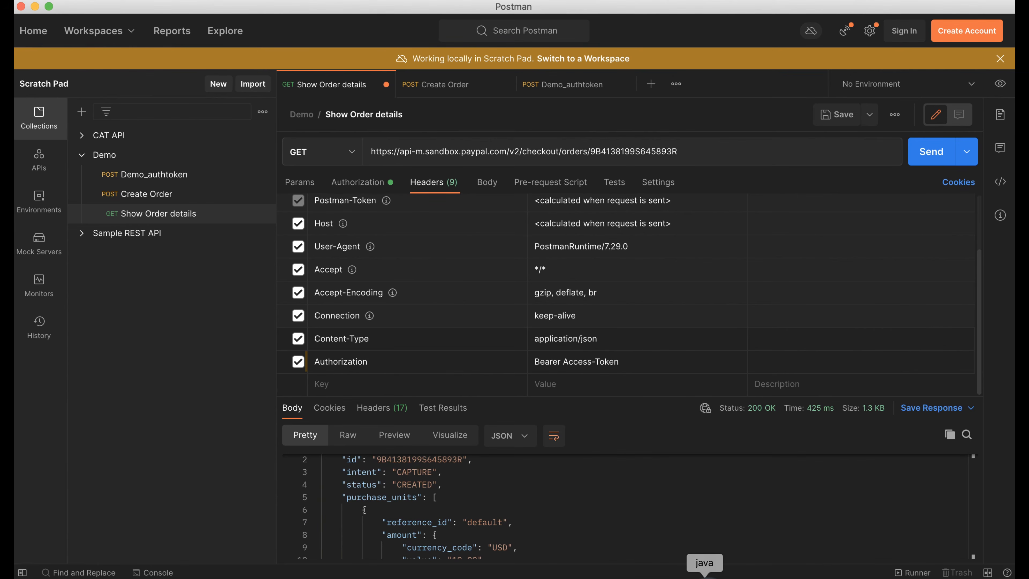
{"action": "left_click", "coordinate": [704, 573]}
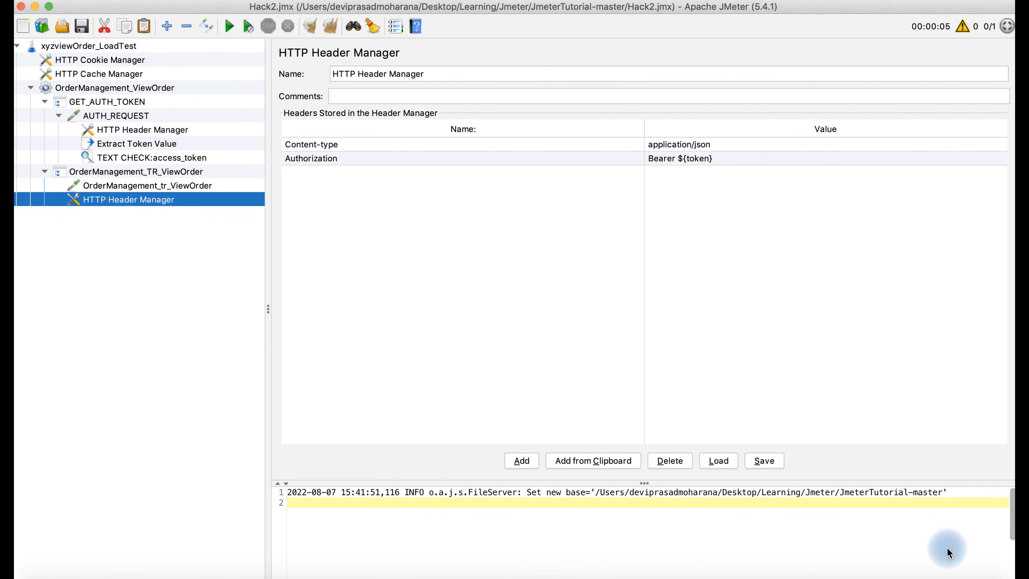
- Bring JMeter forward and put a Constant Throughput Timer inside OrderManagement_TR_ViewOrder
{"action": "left_click", "coordinate": [939, 570]}
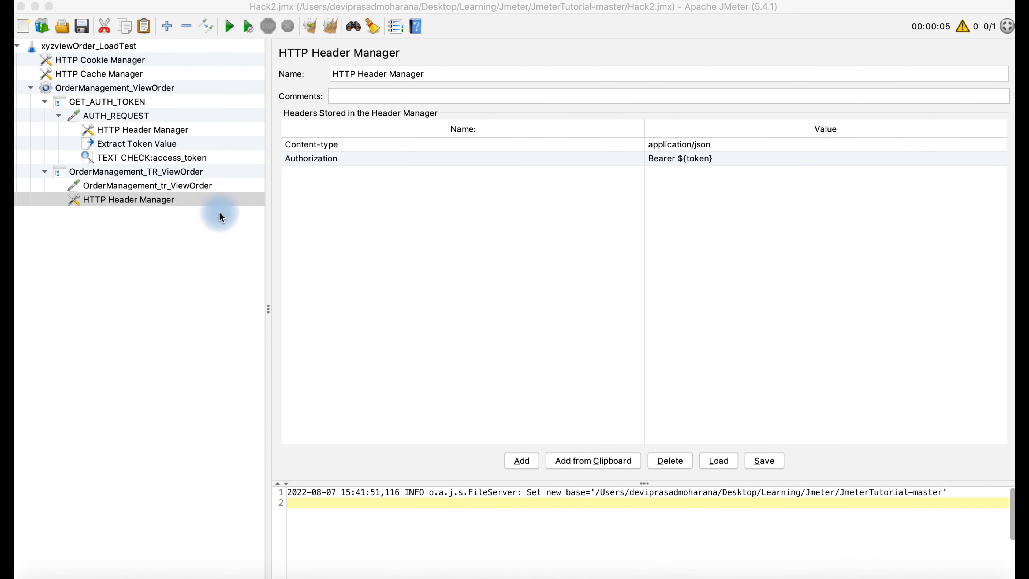
{"action": "left_click", "coordinate": [188, 172]}
{"action": "left_click", "coordinate": [187, 173]}
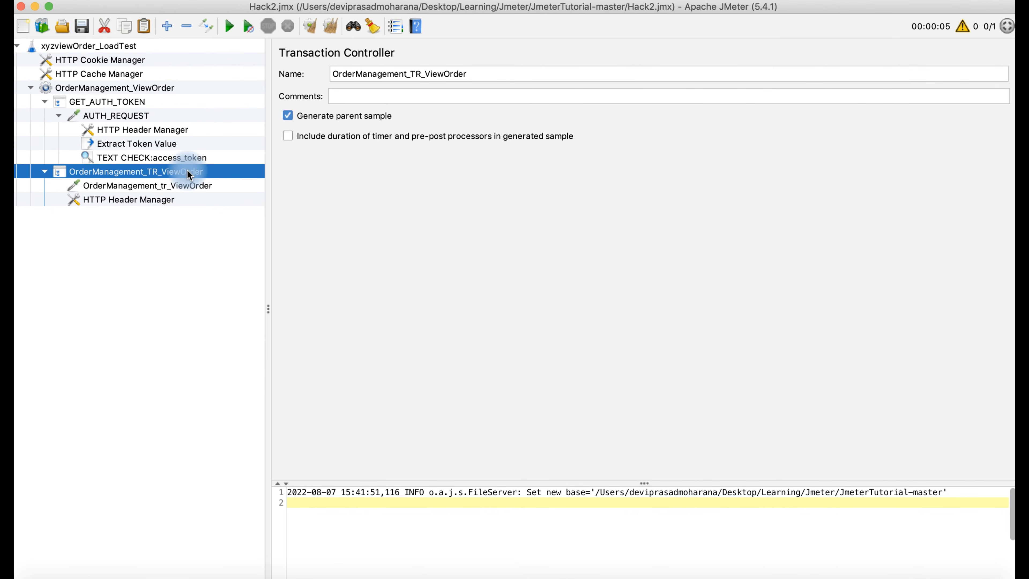
{"action": "right_click", "coordinate": [187, 172]}
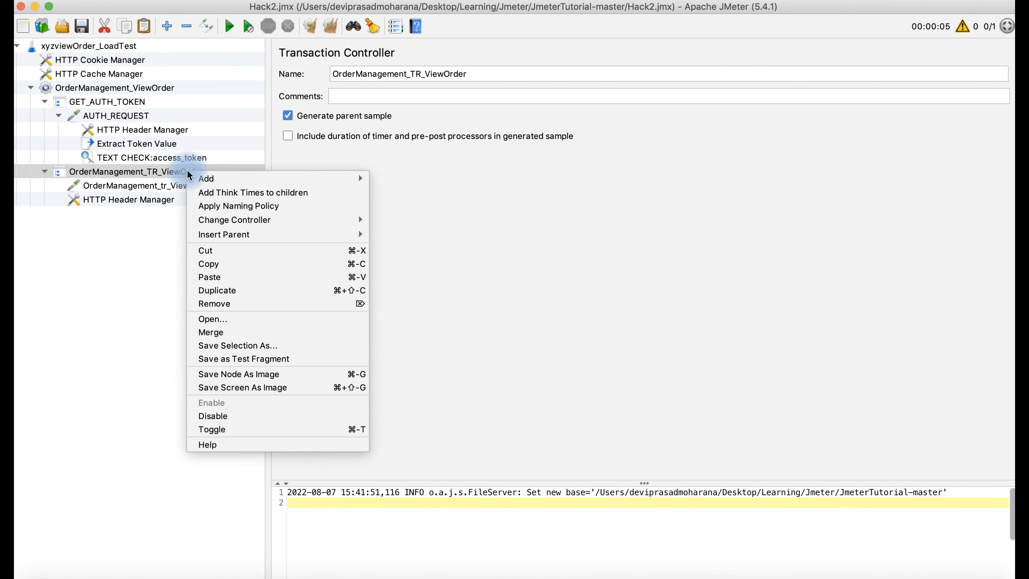
{"action": "mouse_move", "coordinate": [214, 181]}
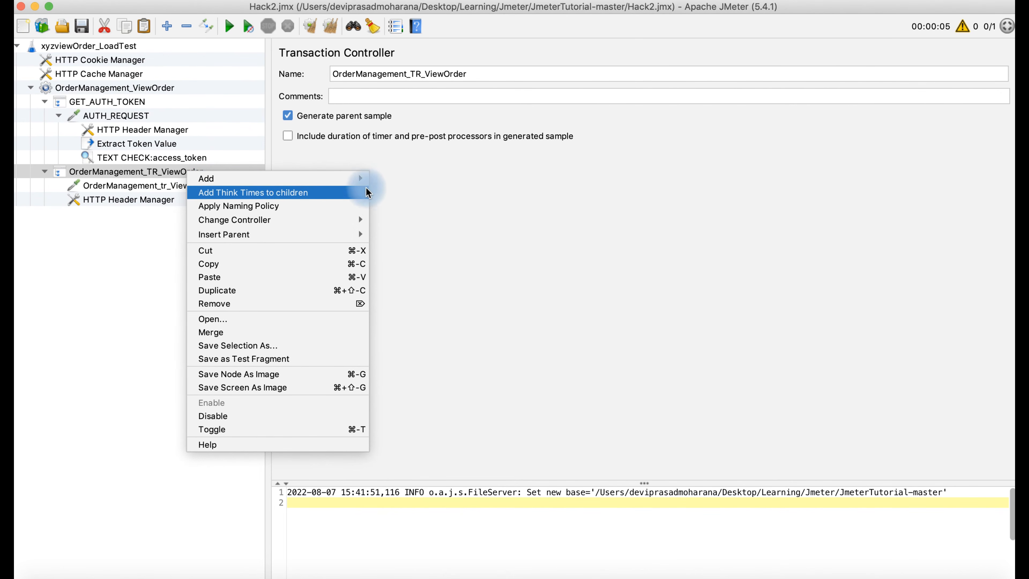
{"action": "mouse_move", "coordinate": [409, 228]}
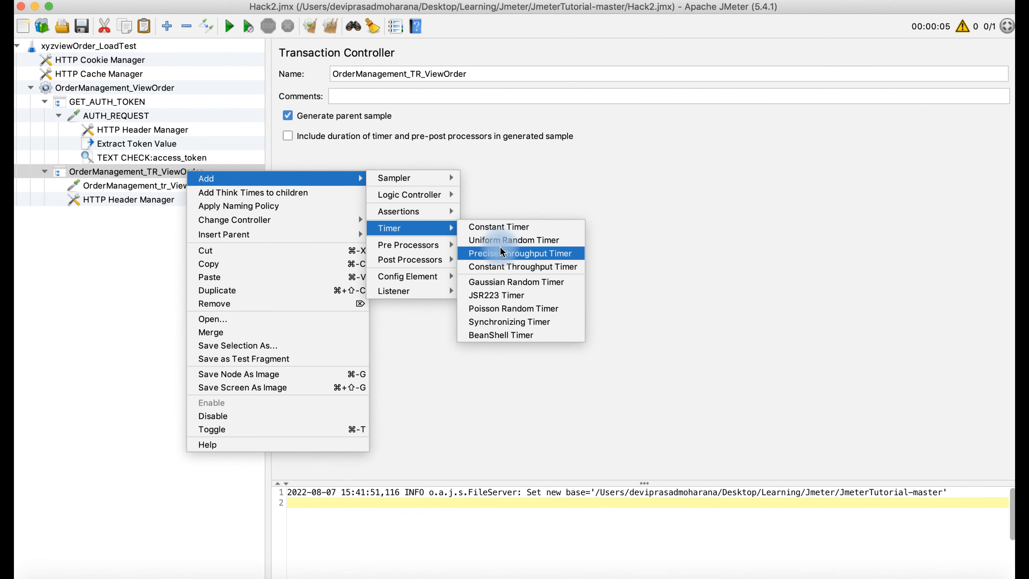
{"action": "left_click", "coordinate": [495, 267]}
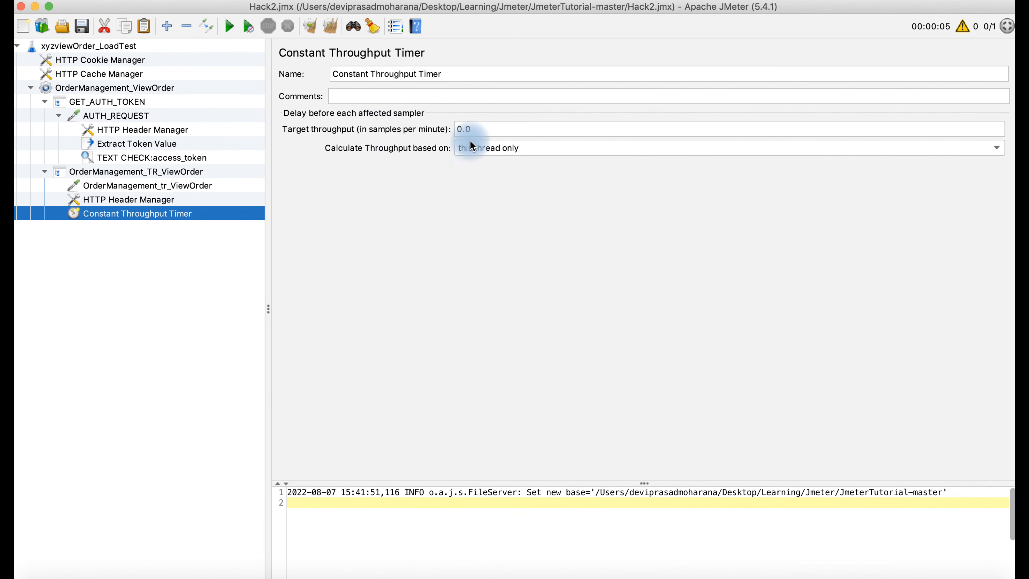
- Enter 60 samples per minute as the timer's target throughput
{"action": "double_click", "coordinate": [460, 129]}
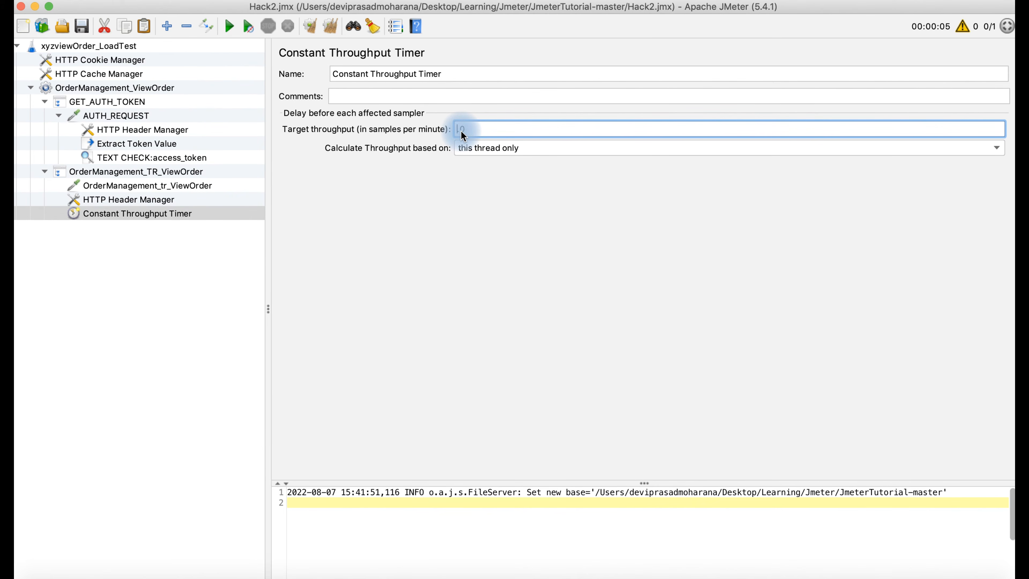
{"action": "type", "text": "60"}
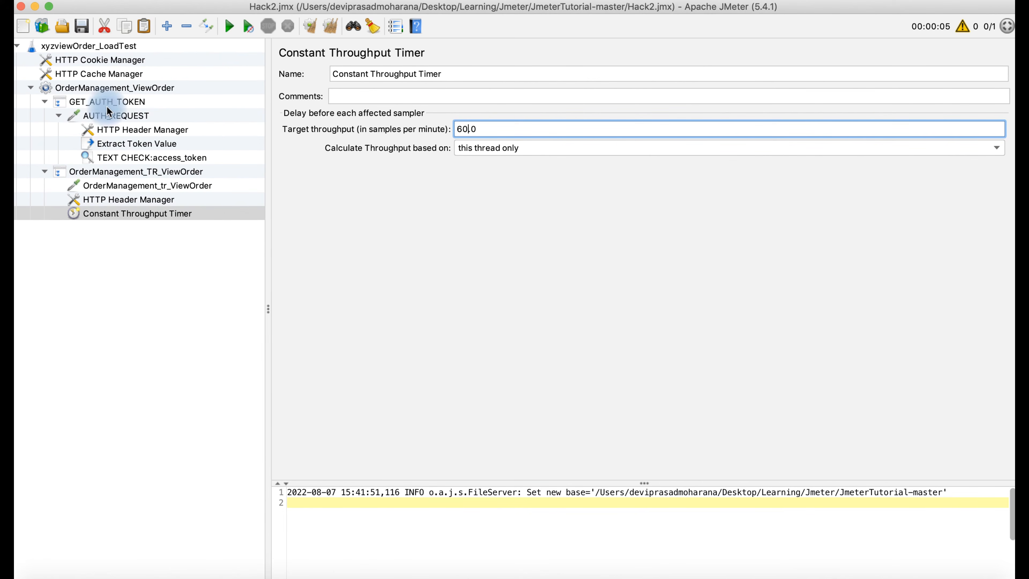
{"action": "left_click", "coordinate": [108, 172]}
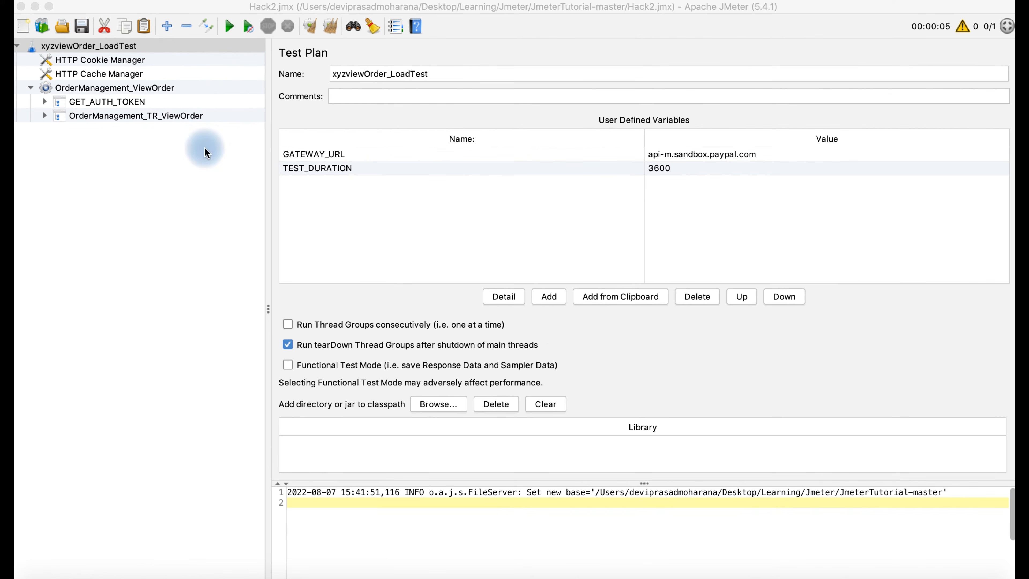
- Add a View Results Tree listener to the test plan
{"action": "right_click", "coordinate": [120, 48]}
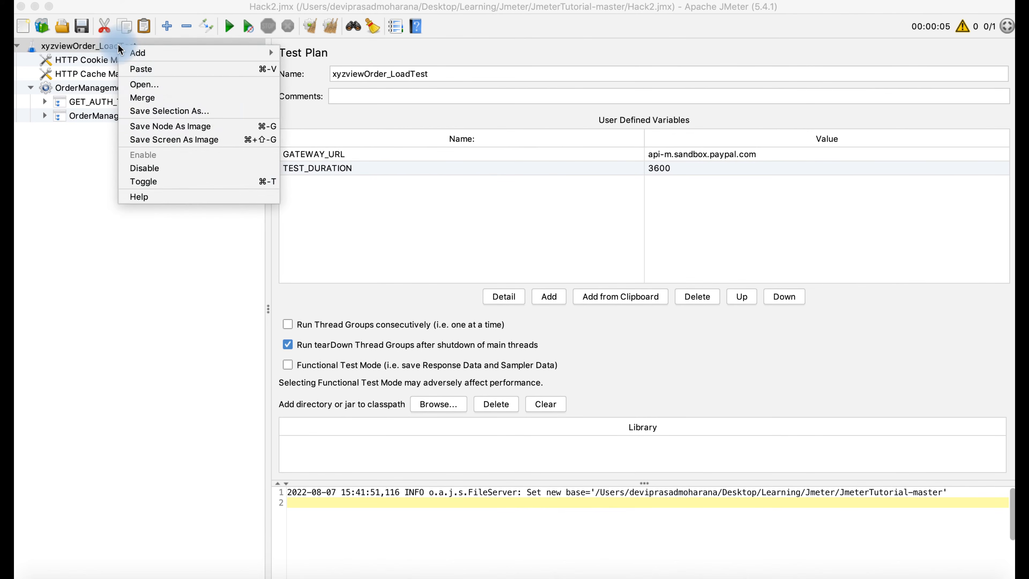
{"action": "mouse_move", "coordinate": [170, 53]}
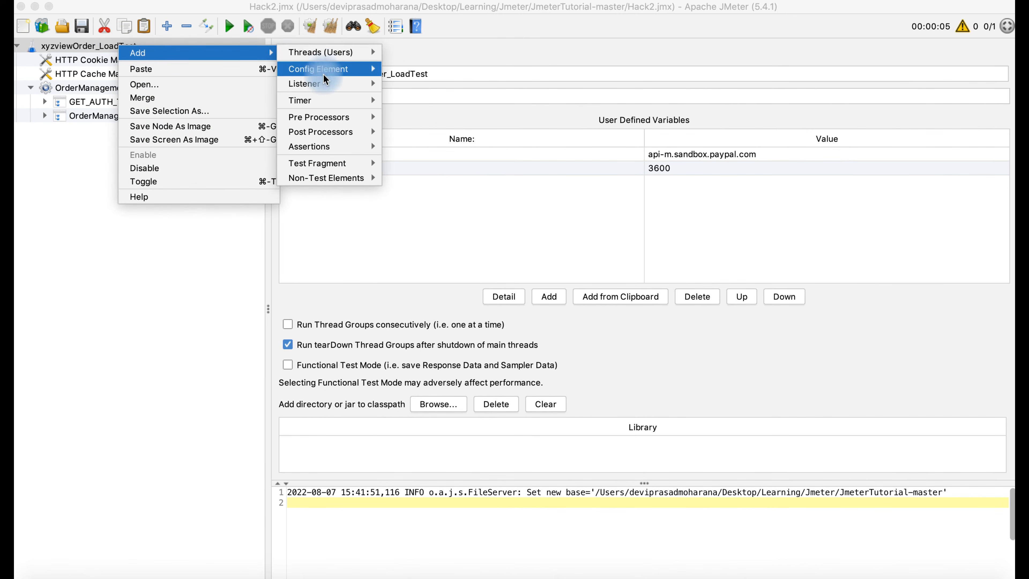
{"action": "mouse_move", "coordinate": [308, 84]}
{"action": "left_click", "coordinate": [400, 86]}
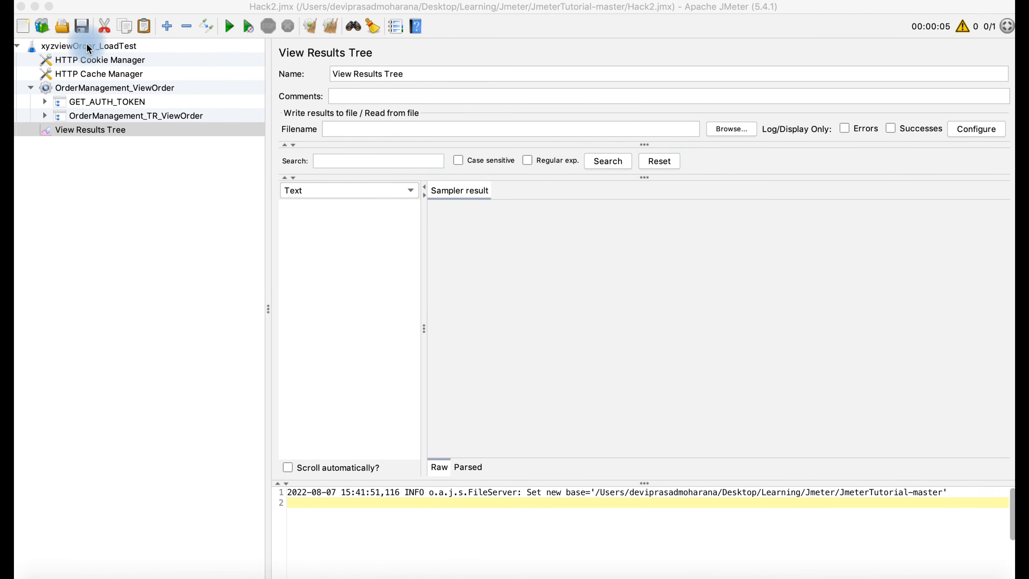
- Add a Summary Report listener to the test plan
{"action": "left_click", "coordinate": [84, 46]}
{"action": "right_click", "coordinate": [84, 46]}
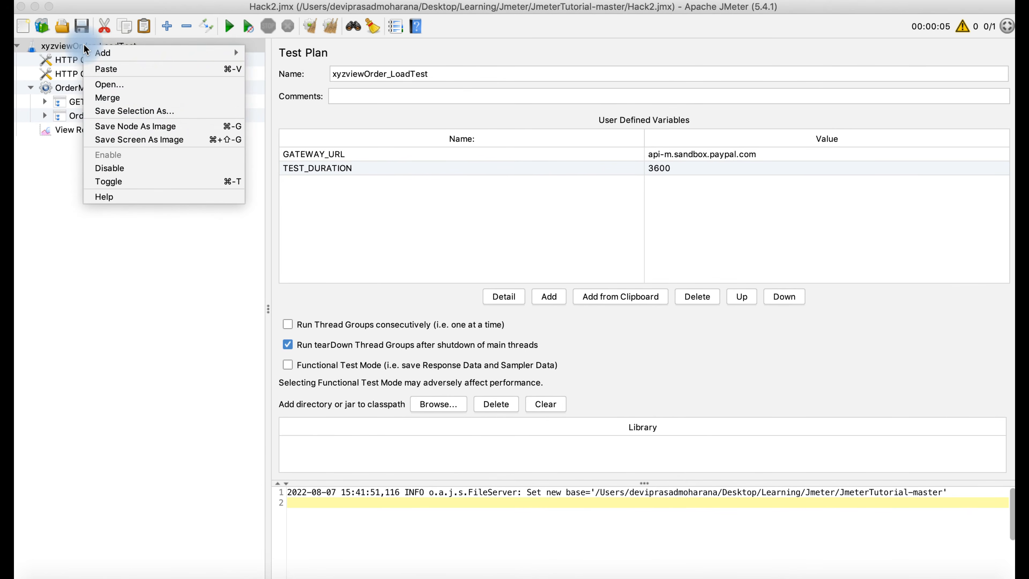
{"action": "mouse_move", "coordinate": [137, 54]}
{"action": "mouse_move", "coordinate": [300, 84]}
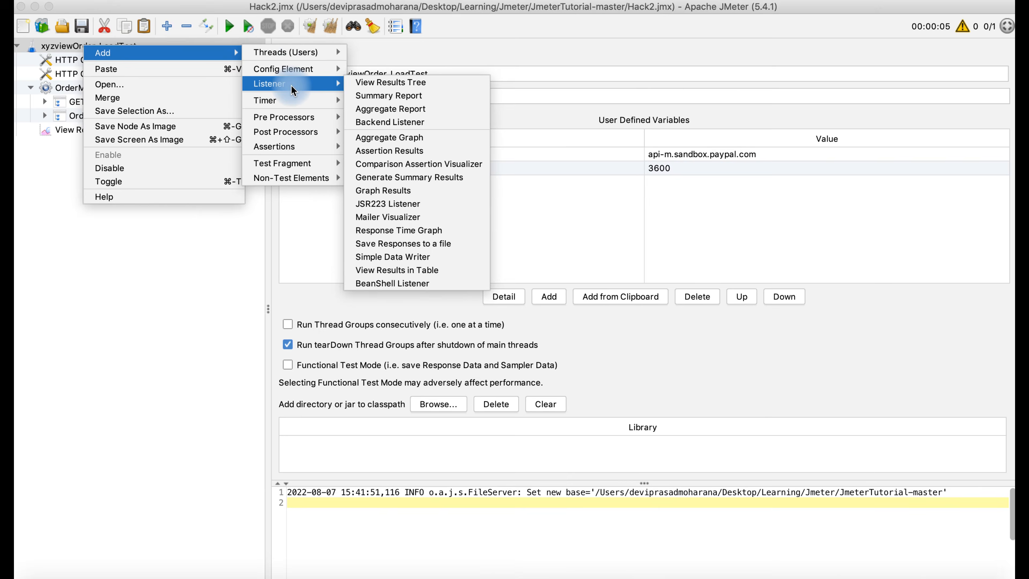
{"action": "left_click", "coordinate": [380, 101]}
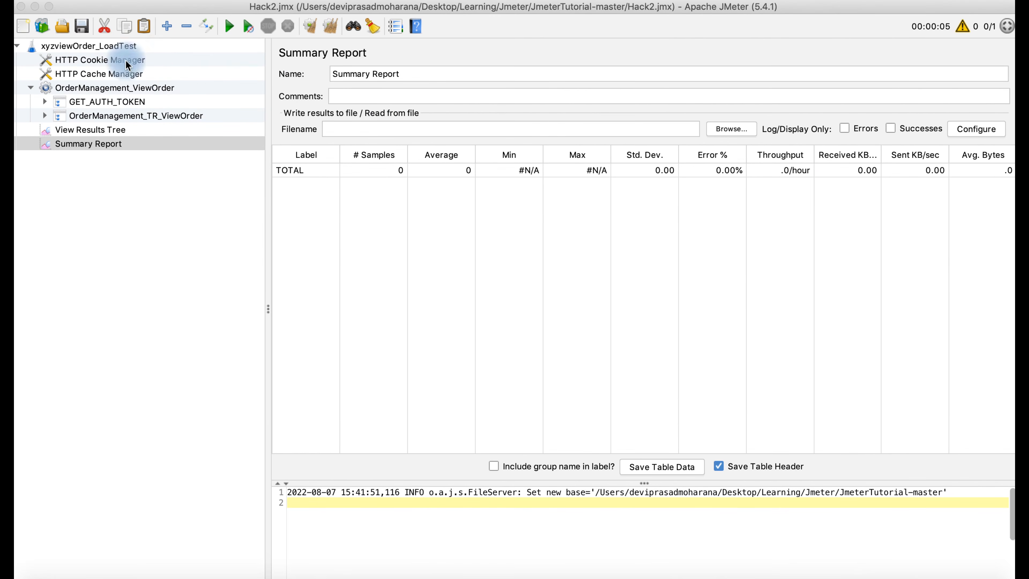
- Add an Aggregate Report listener to the test plan and clear the log
{"action": "left_click", "coordinate": [119, 46]}
{"action": "right_click", "coordinate": [119, 46]}
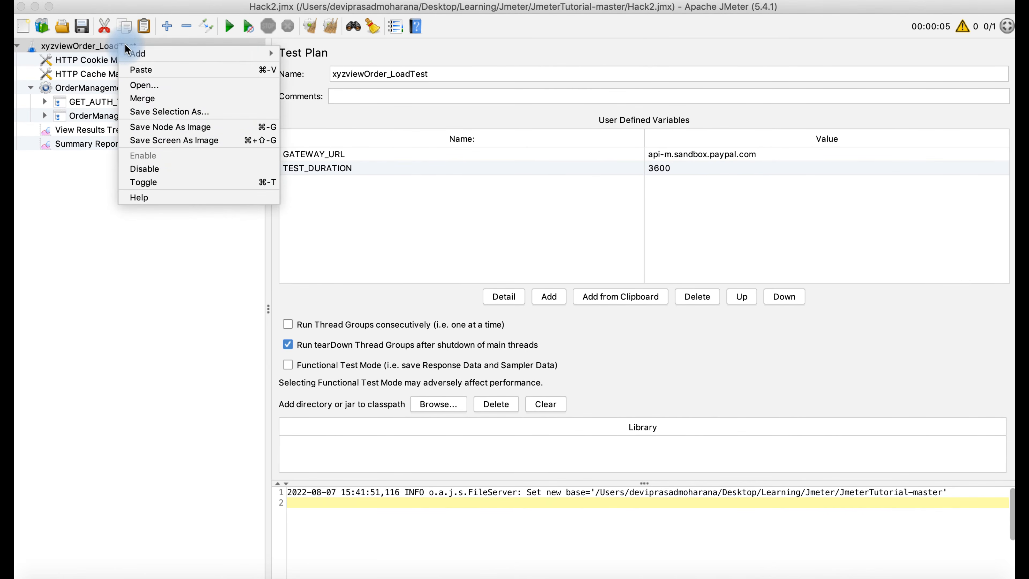
{"action": "mouse_move", "coordinate": [162, 53]}
{"action": "mouse_move", "coordinate": [318, 84]}
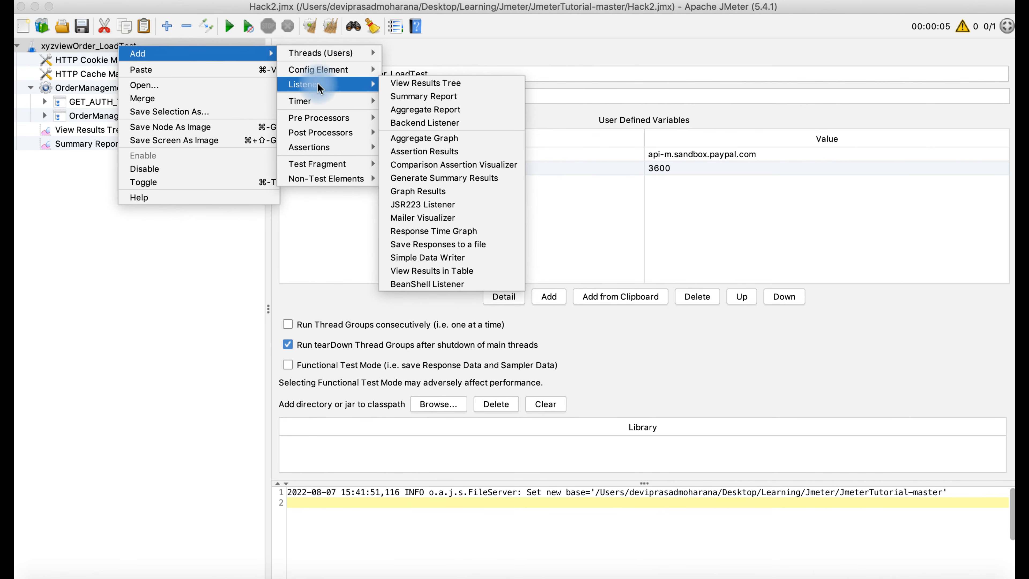
{"action": "left_click", "coordinate": [410, 111]}
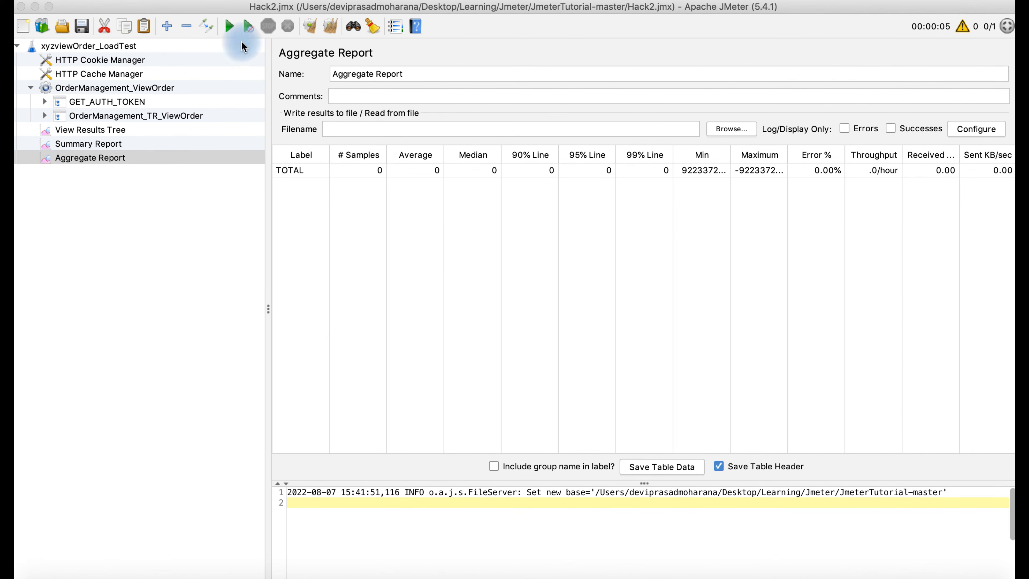
{"action": "left_click", "coordinate": [330, 27]}
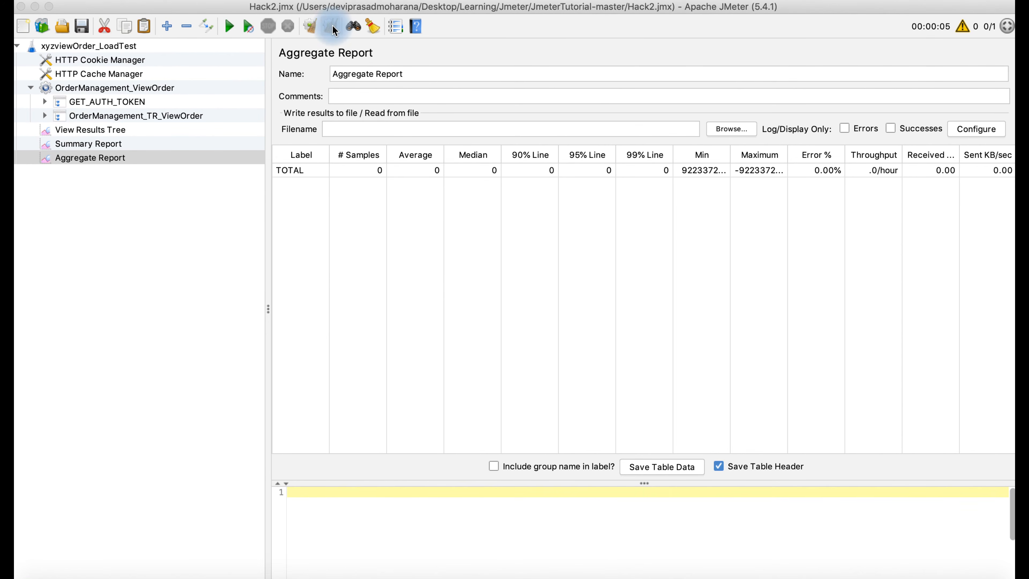
- Start the test run with View Results Tree selected to watch results
{"action": "left_click", "coordinate": [99, 130]}
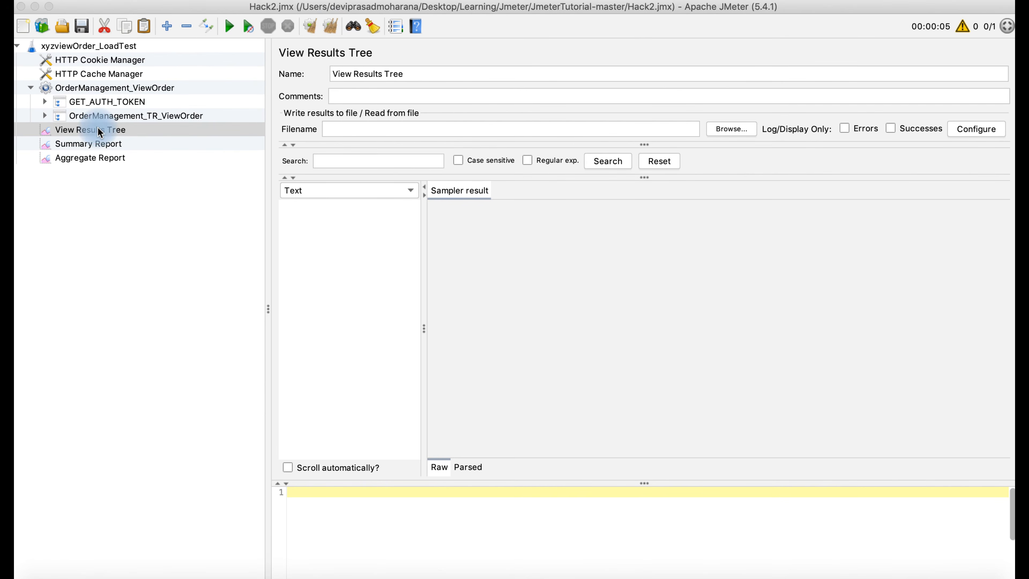
{"action": "left_click", "coordinate": [229, 28]}
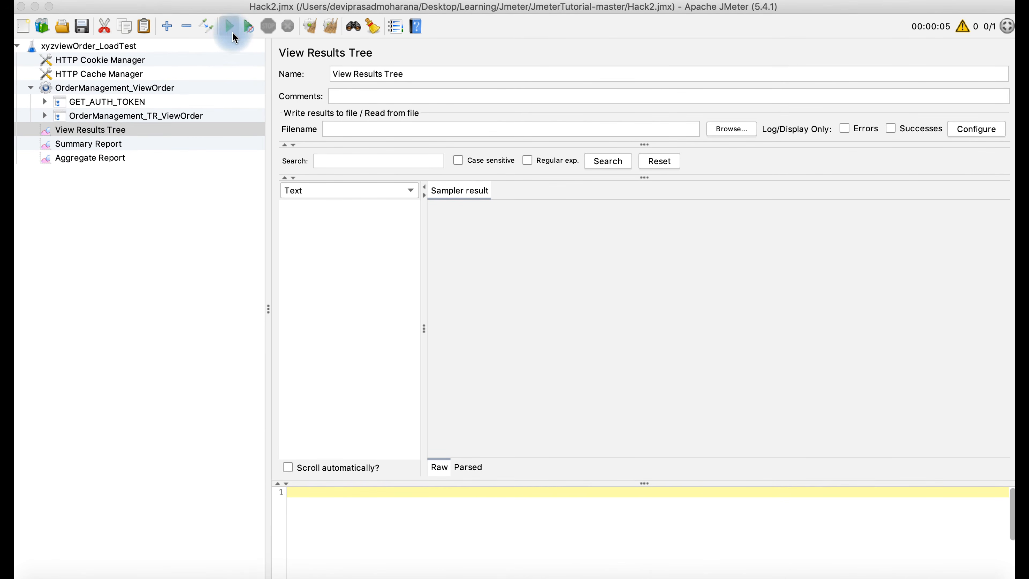
{"action": "left_click", "coordinate": [342, 217]}
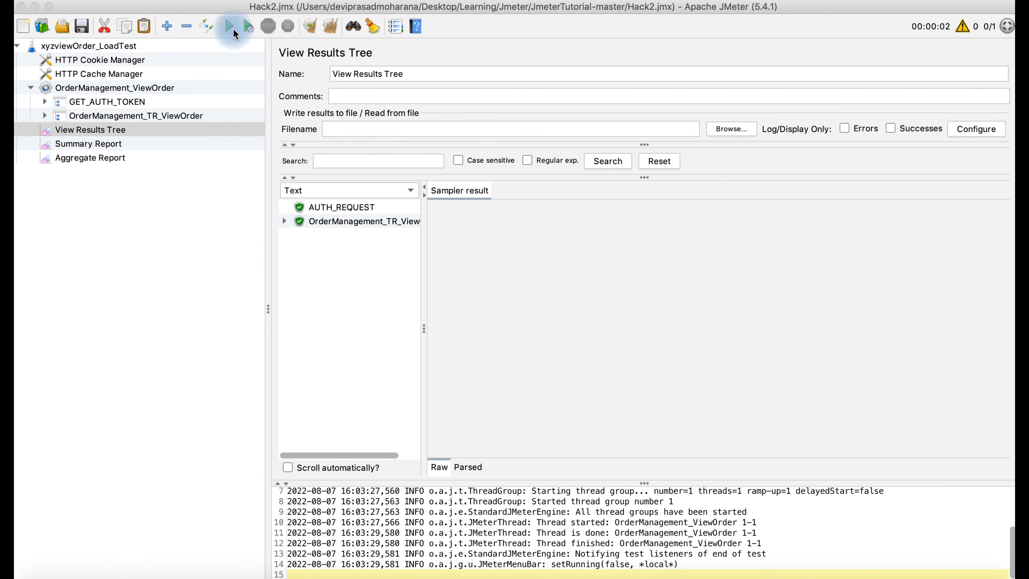
- Review the OrderManagement_ViewOrder thread group and the ViewOrder transaction's 200 sample result
{"action": "left_click", "coordinate": [132, 89]}
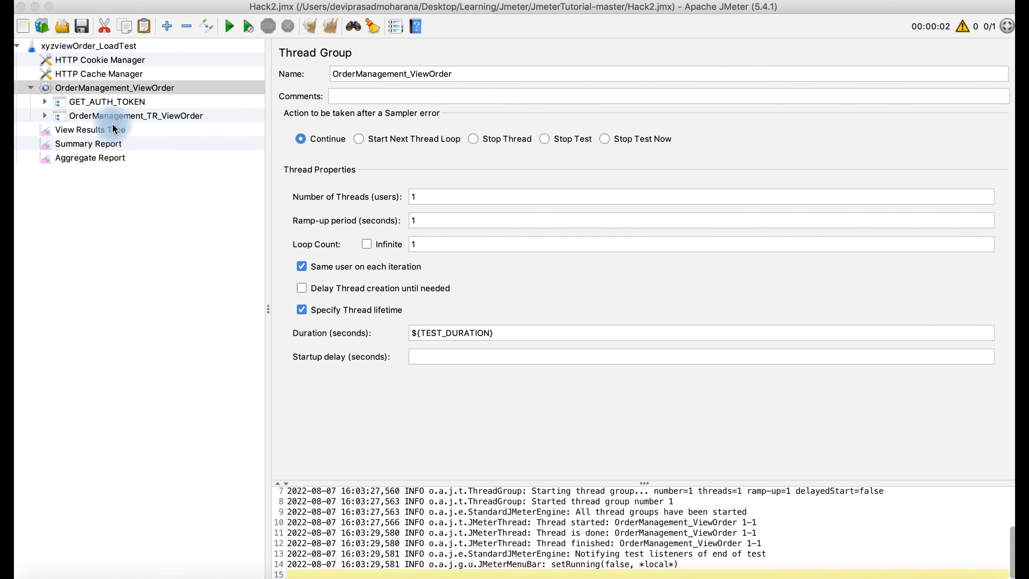
{"action": "left_click", "coordinate": [104, 131]}
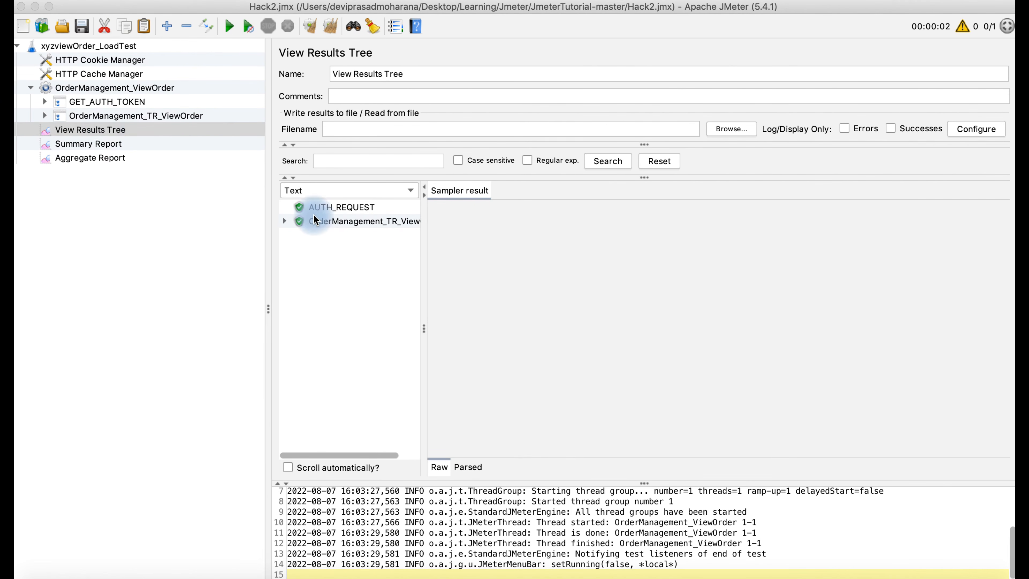
{"action": "left_click", "coordinate": [339, 224]}
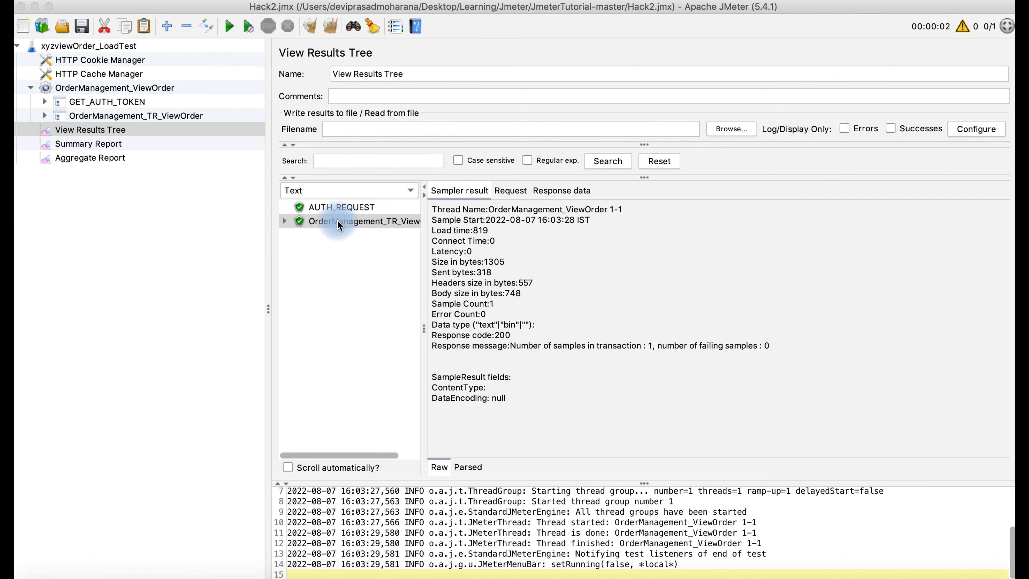
{"action": "left_click", "coordinate": [147, 88]}
- Set Loop Count to Infinite, clear old results, and restart the test in View Results Tree
{"action": "left_click", "coordinate": [368, 246]}
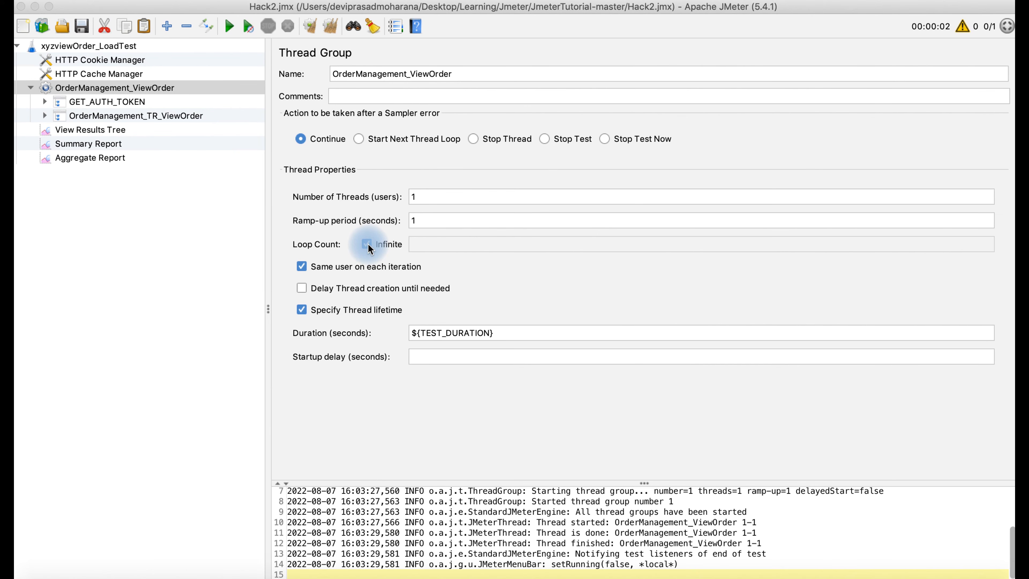
{"action": "left_click", "coordinate": [330, 26]}
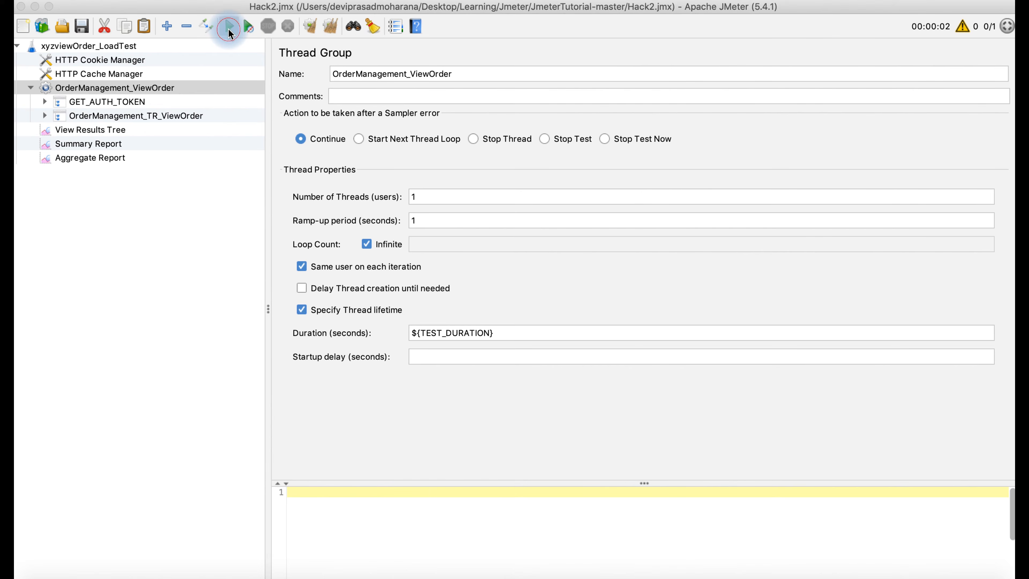
{"action": "left_click", "coordinate": [229, 27]}
{"action": "left_click", "coordinate": [114, 130]}
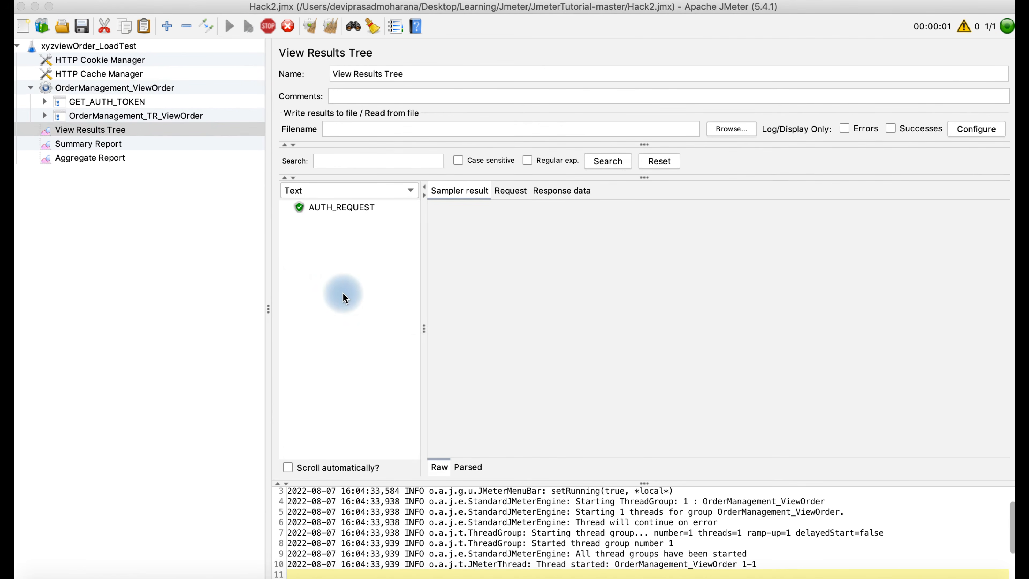